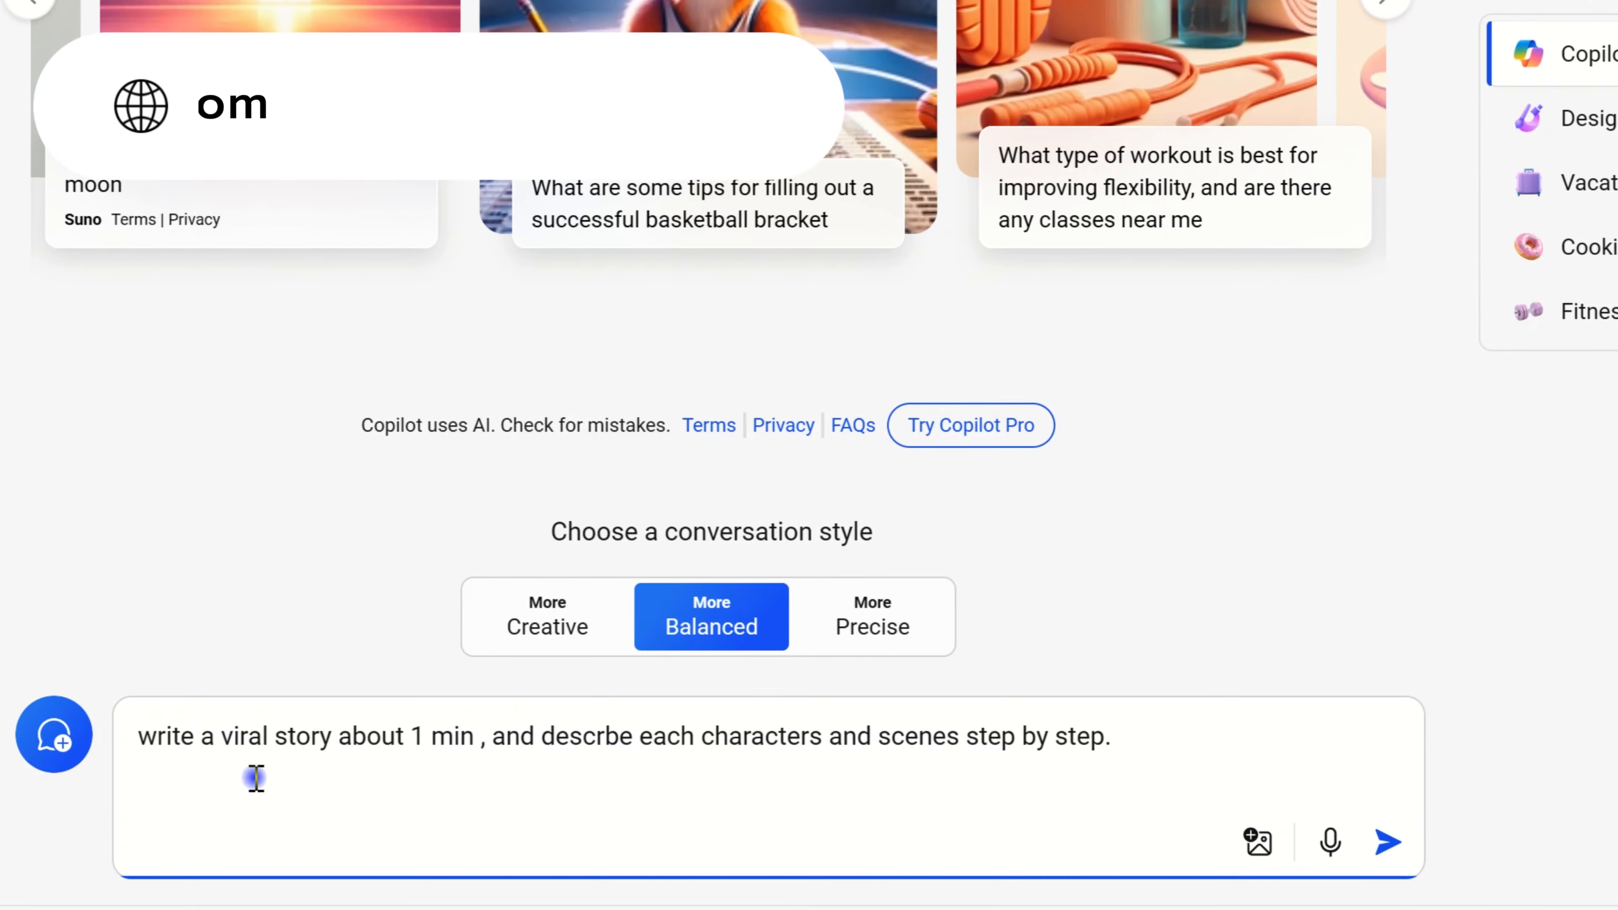
Step: Submit the prompt for a viral one-minute story with characters and scenes described step by step, and ask the suggested follow-up about Elara after her sacrifice
click(1391, 845)
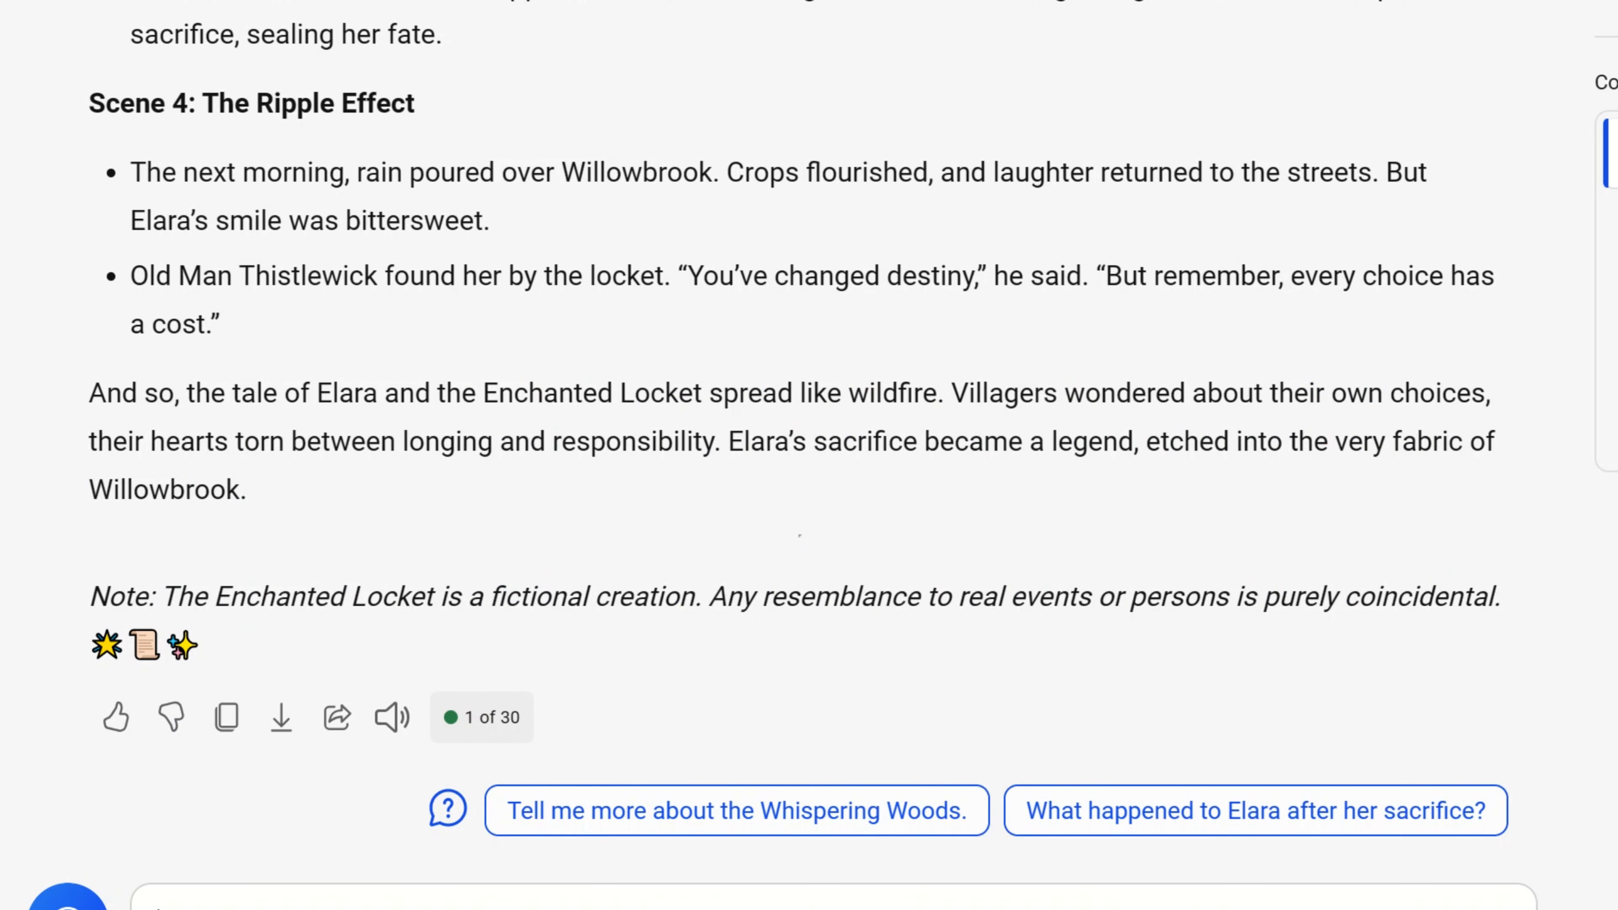
click(1159, 809)
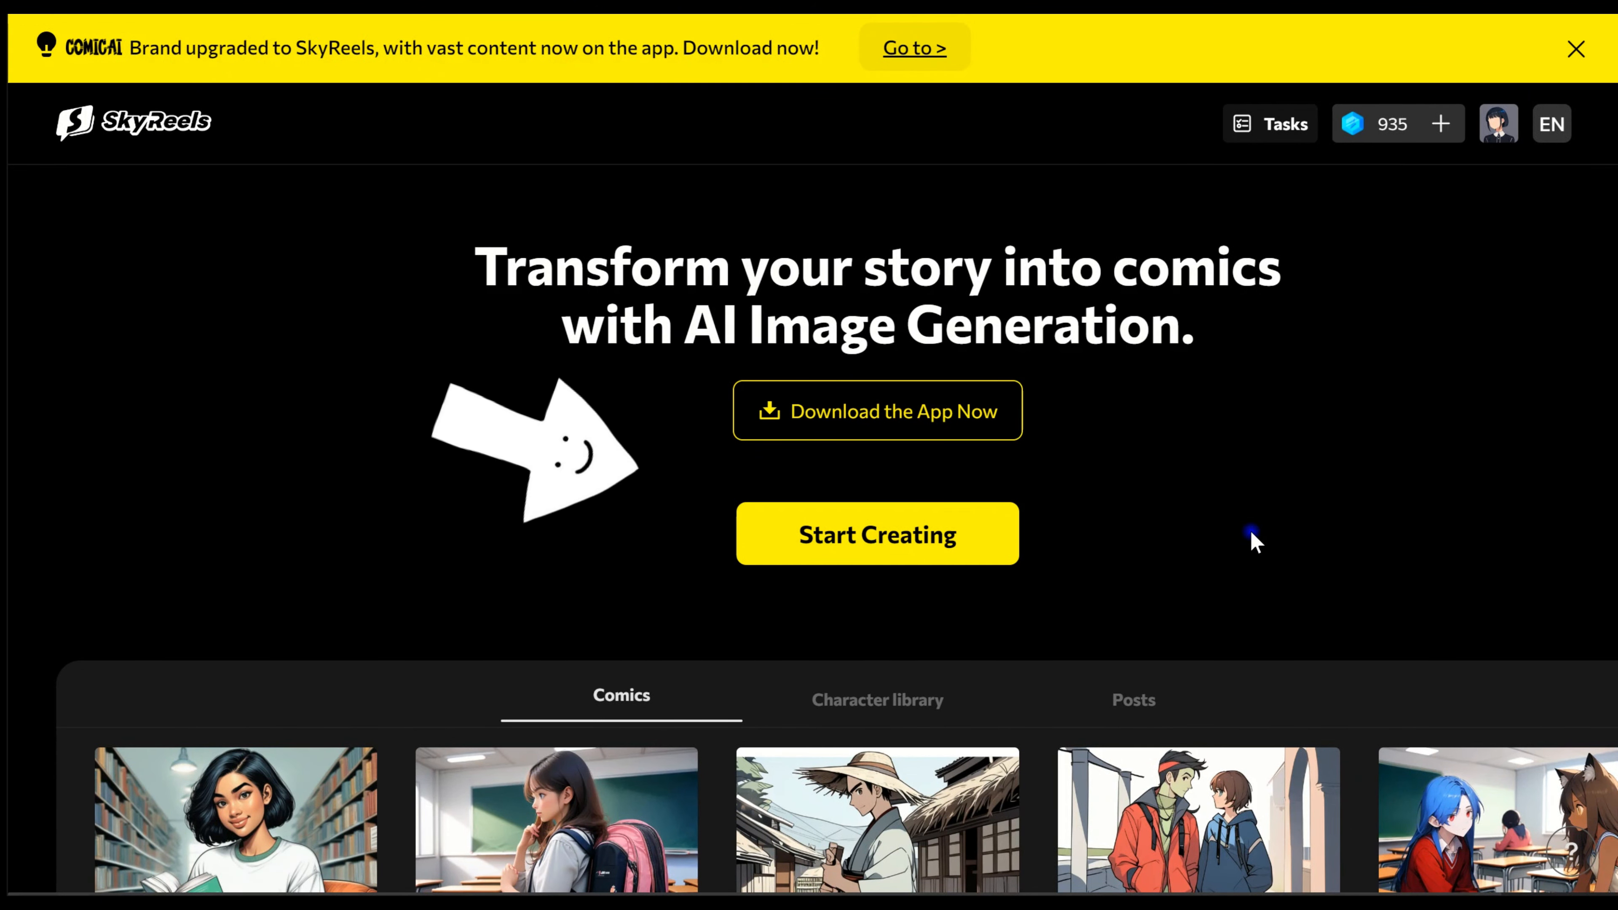
Step: Switch to SkyReels and start creating a new comic in the Gothic drawing style
scroll(852, 413, down, 1)
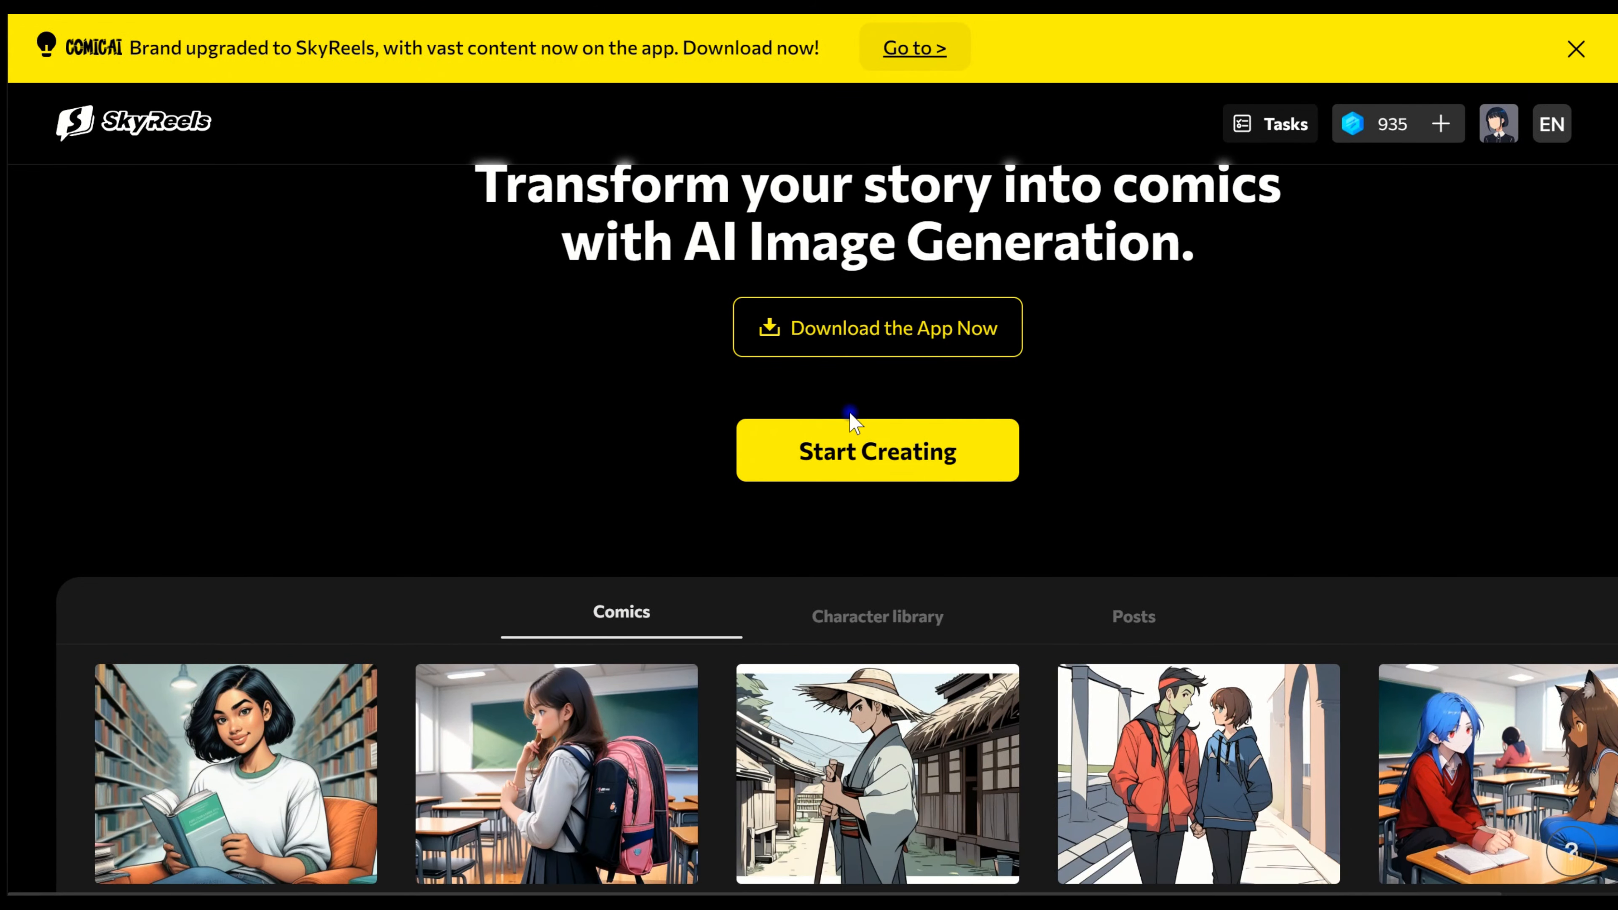
click(861, 439)
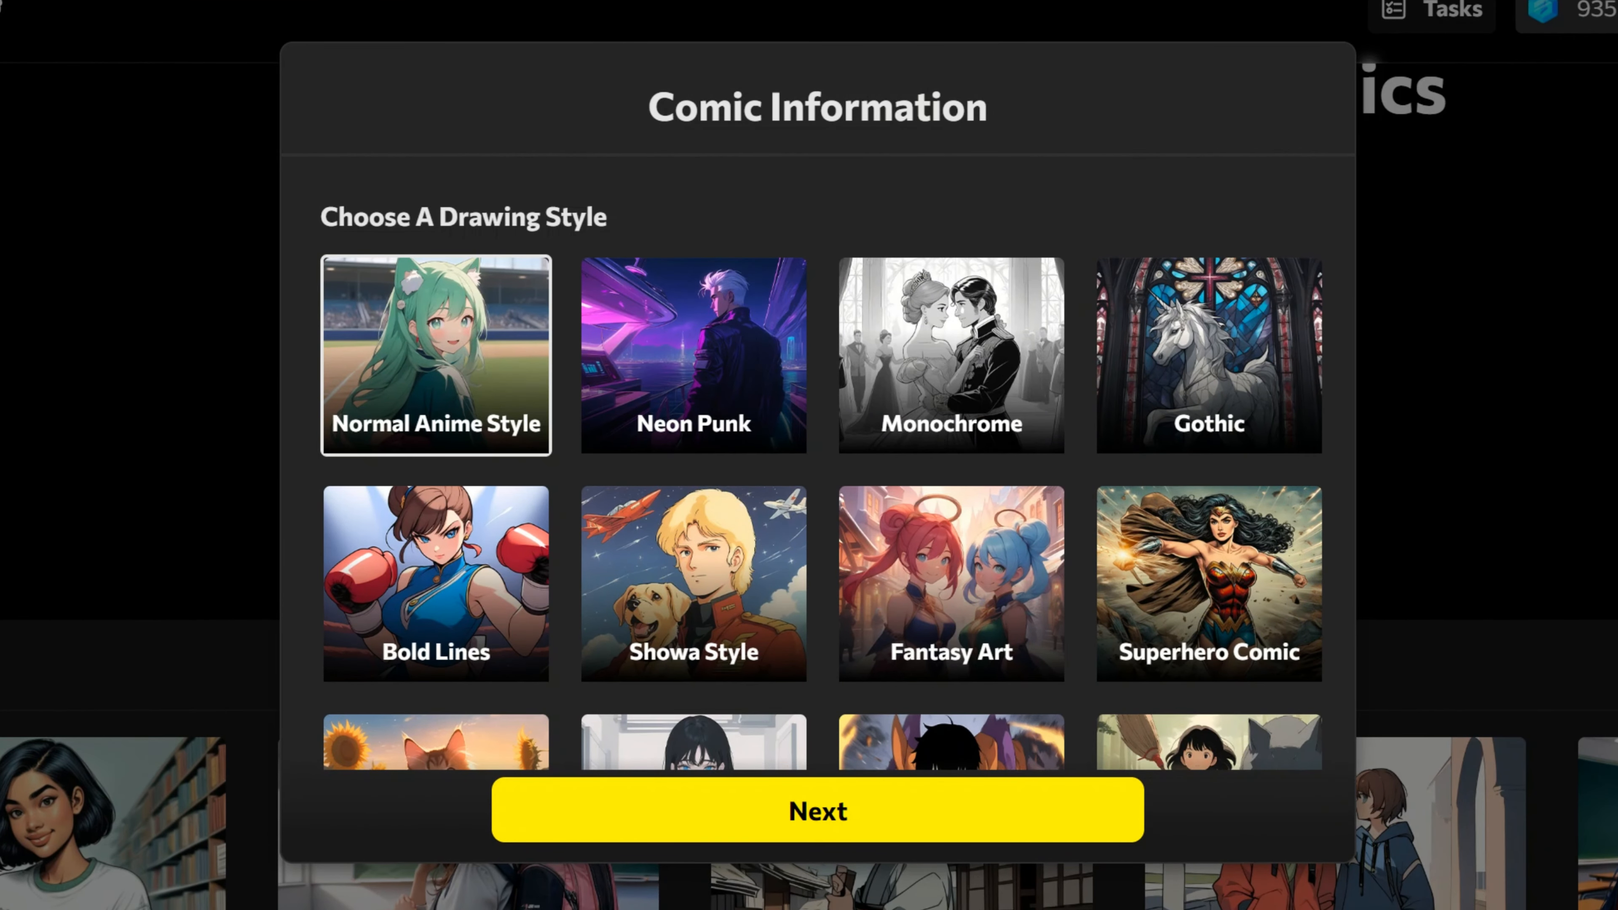
scroll(1052, 634, down, 5)
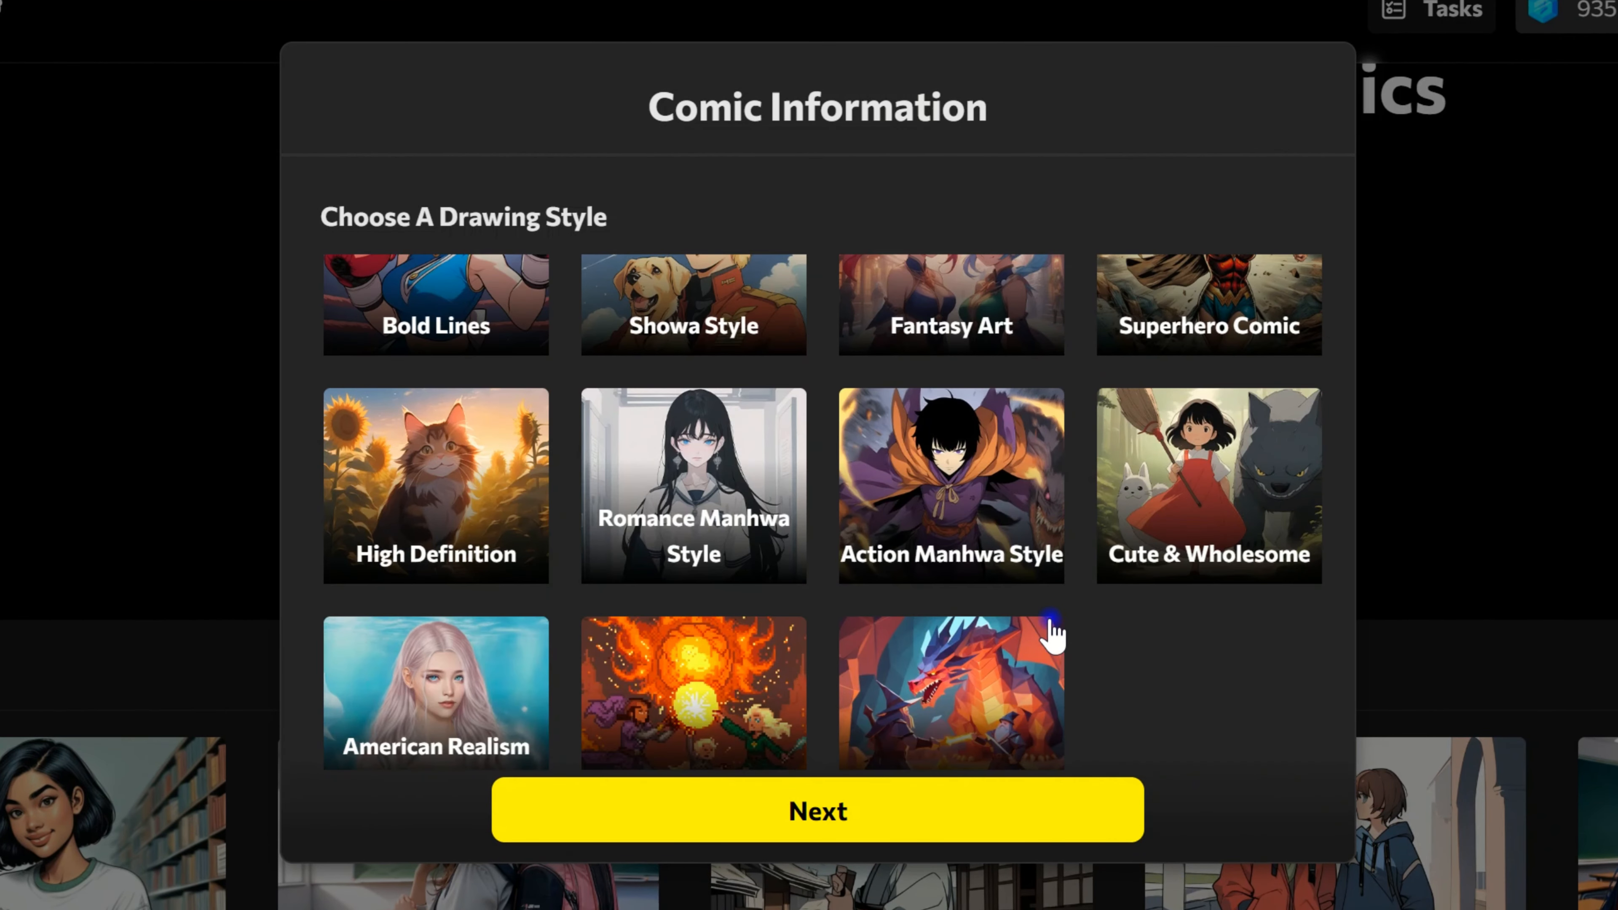
scroll(1052, 634, up, 5)
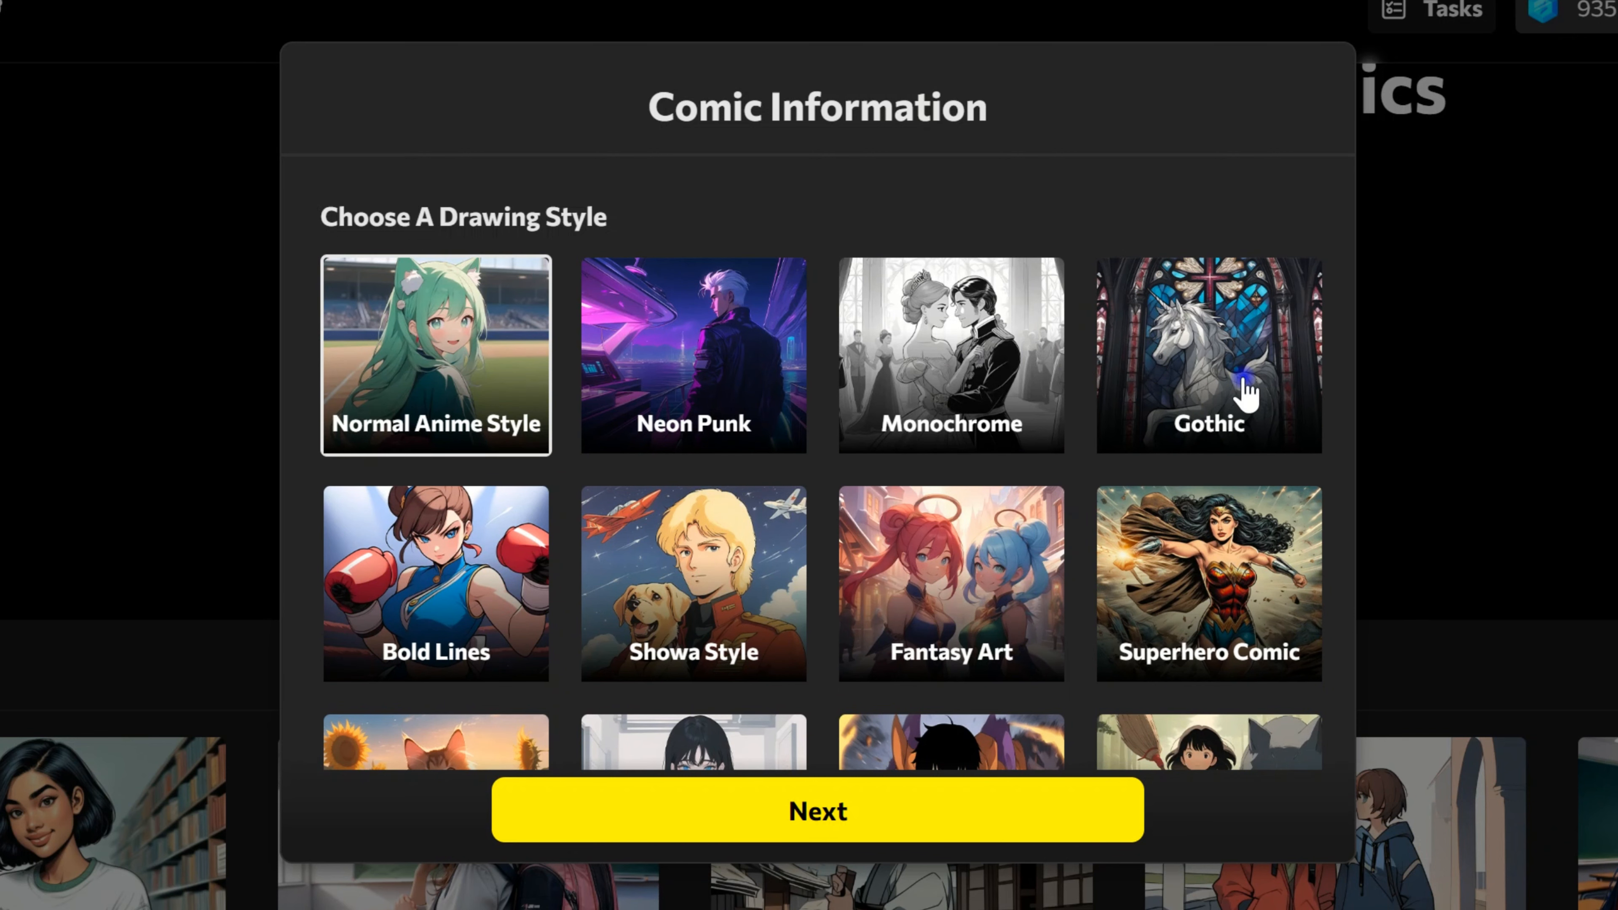
click(1246, 396)
click(888, 809)
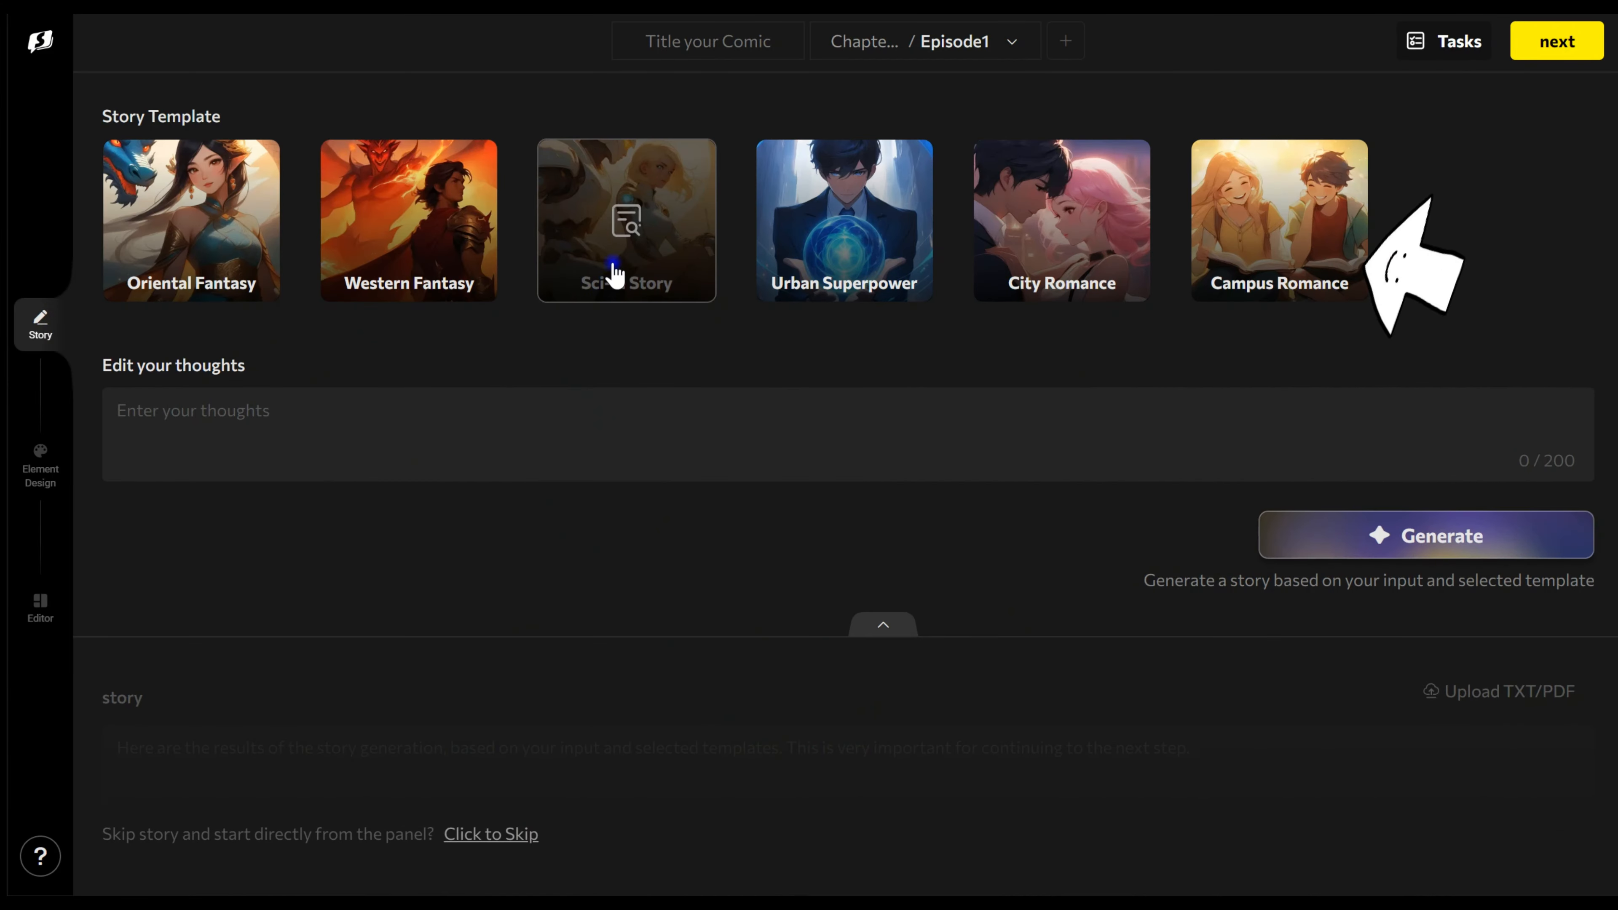
Step: Select the Sci-Fi Story template and paste the copied story text into the expanded story area
click(613, 272)
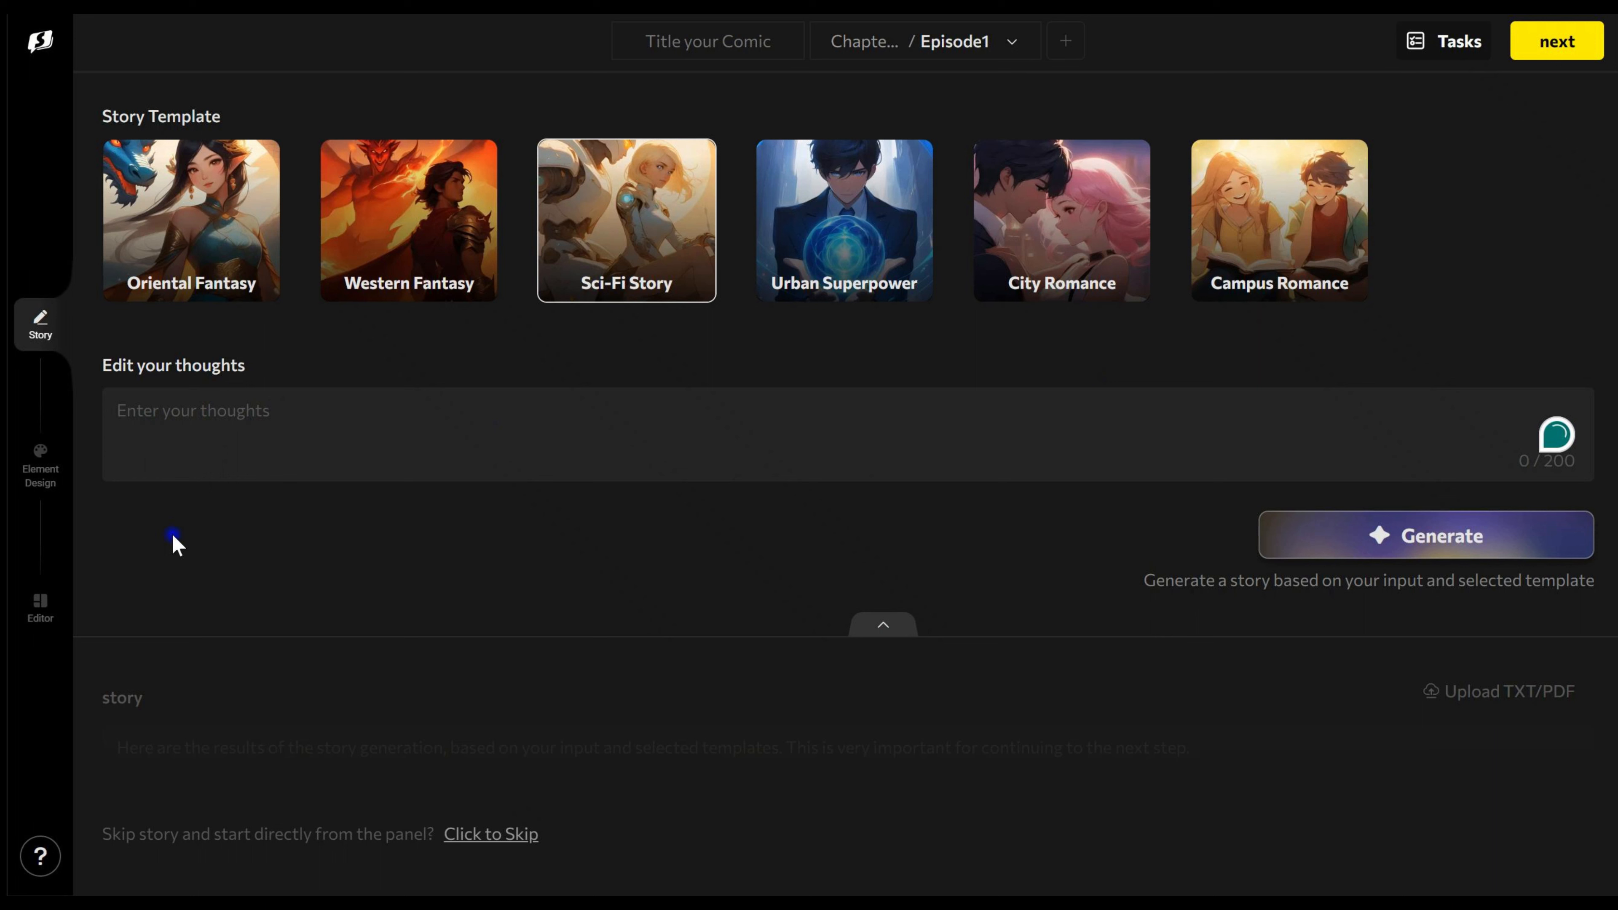
click(901, 638)
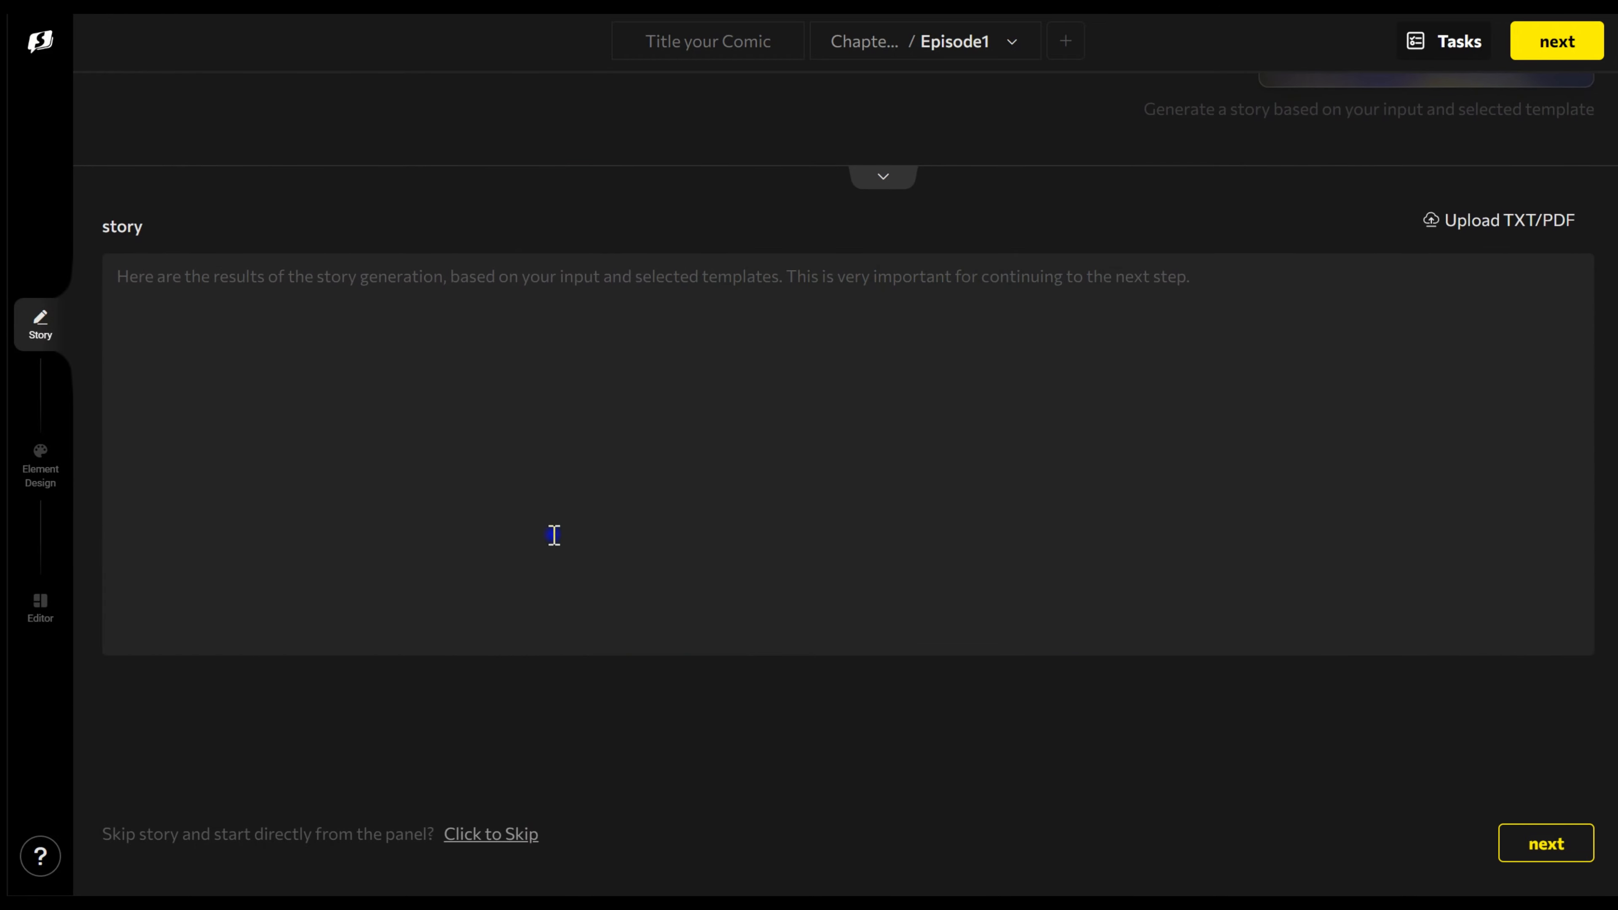
click(171, 296)
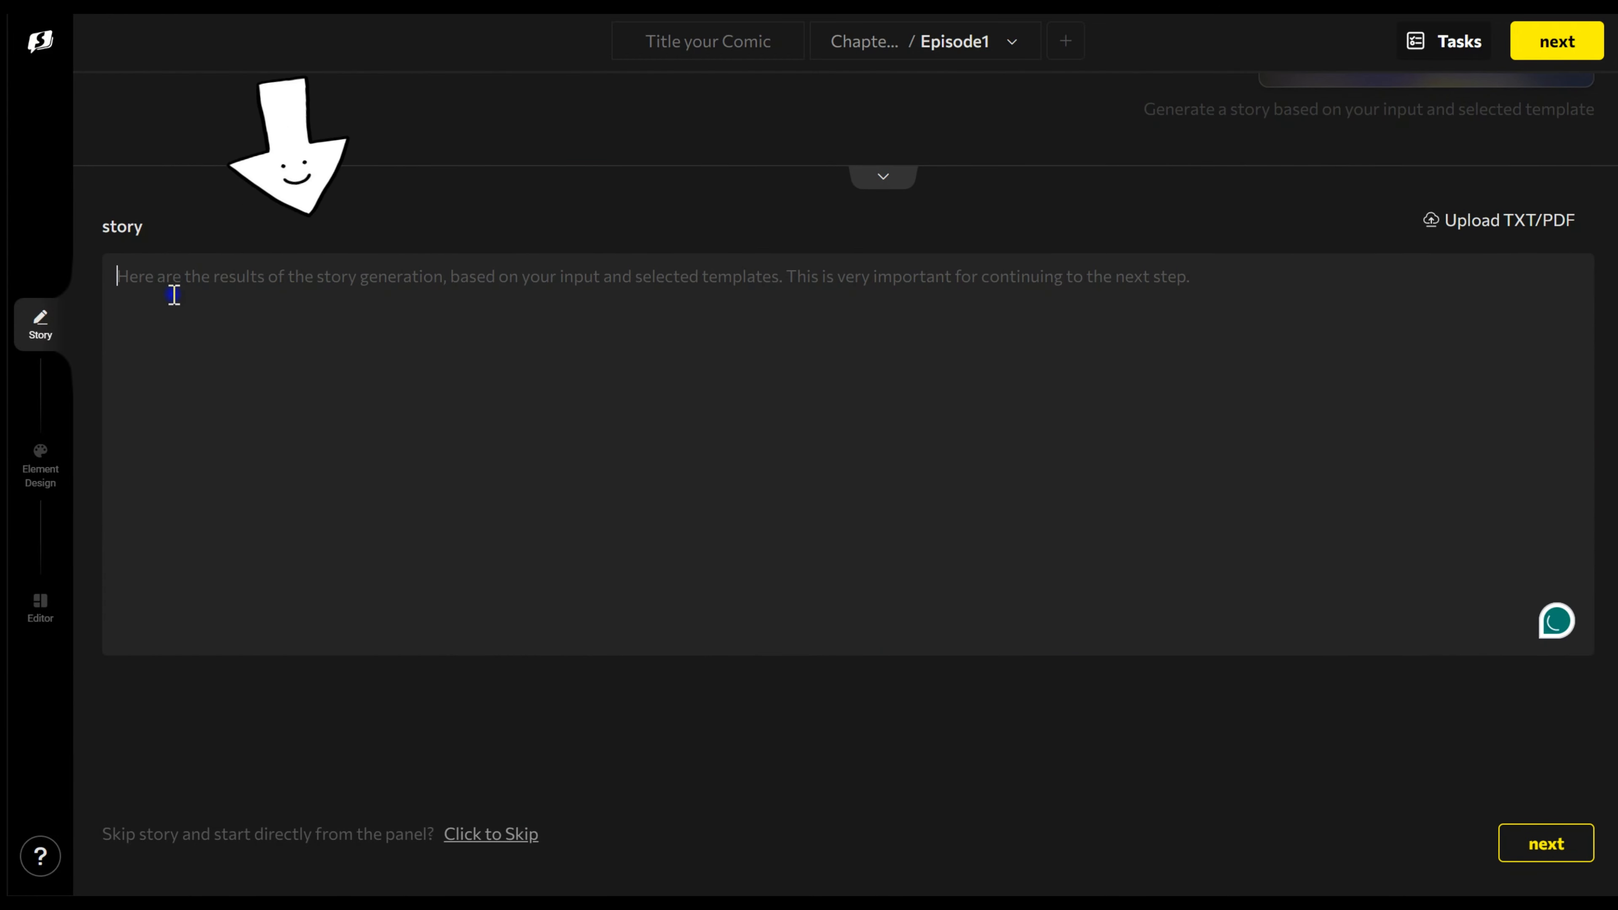
key(ctrl+v)
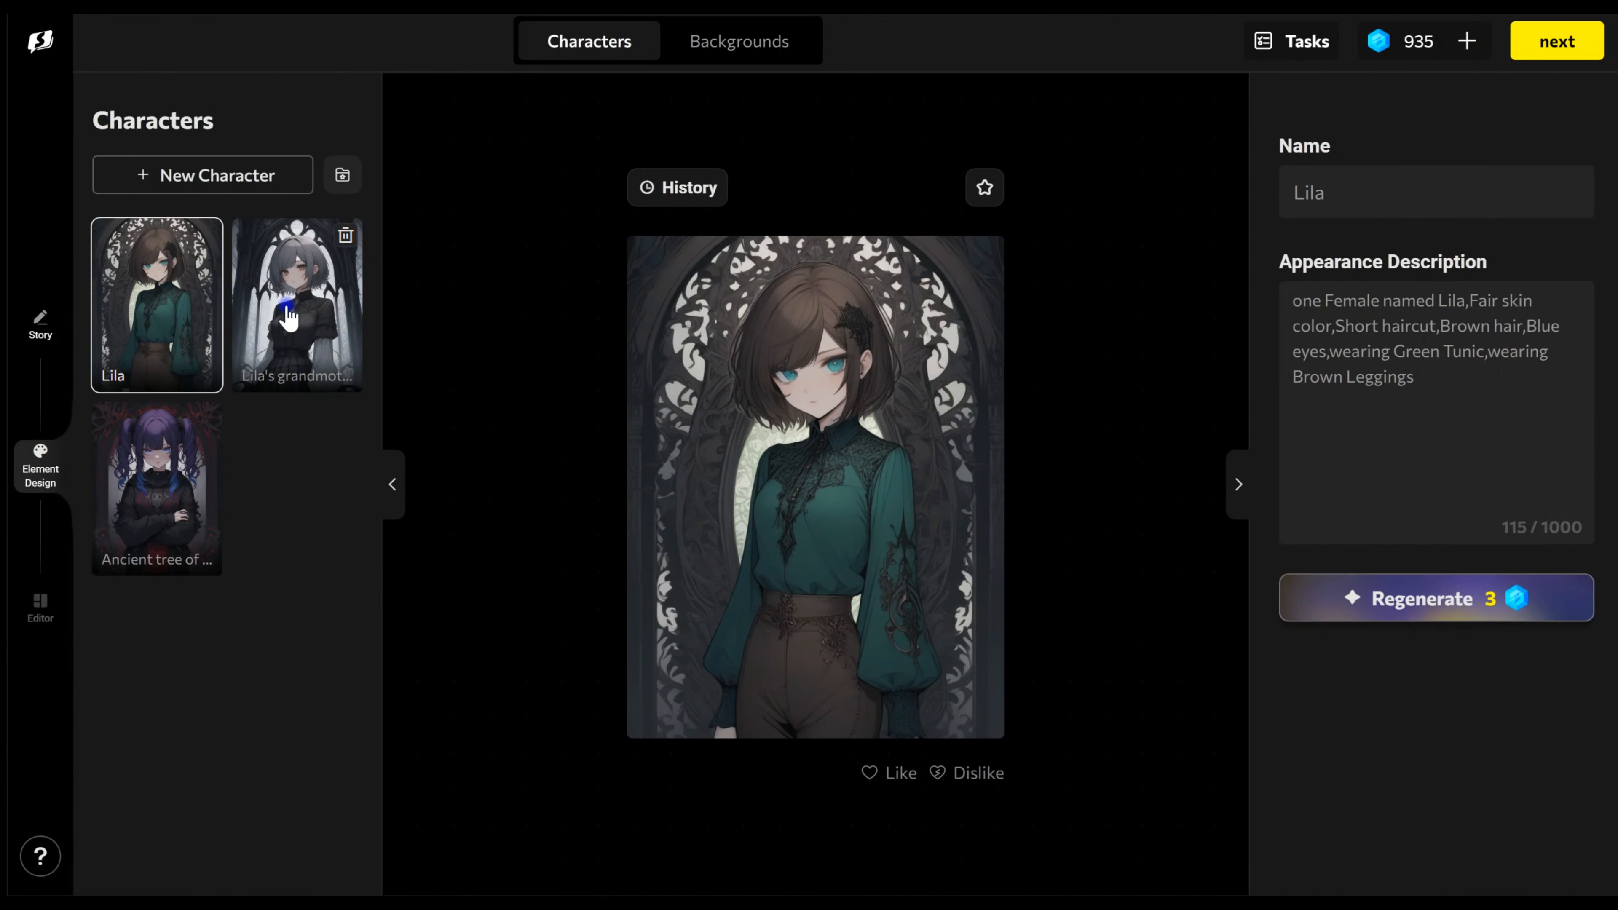
Step: Replace Lila's appearance description with a 12-year-old girl with fair skin, long curly auburn hair and green eyes, wearing a simple dress with a cloak
click(288, 316)
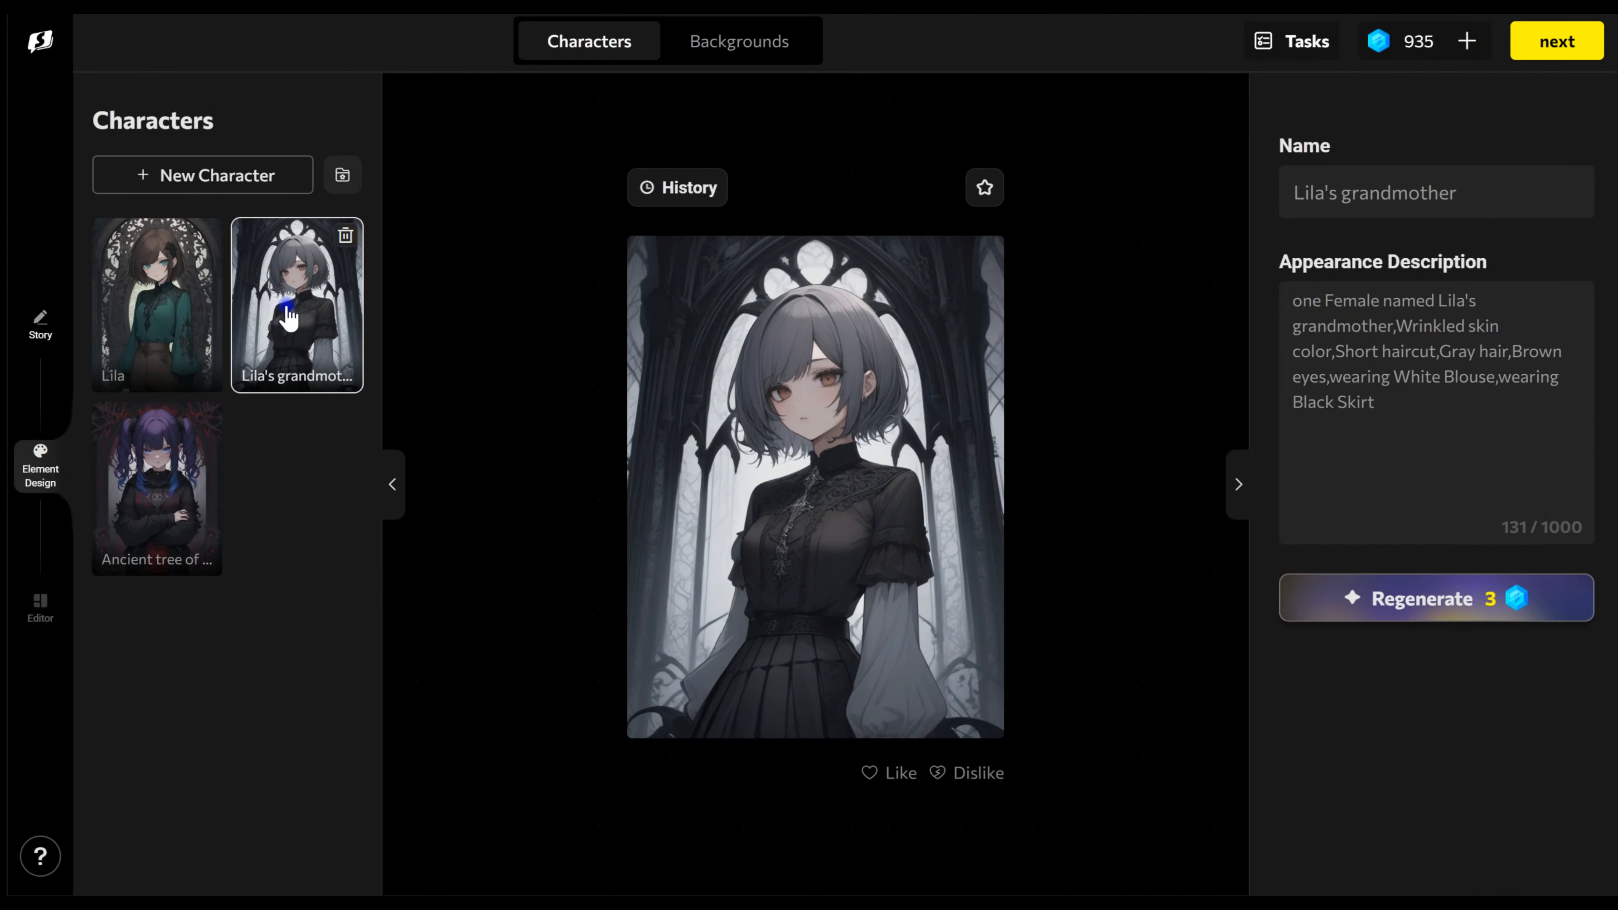
click(137, 508)
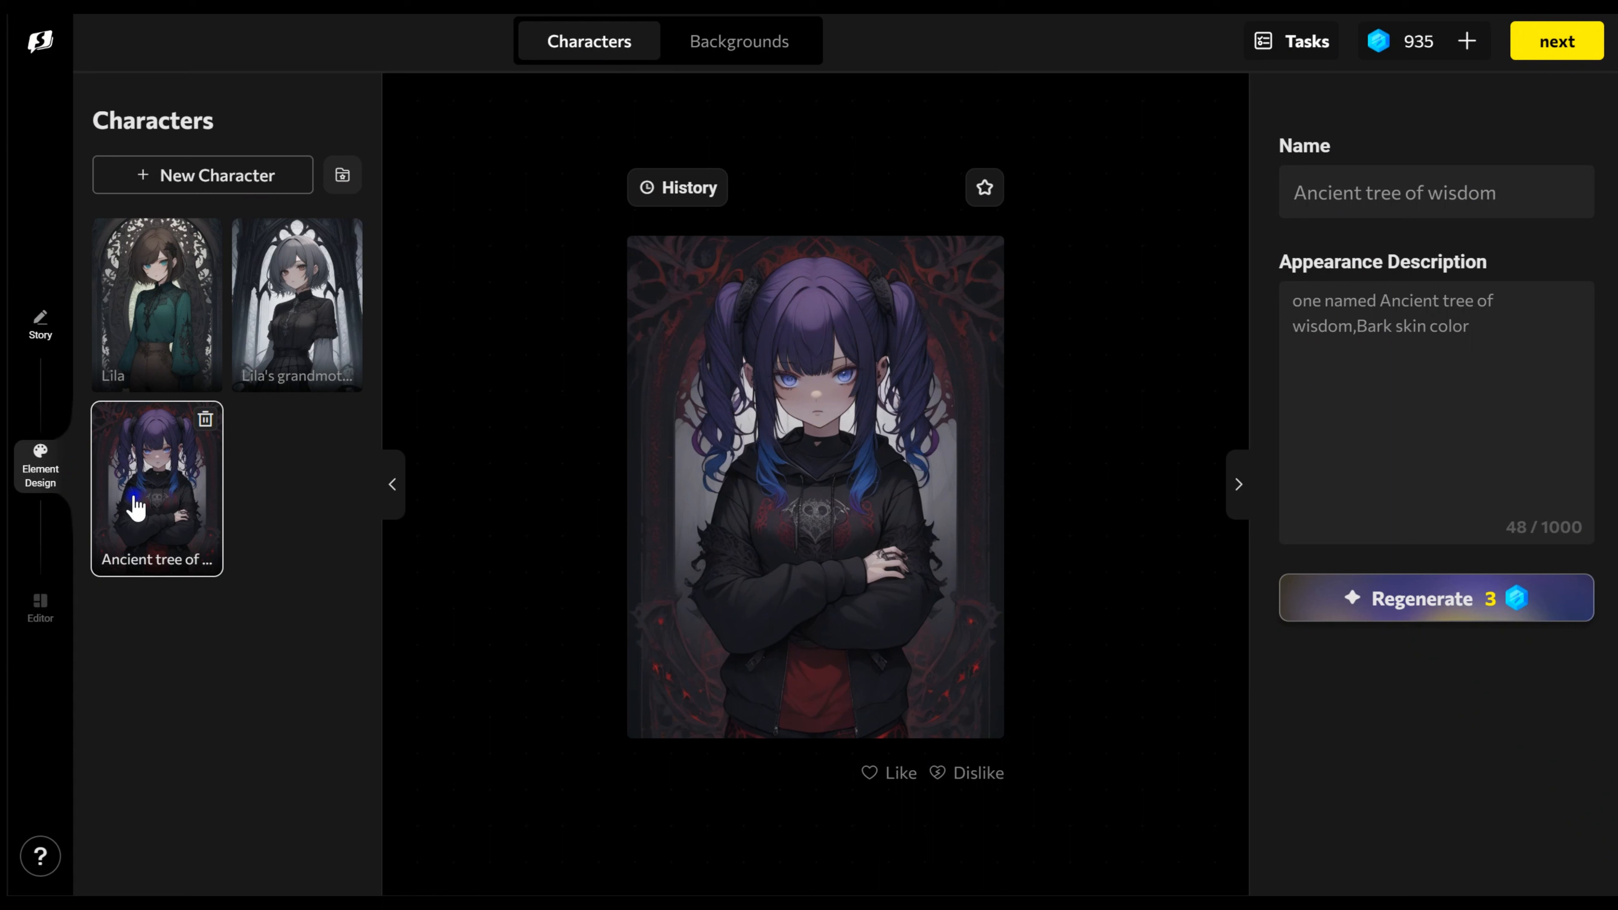
click(157, 340)
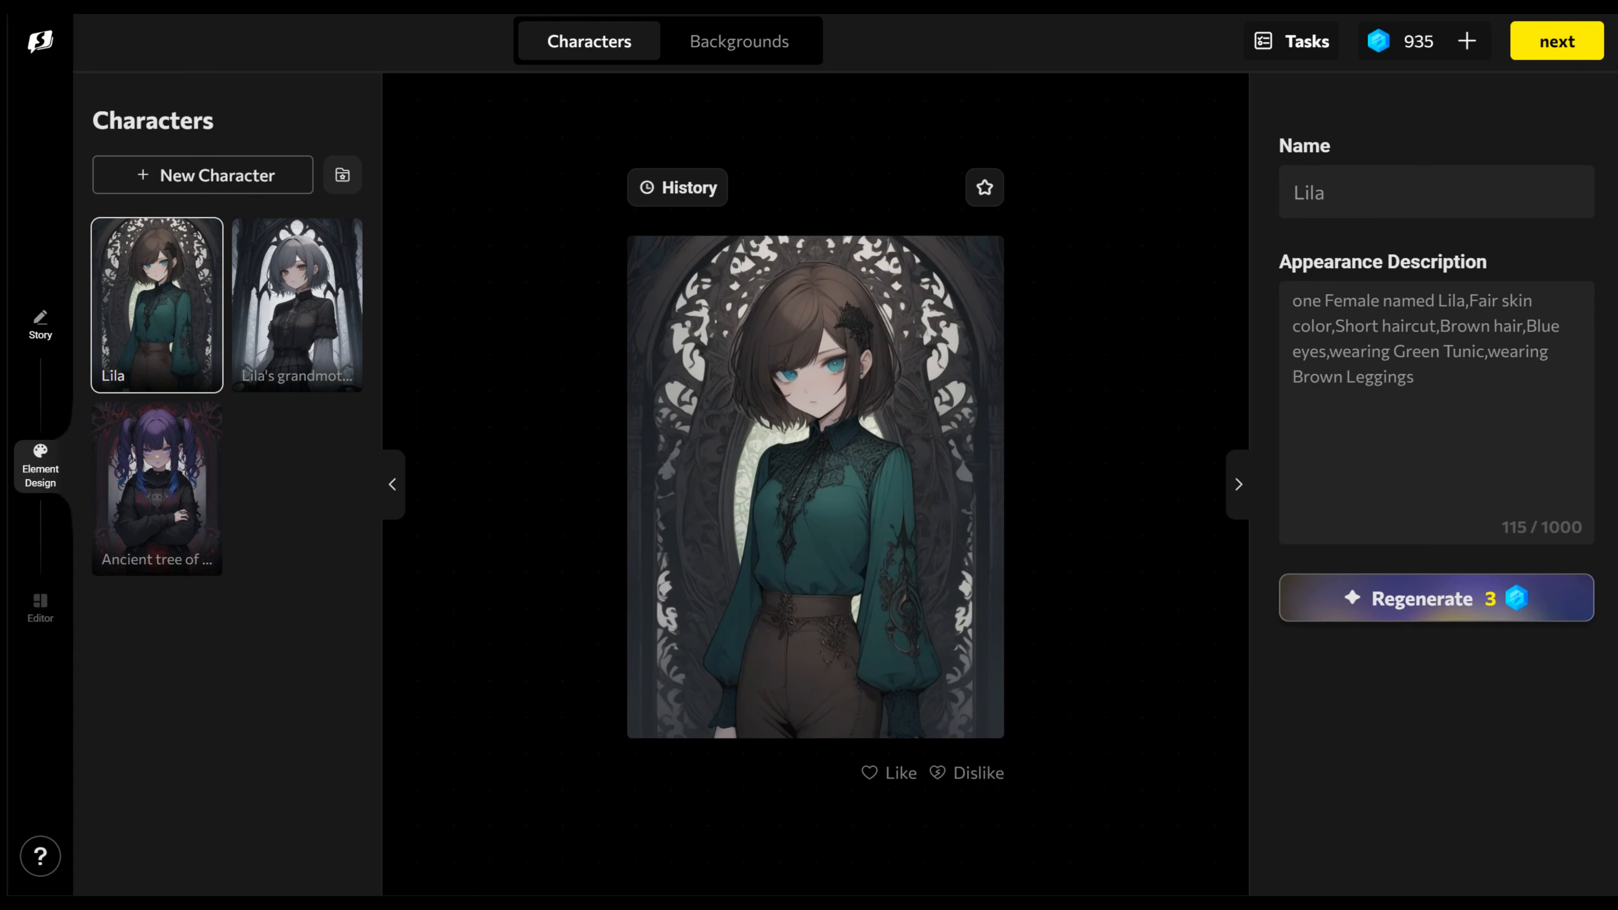
key(ctrl+a)
text(a 12-year-old girl named  Lila, Fair skin color, Long haircut, curly auburn hair, green eyes,, wearing a simple dress with a cloak.)
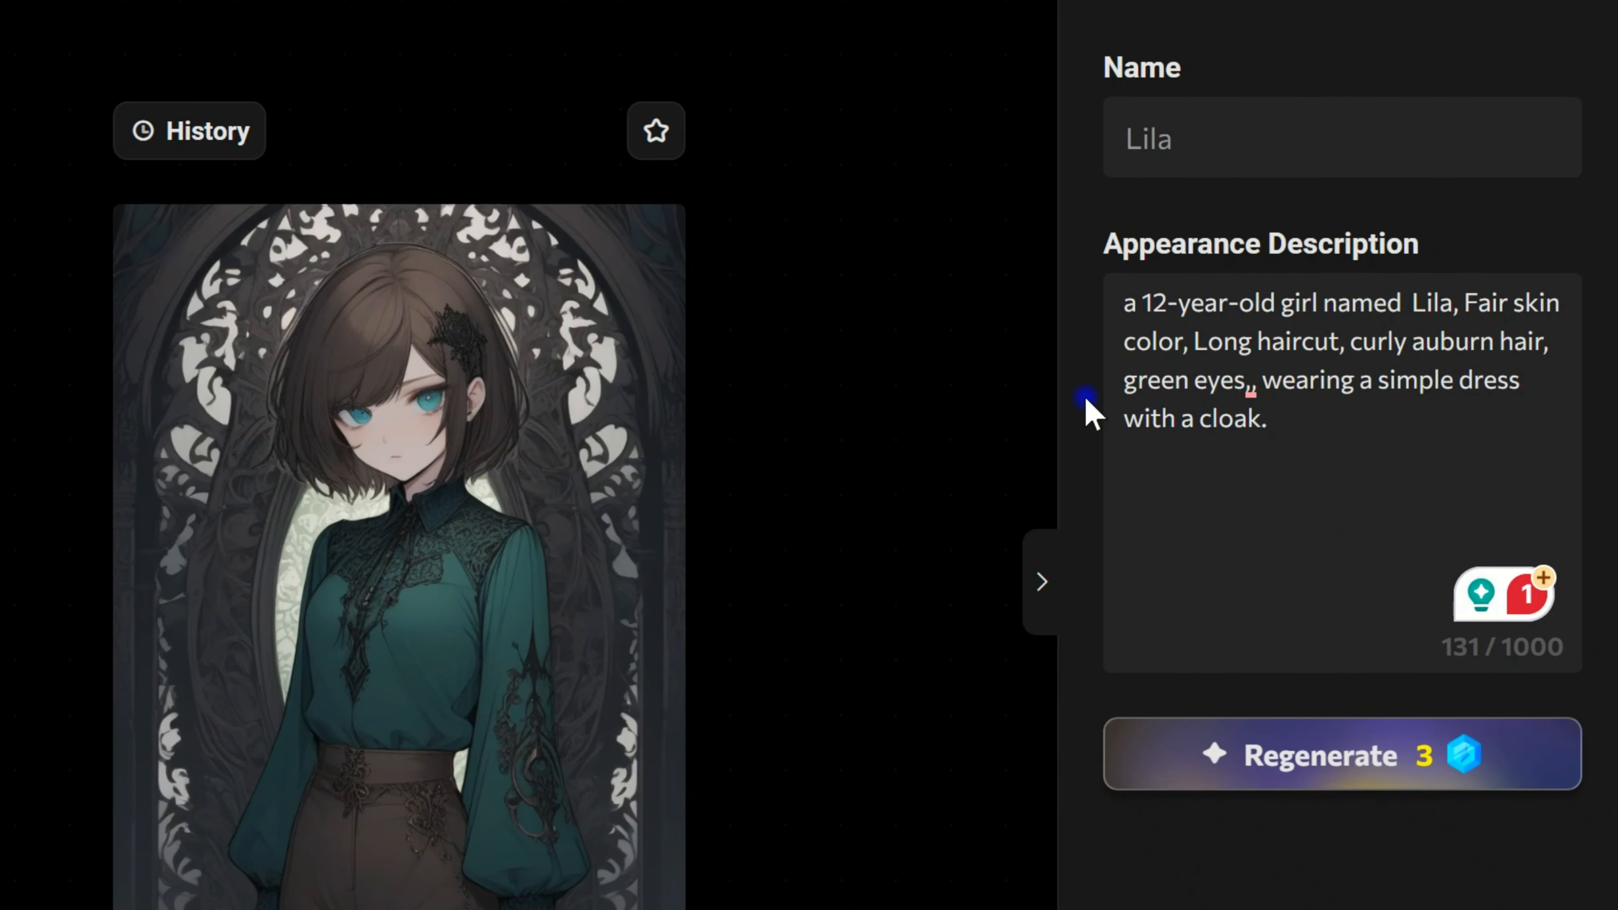
Step: Remove the doubled comma after "green eyes" in Lila's appearance description and regenerate her image
click(1246, 389)
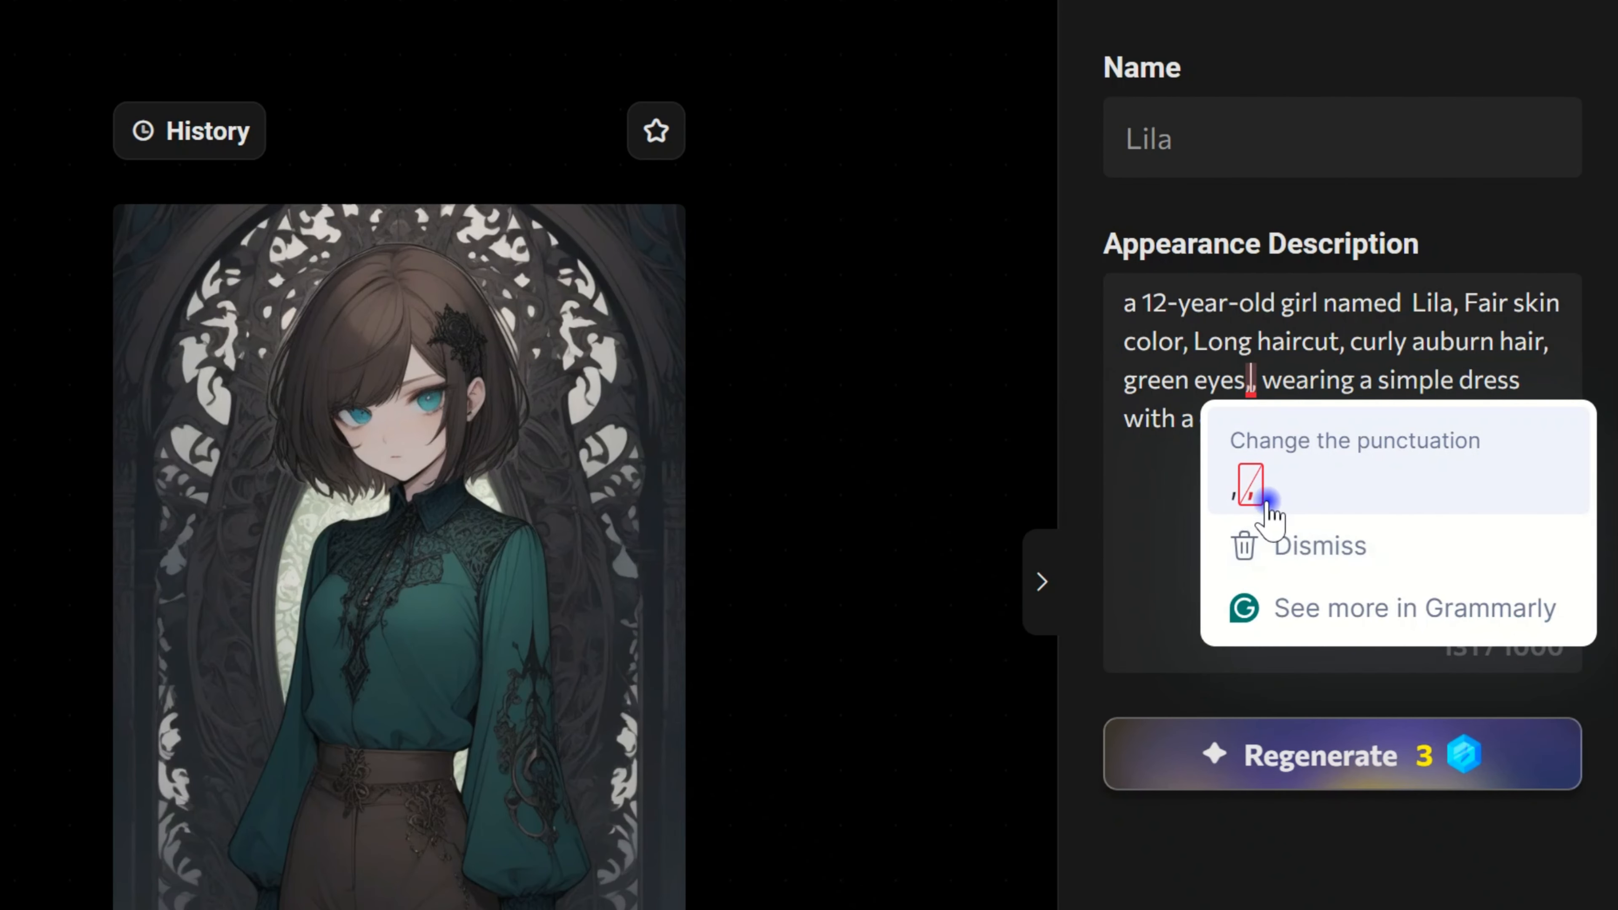
click(1253, 493)
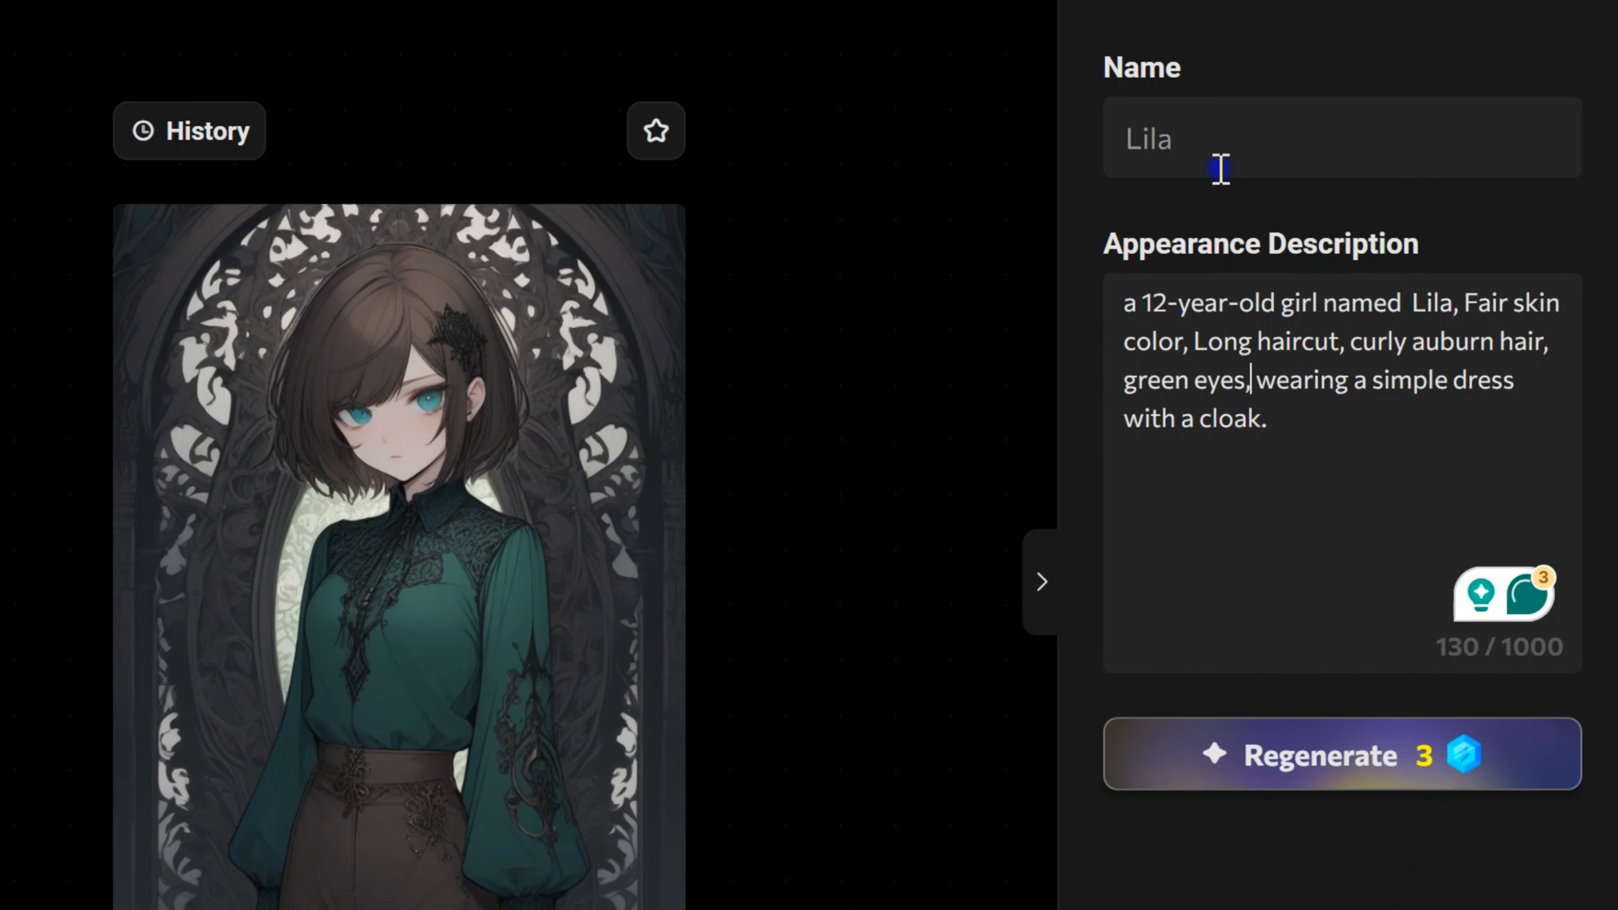
click(1361, 779)
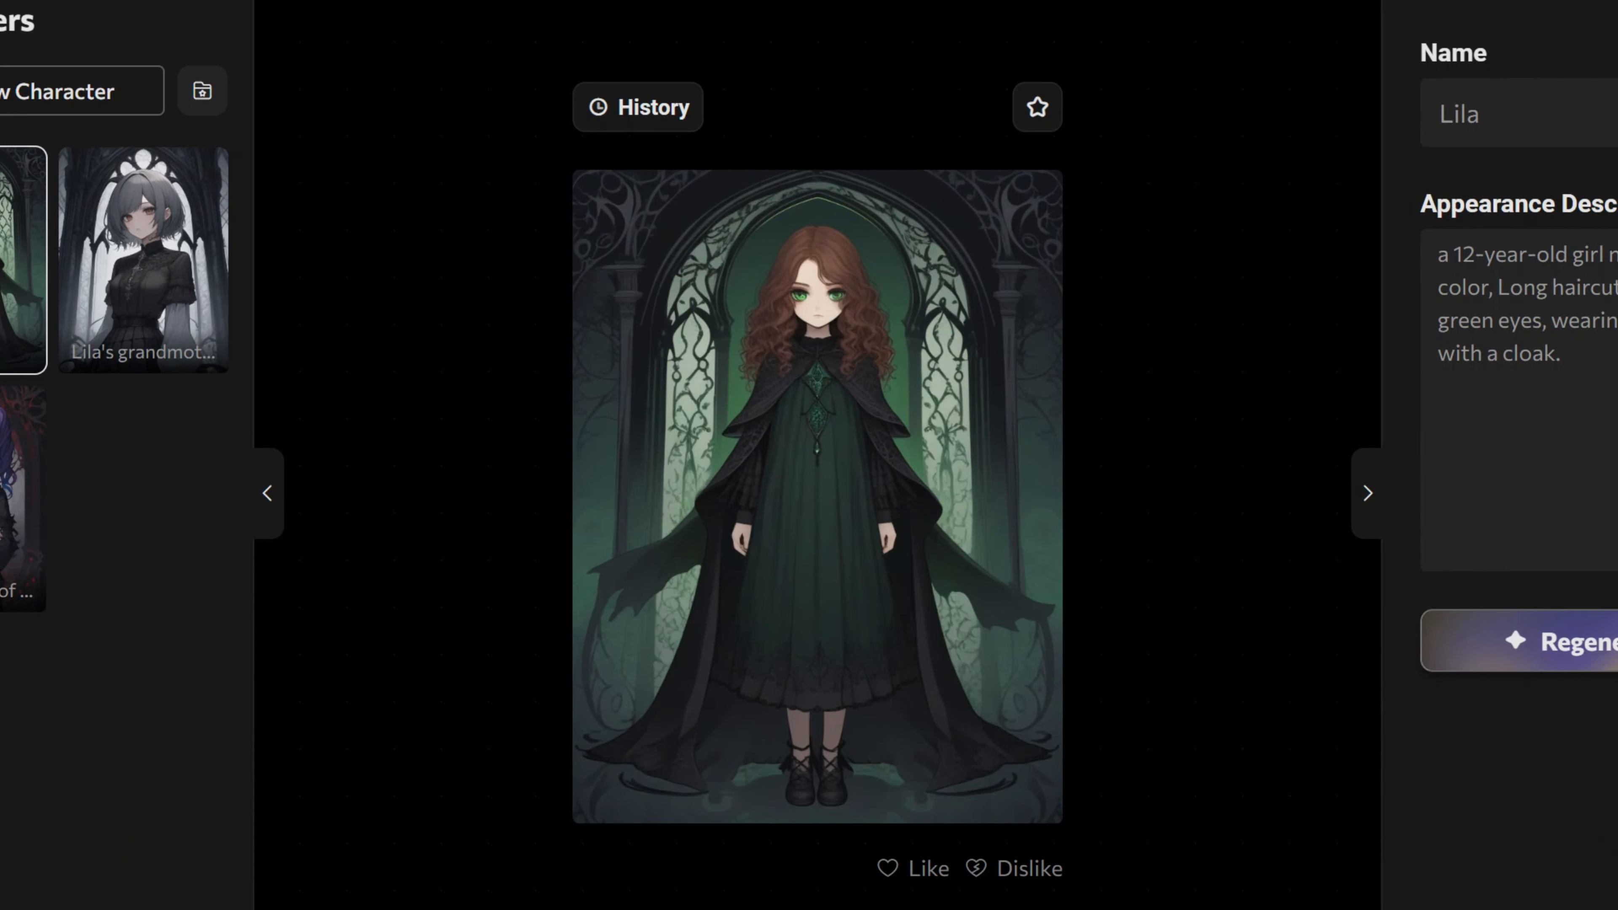
Step: Swap Lila's image for the earlier version in its history and restore the version with the cloak
click(656, 119)
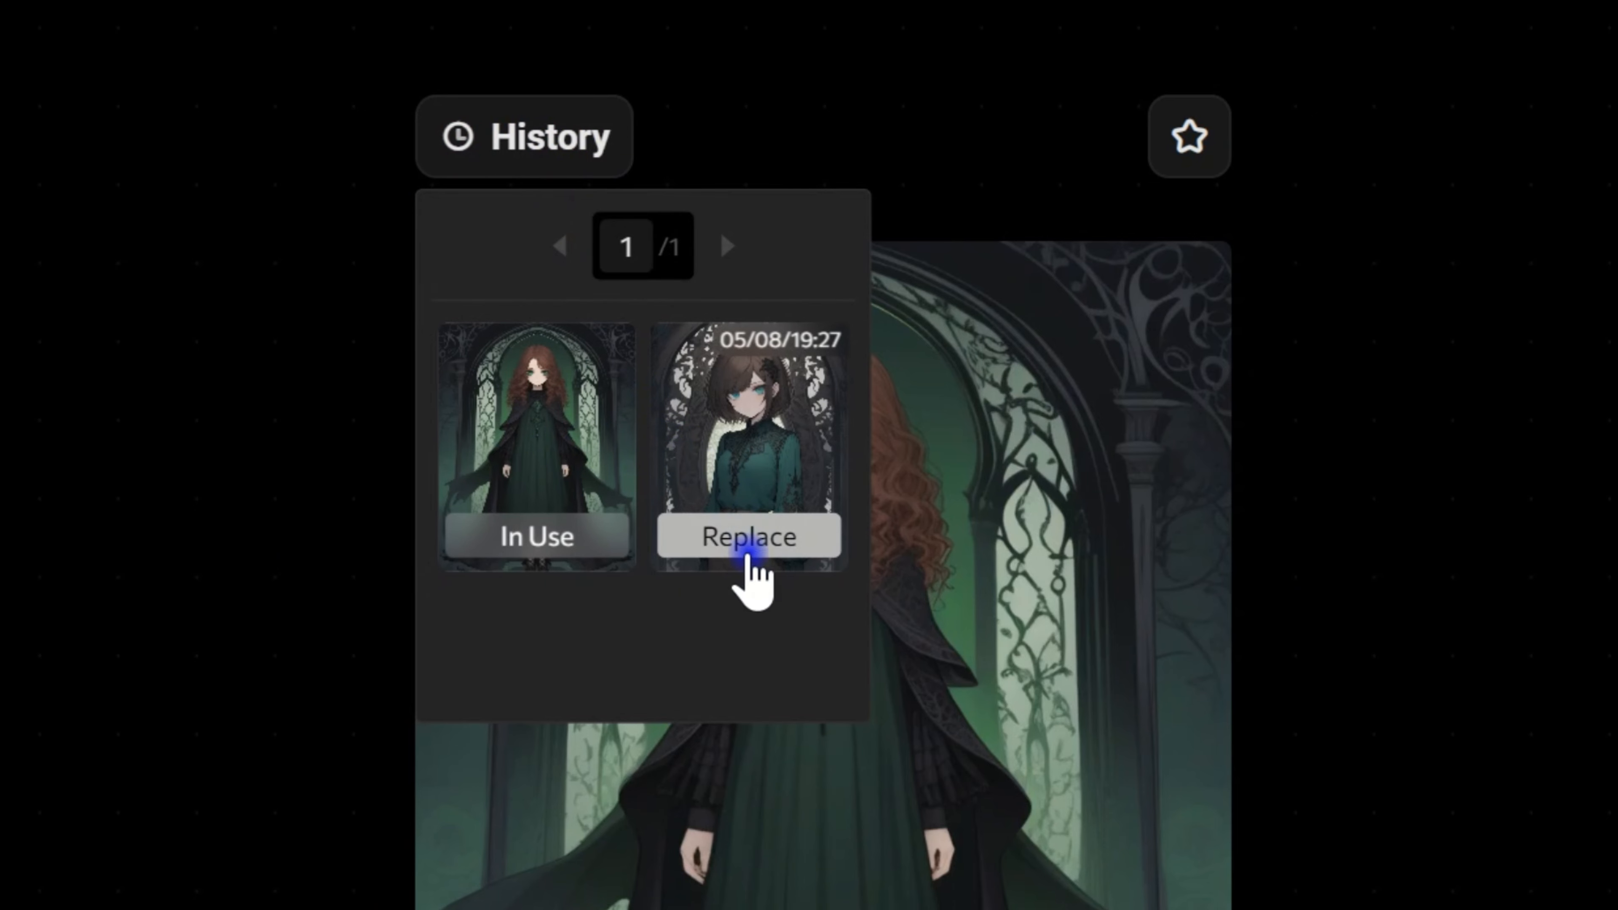
click(749, 540)
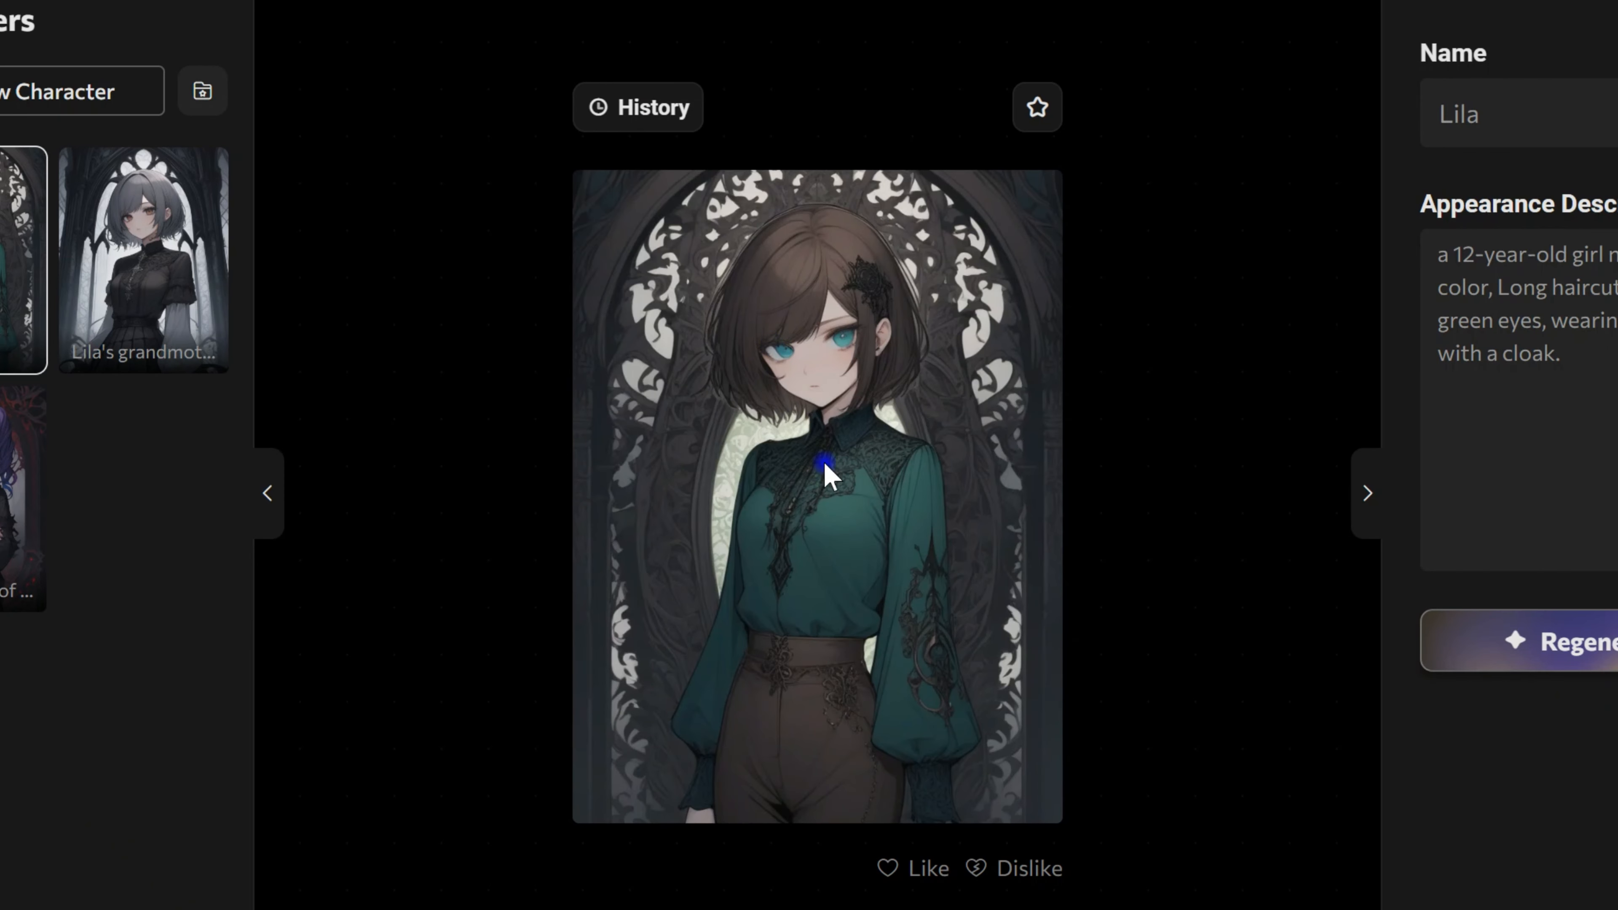
click(614, 109)
click(656, 350)
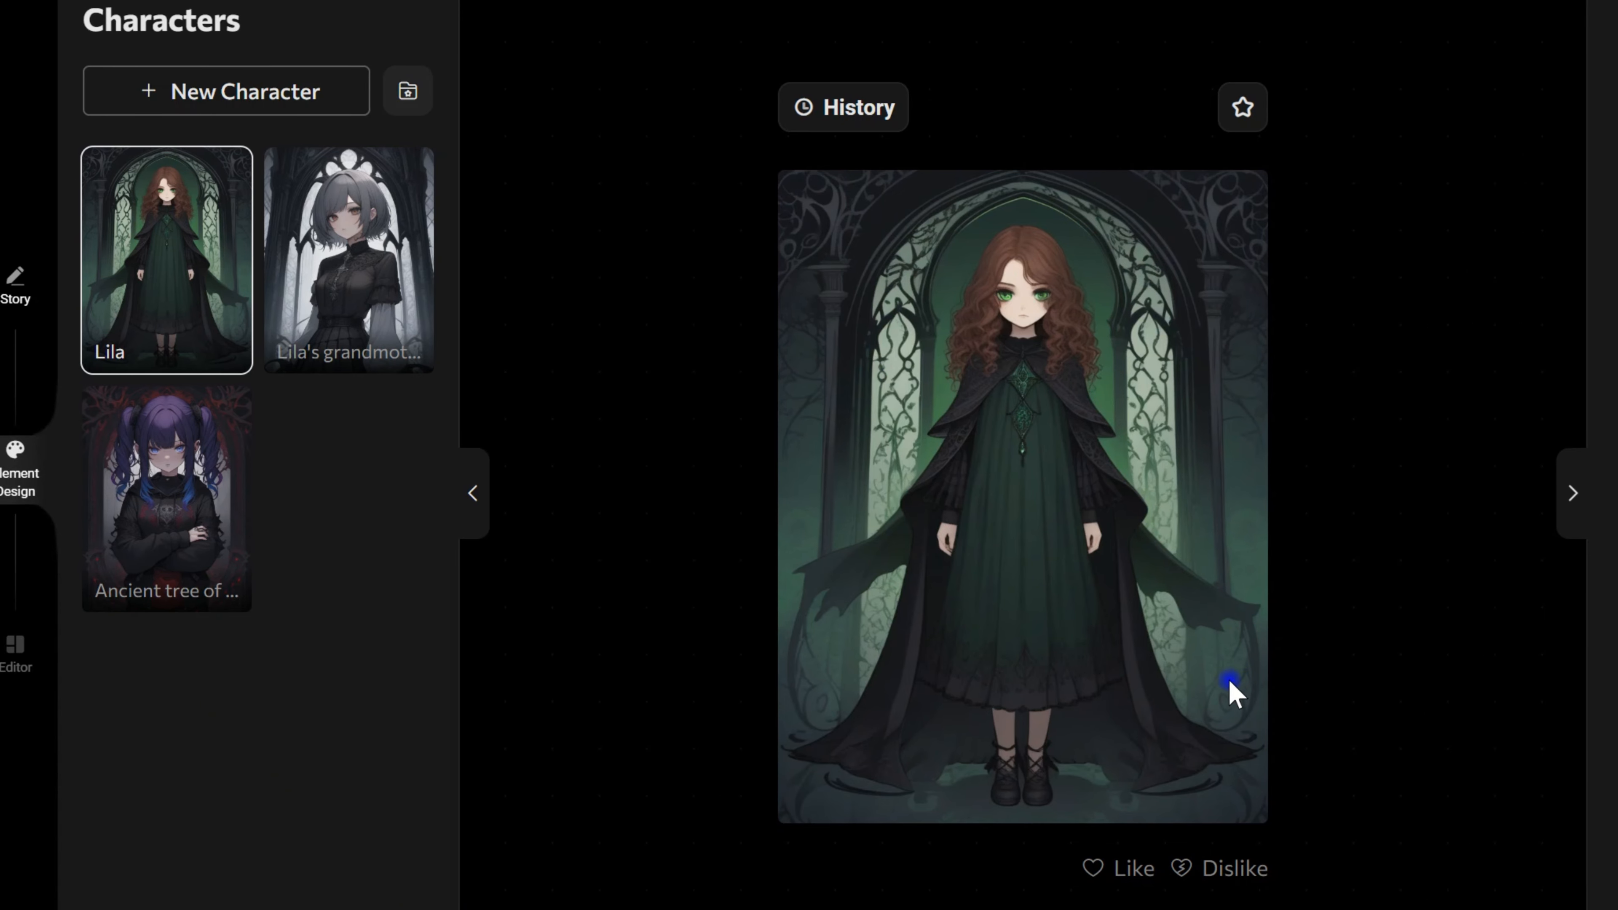
Step: Revise the grandmother's appearance description to a very old woman in late 70s with kind eyes, wearing a White Blouse, and regenerate her image
click(335, 282)
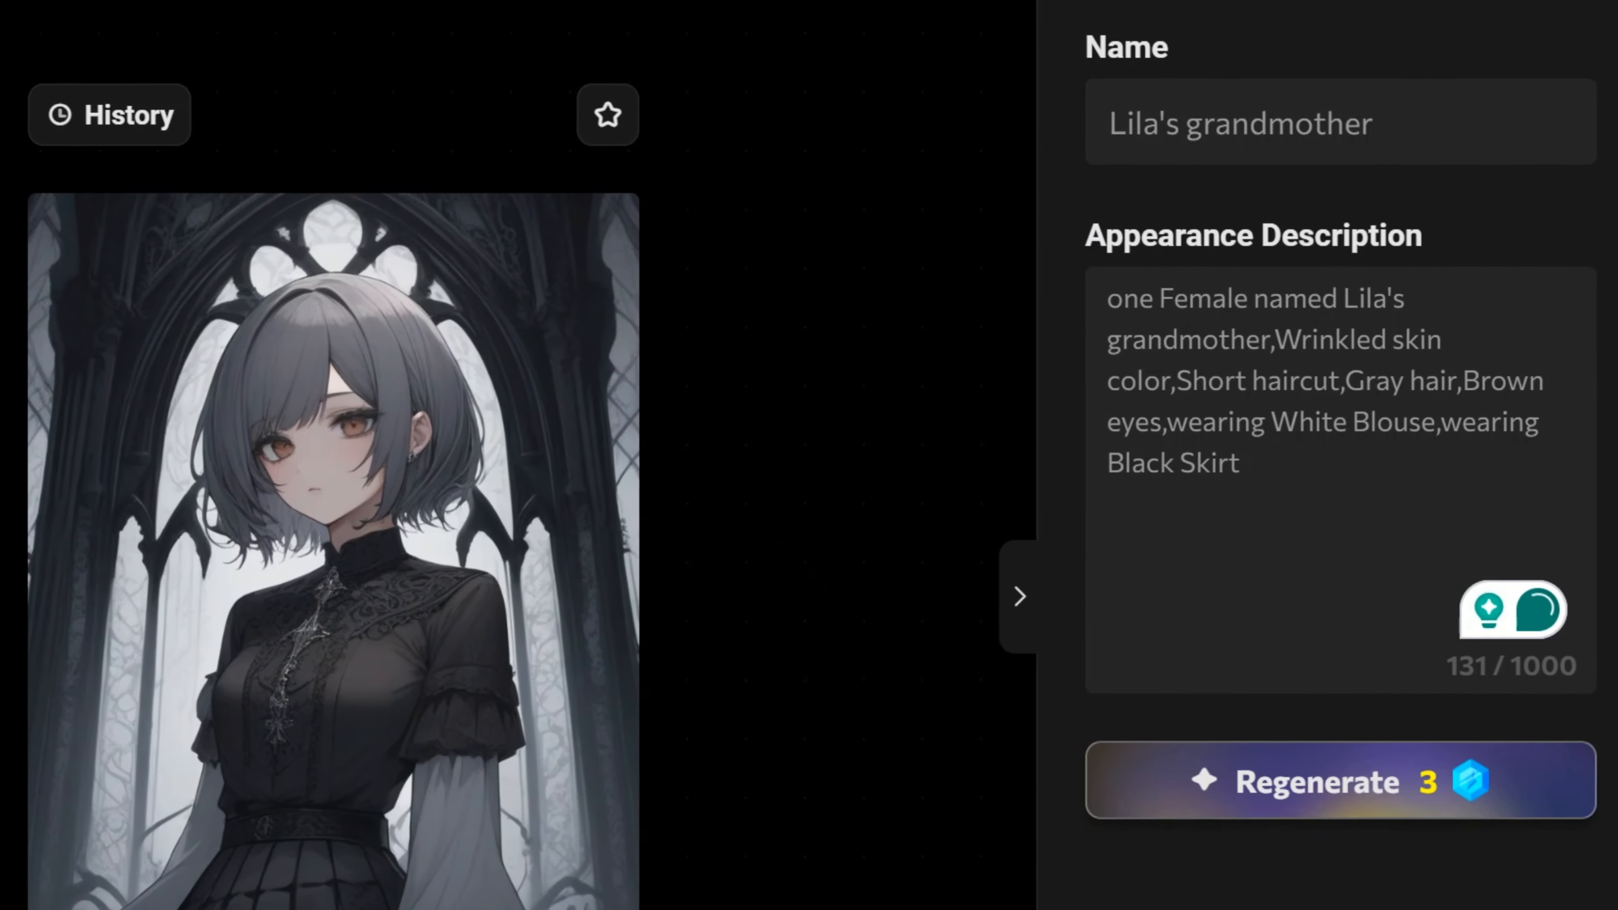
click(1107, 462)
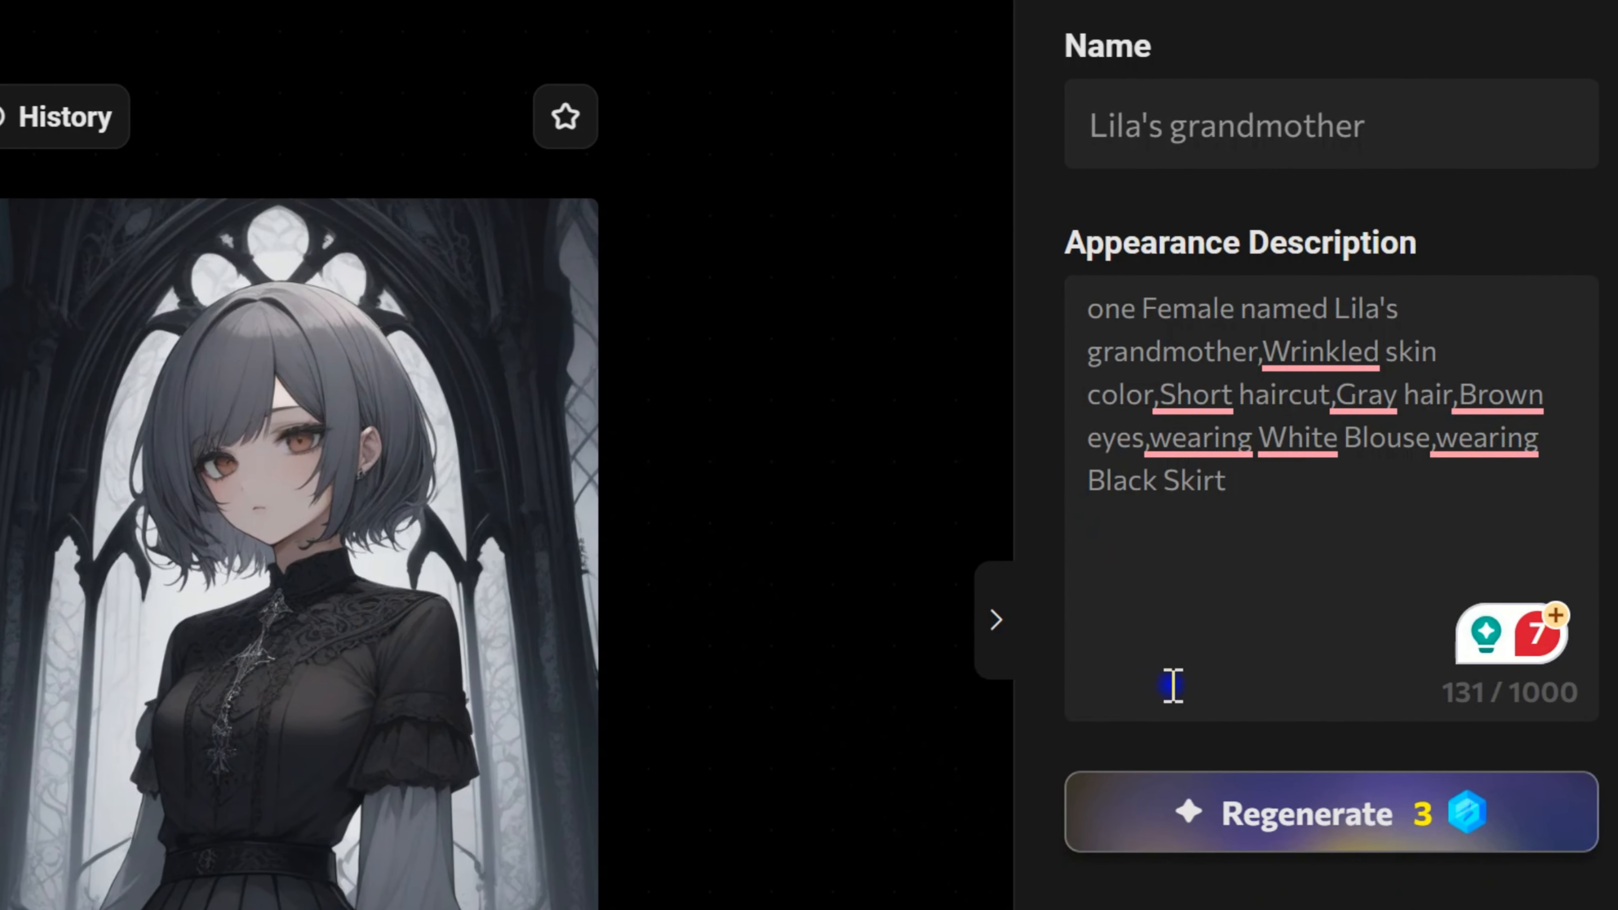
text(old)
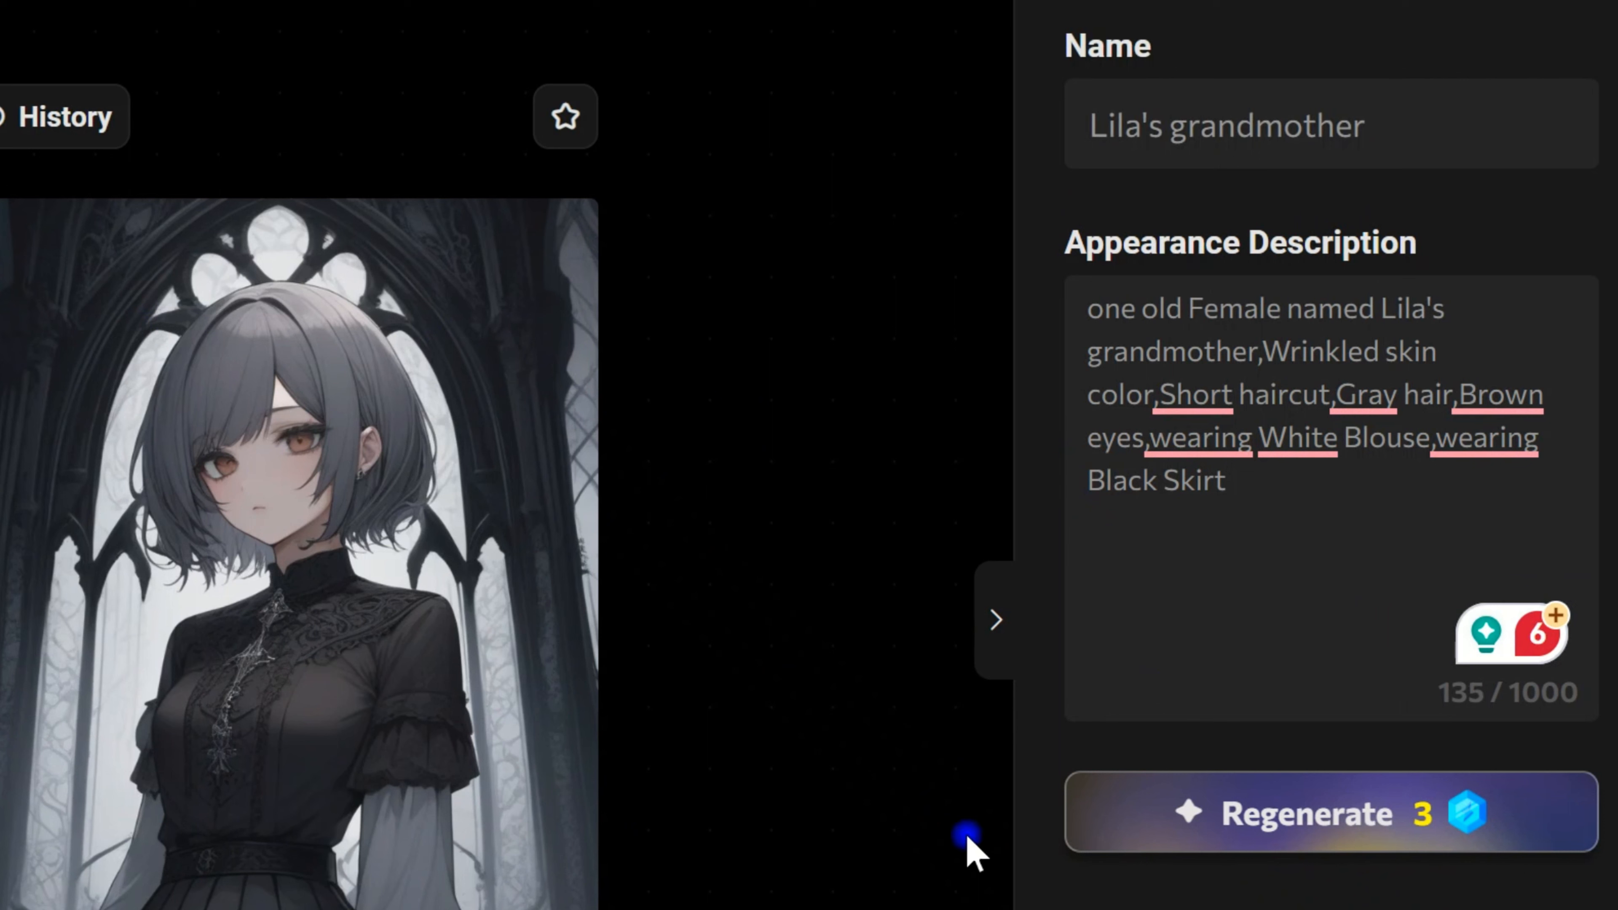
mouse_move(1258, 447)
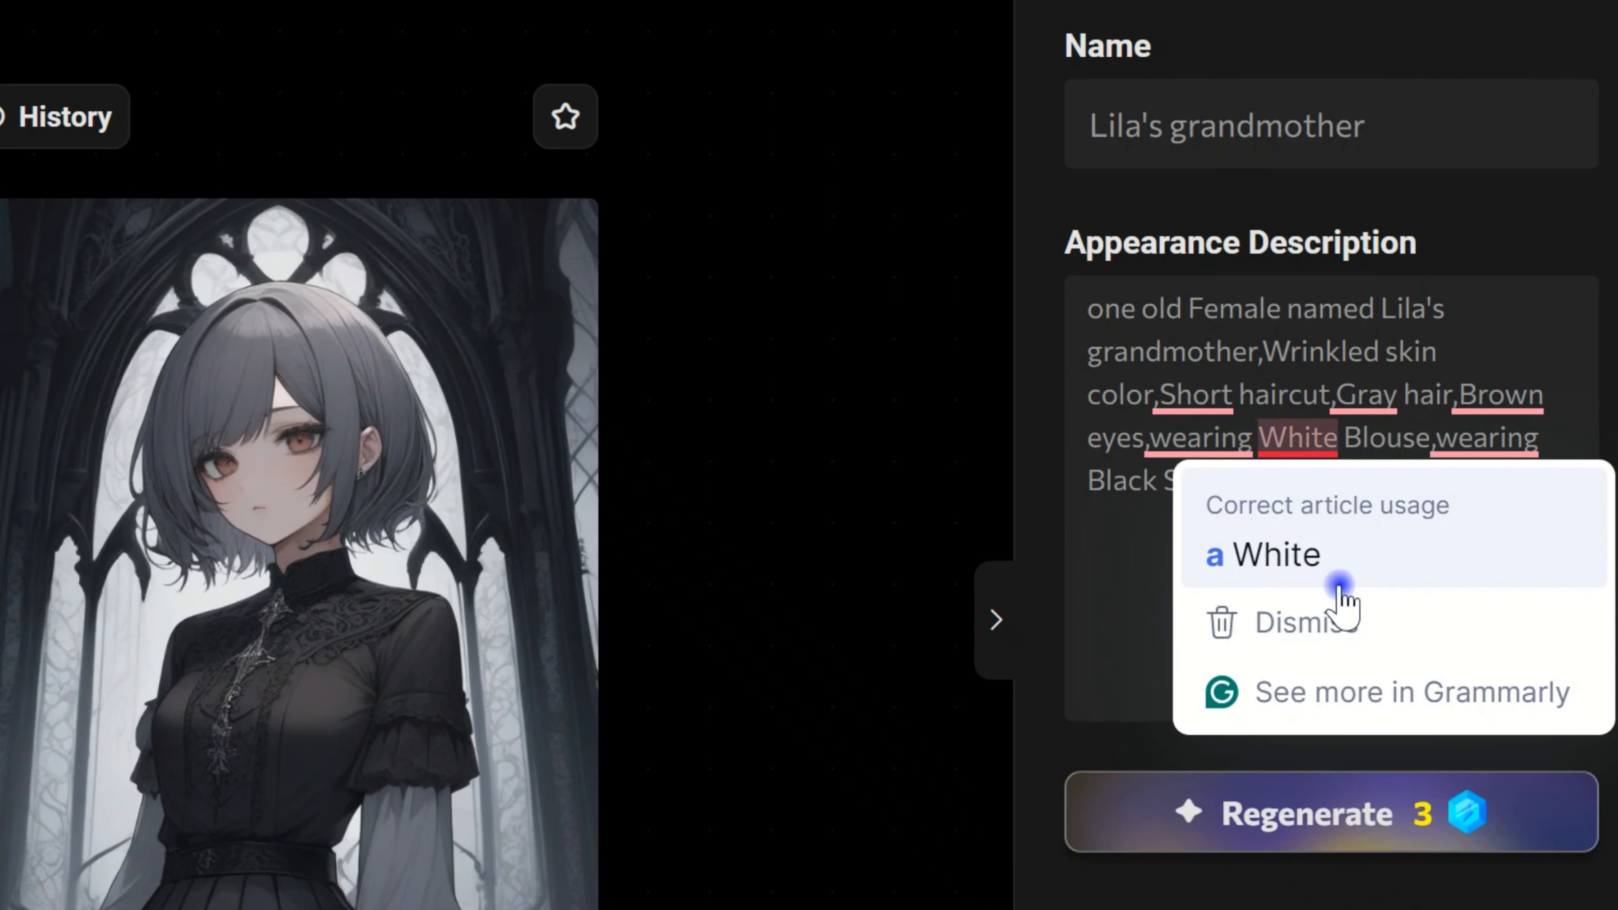
click(1240, 564)
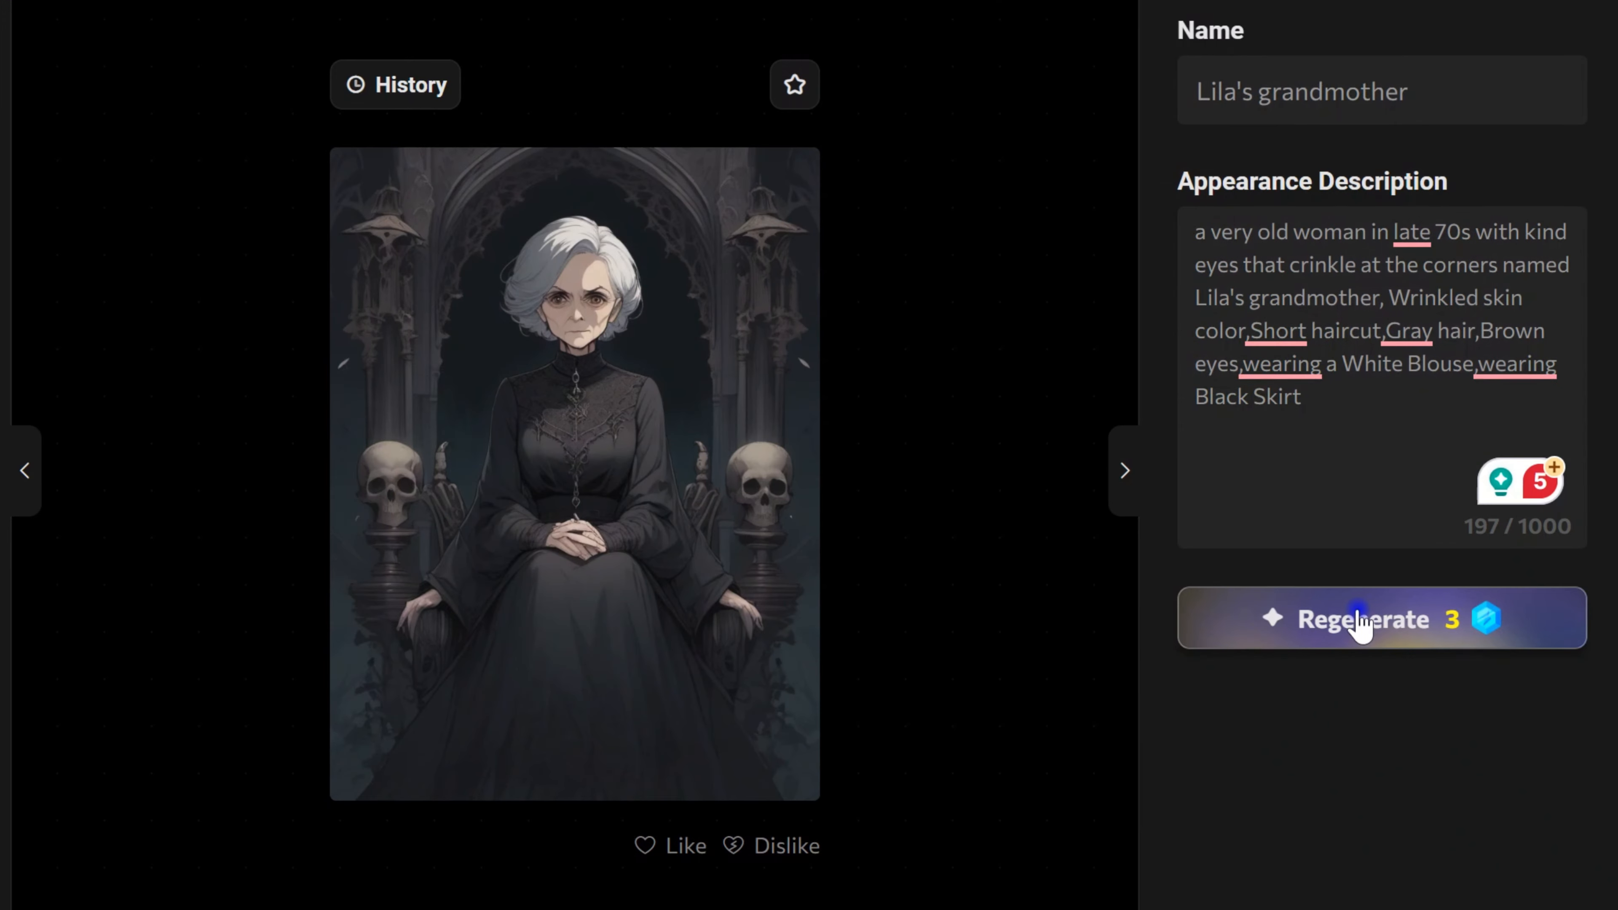
click(1314, 634)
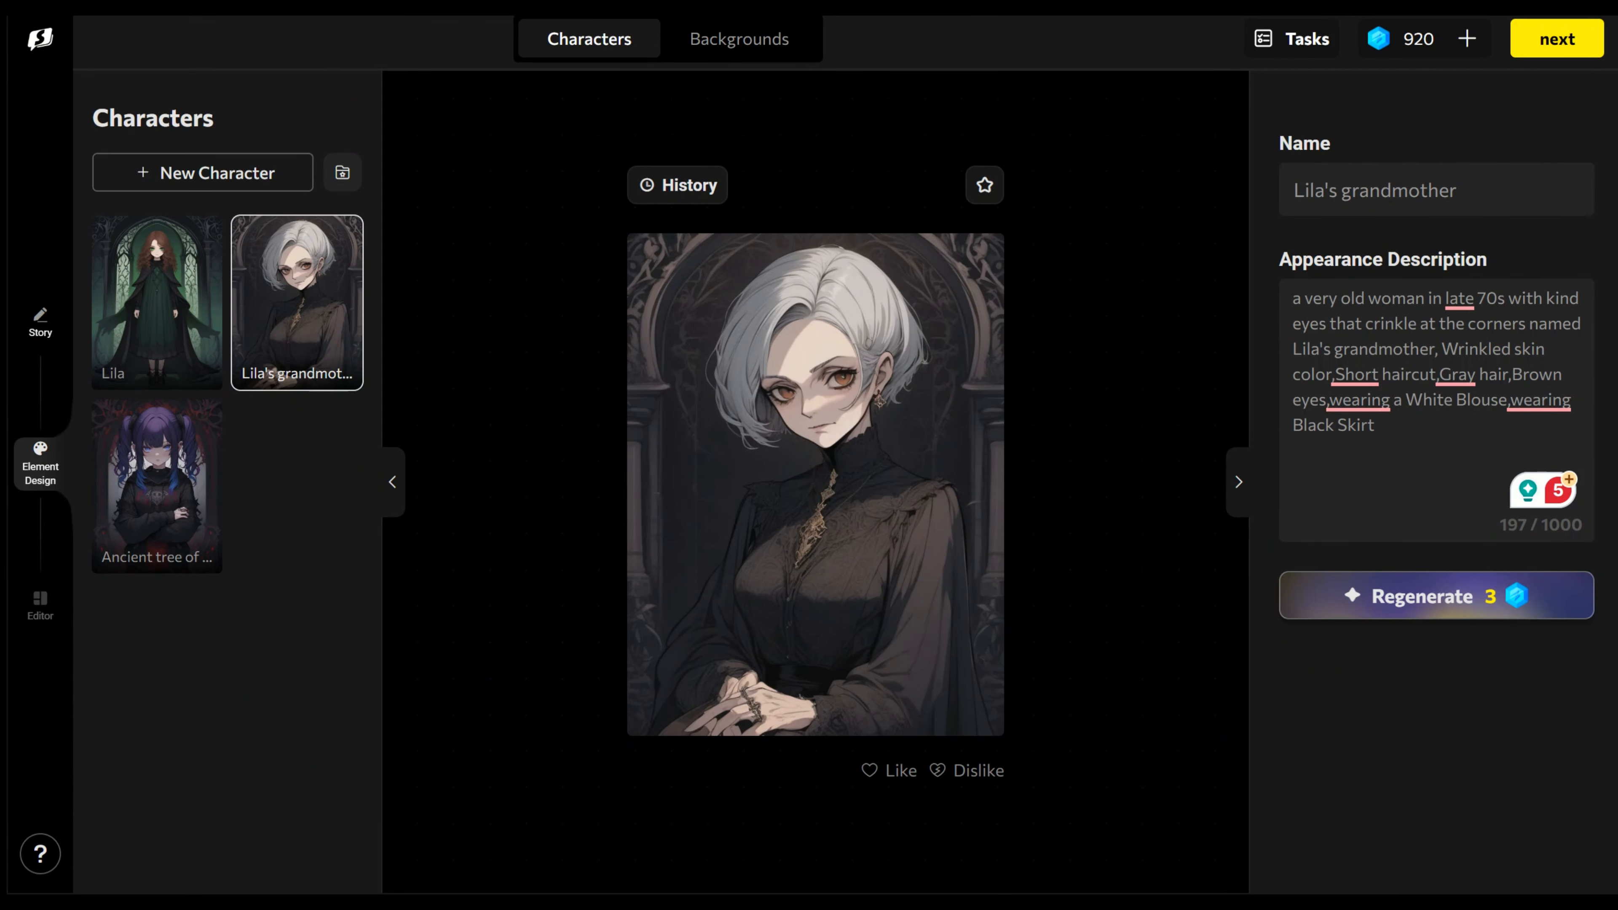
Step: Select the Ancient tree of wisdom character for editing
click(137, 526)
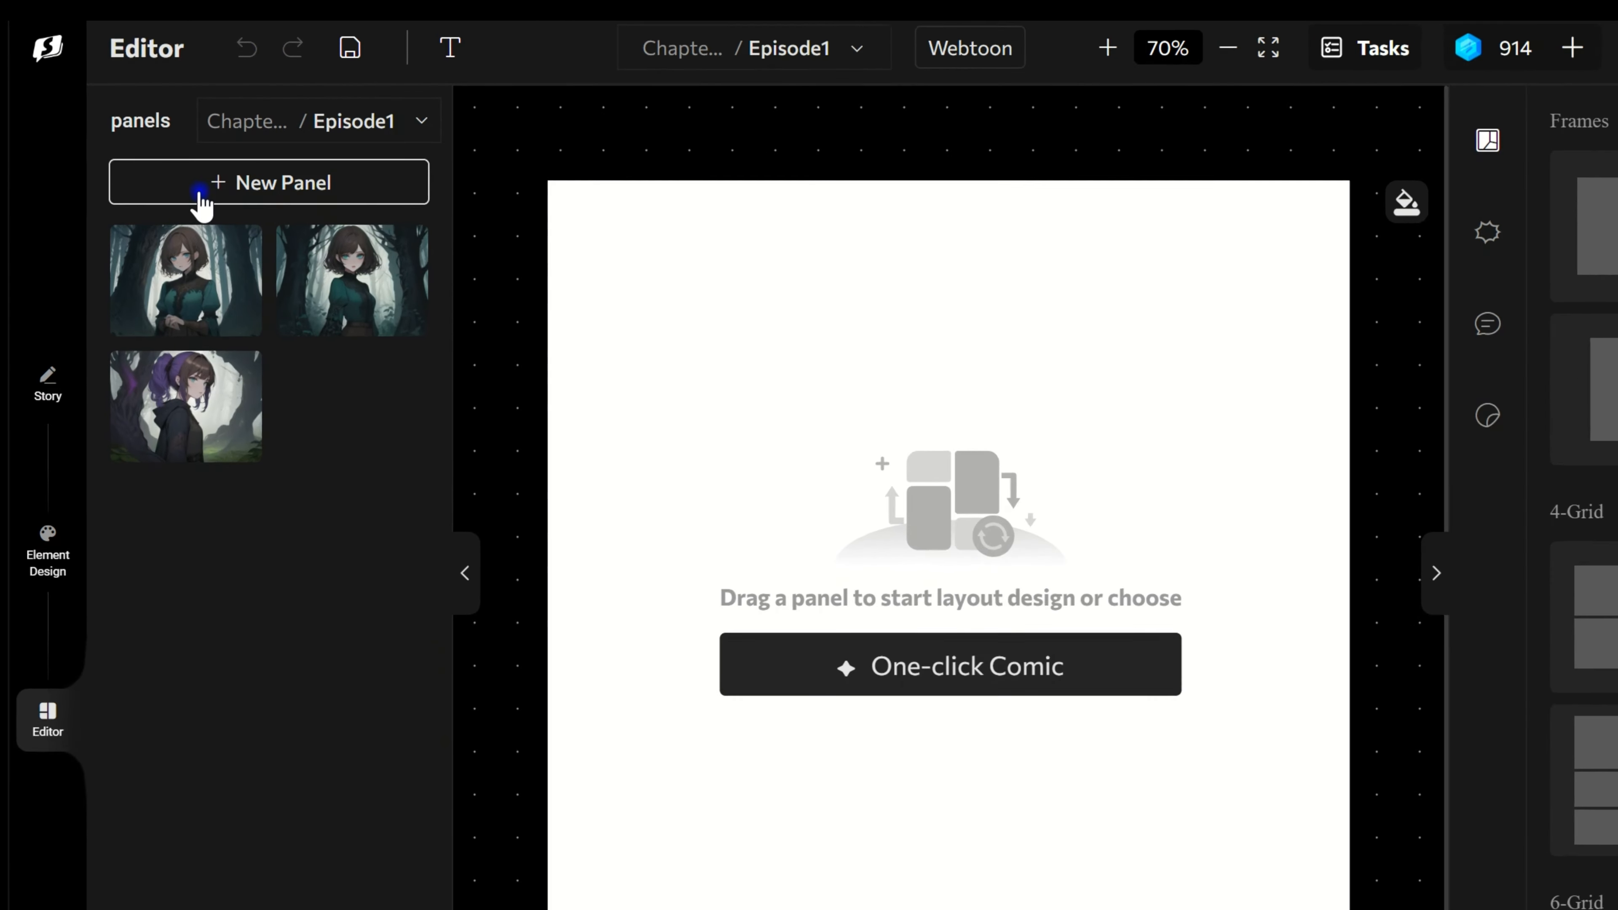
Step: Add a new panel to Episode1 and open it for editing
click(165, 158)
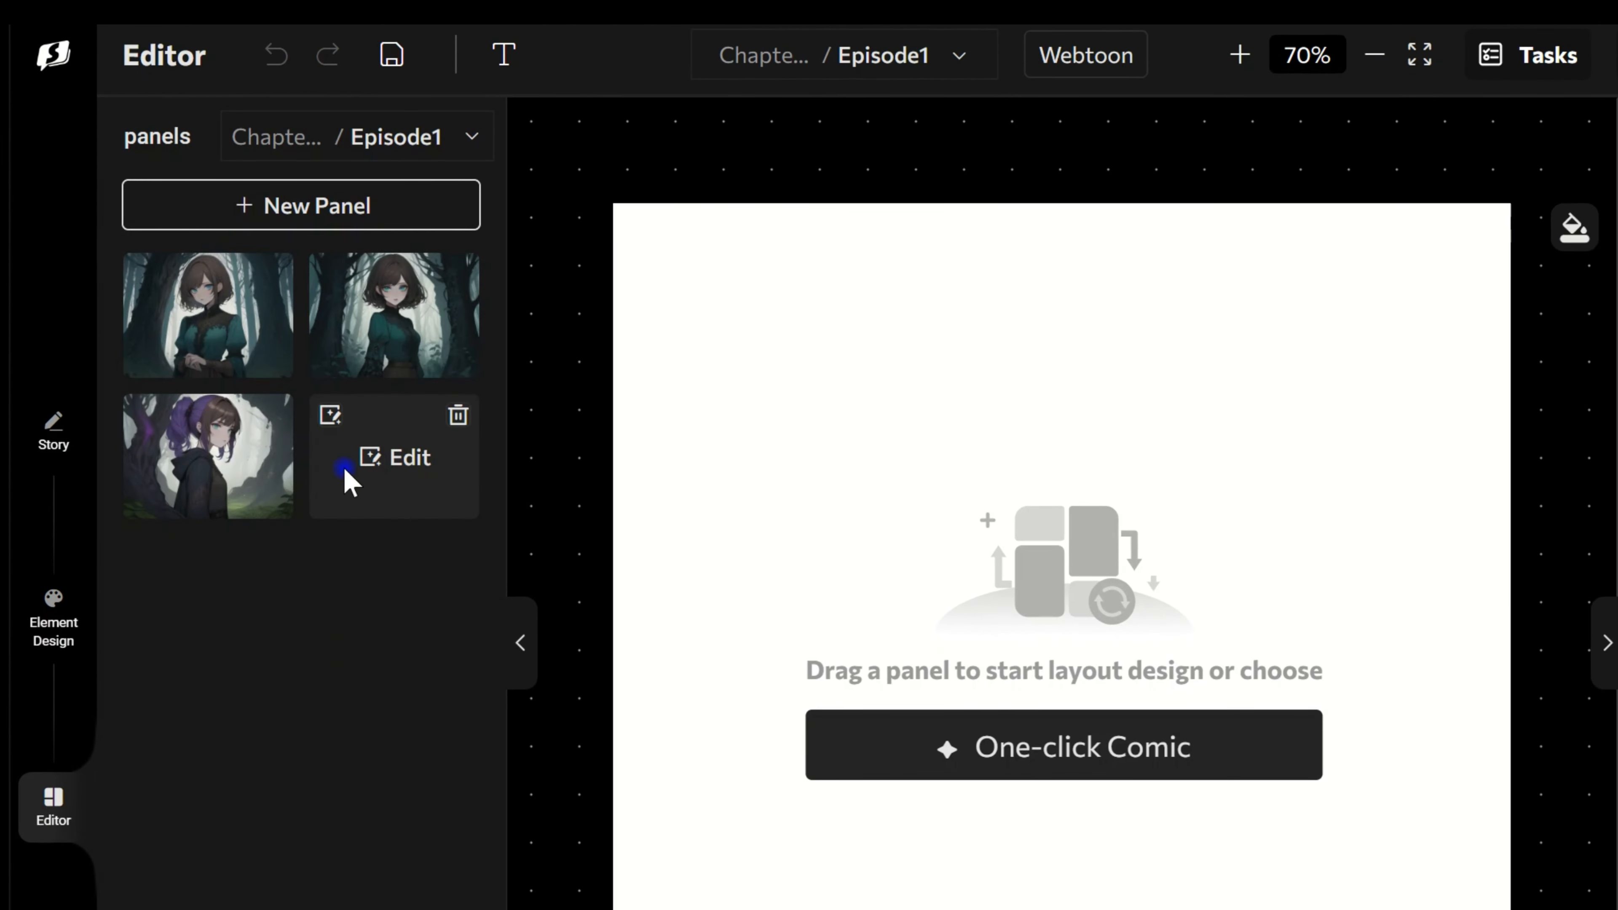
mouse_move(338, 422)
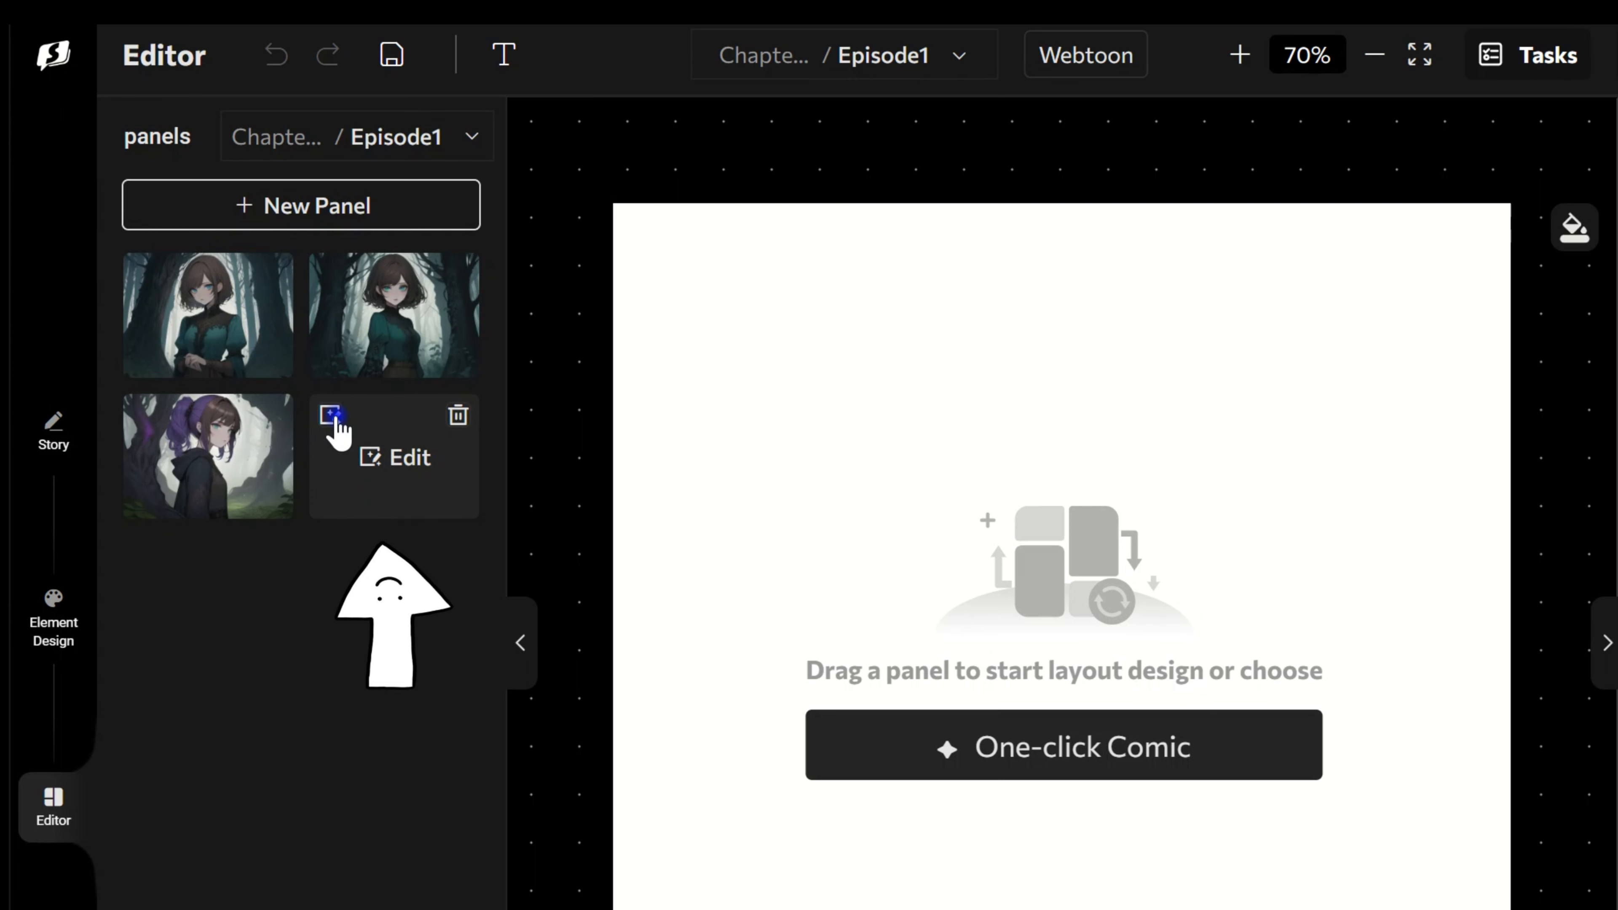
click(337, 422)
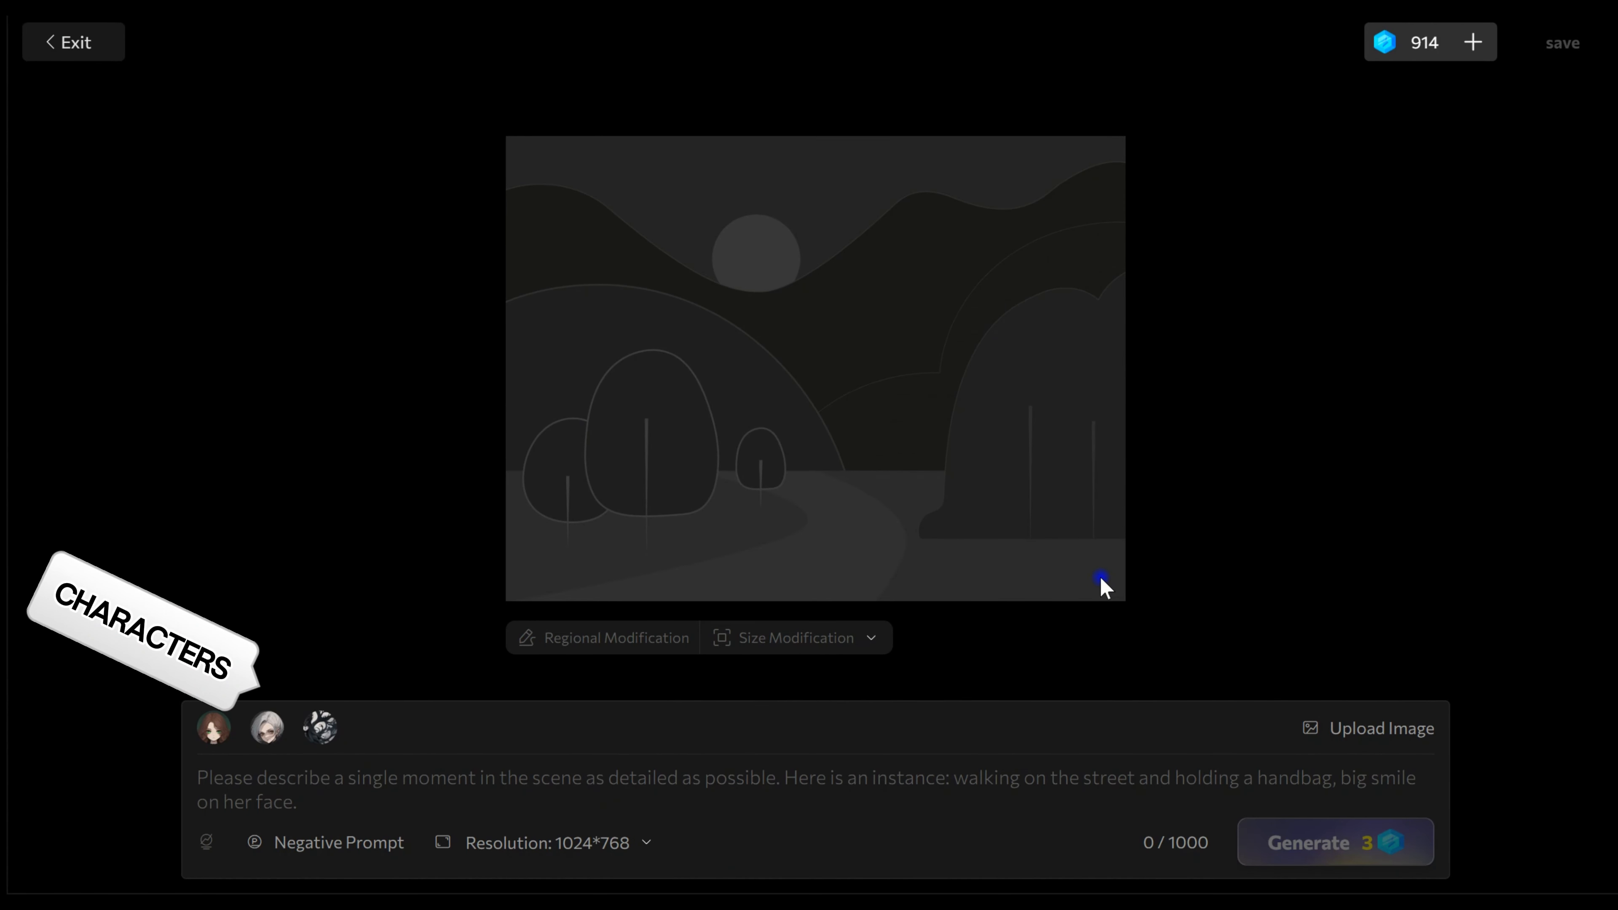
mouse_move(270, 731)
mouse_move(218, 733)
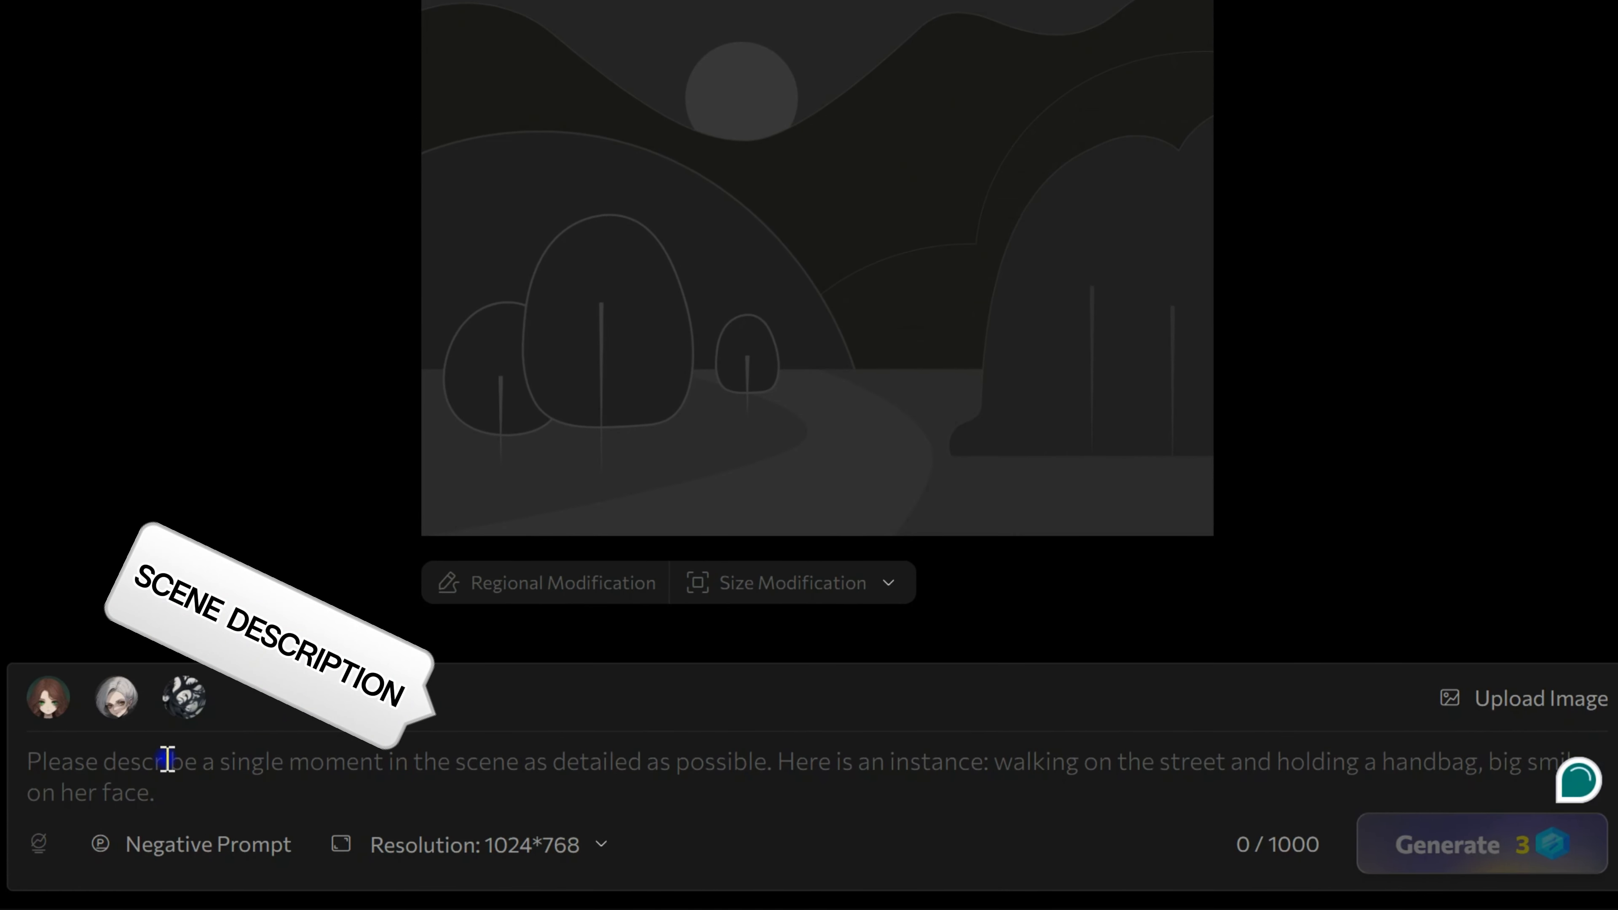
Step: Paste the scene description of tall ancient trees in moonlight and a path to a glowing glen, and try replacing it with the suggested improved prompt
click(167, 758)
text(Tall, ancient trees with leaves that seem to shimmer in the moonlight, a clear path leading to a glowing glen, and soft, ethereal whispers filling the air)
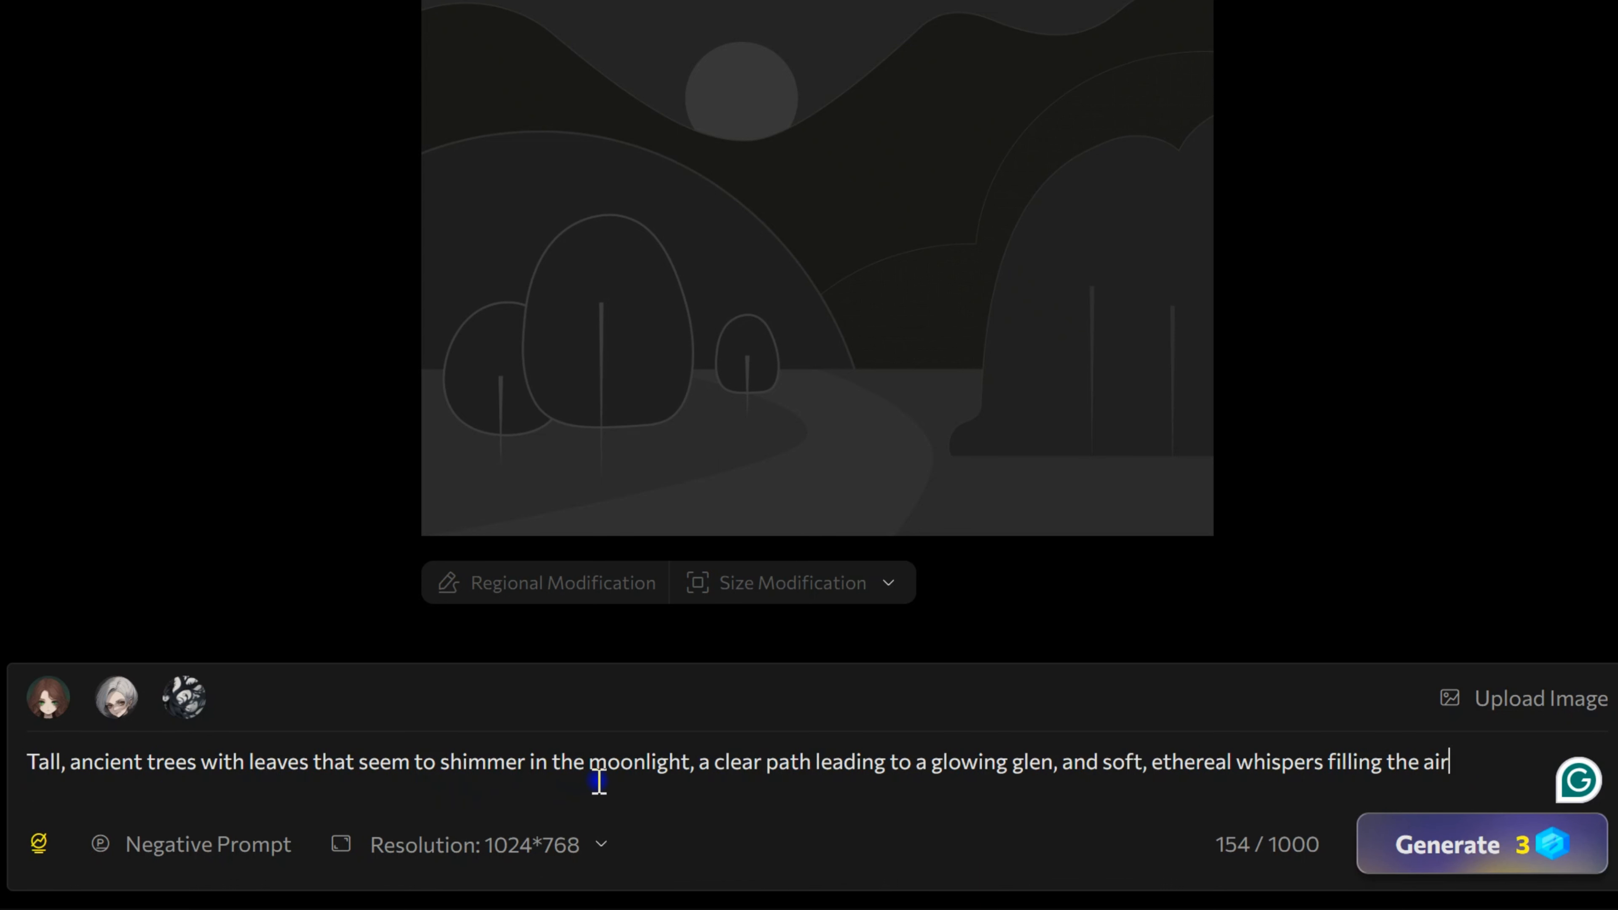
mouse_move(42, 845)
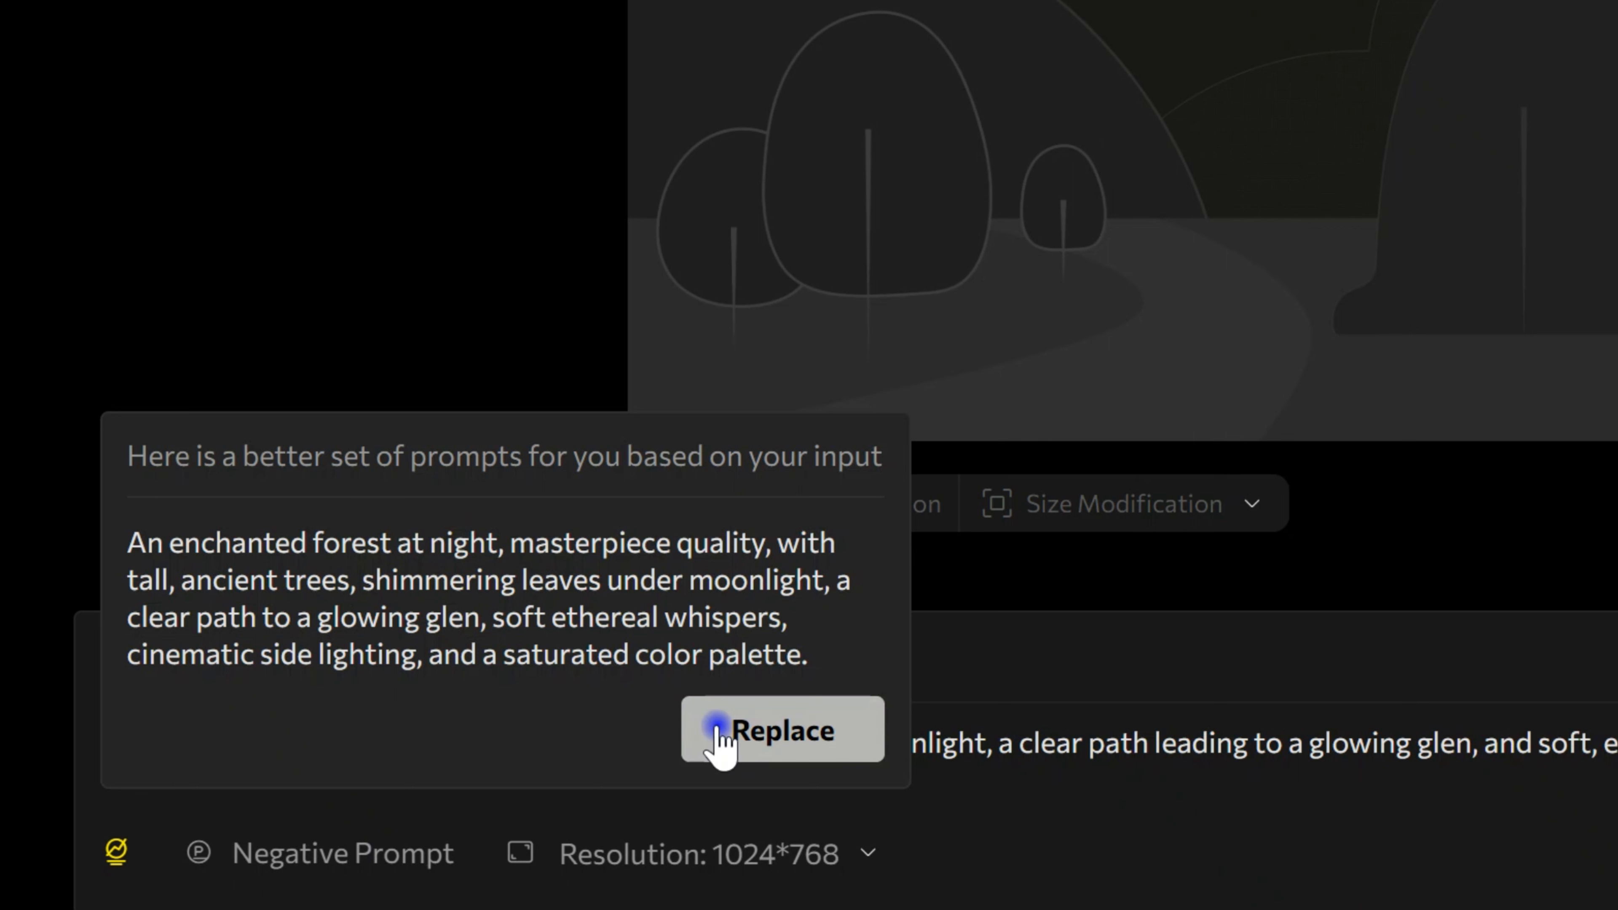
click(776, 692)
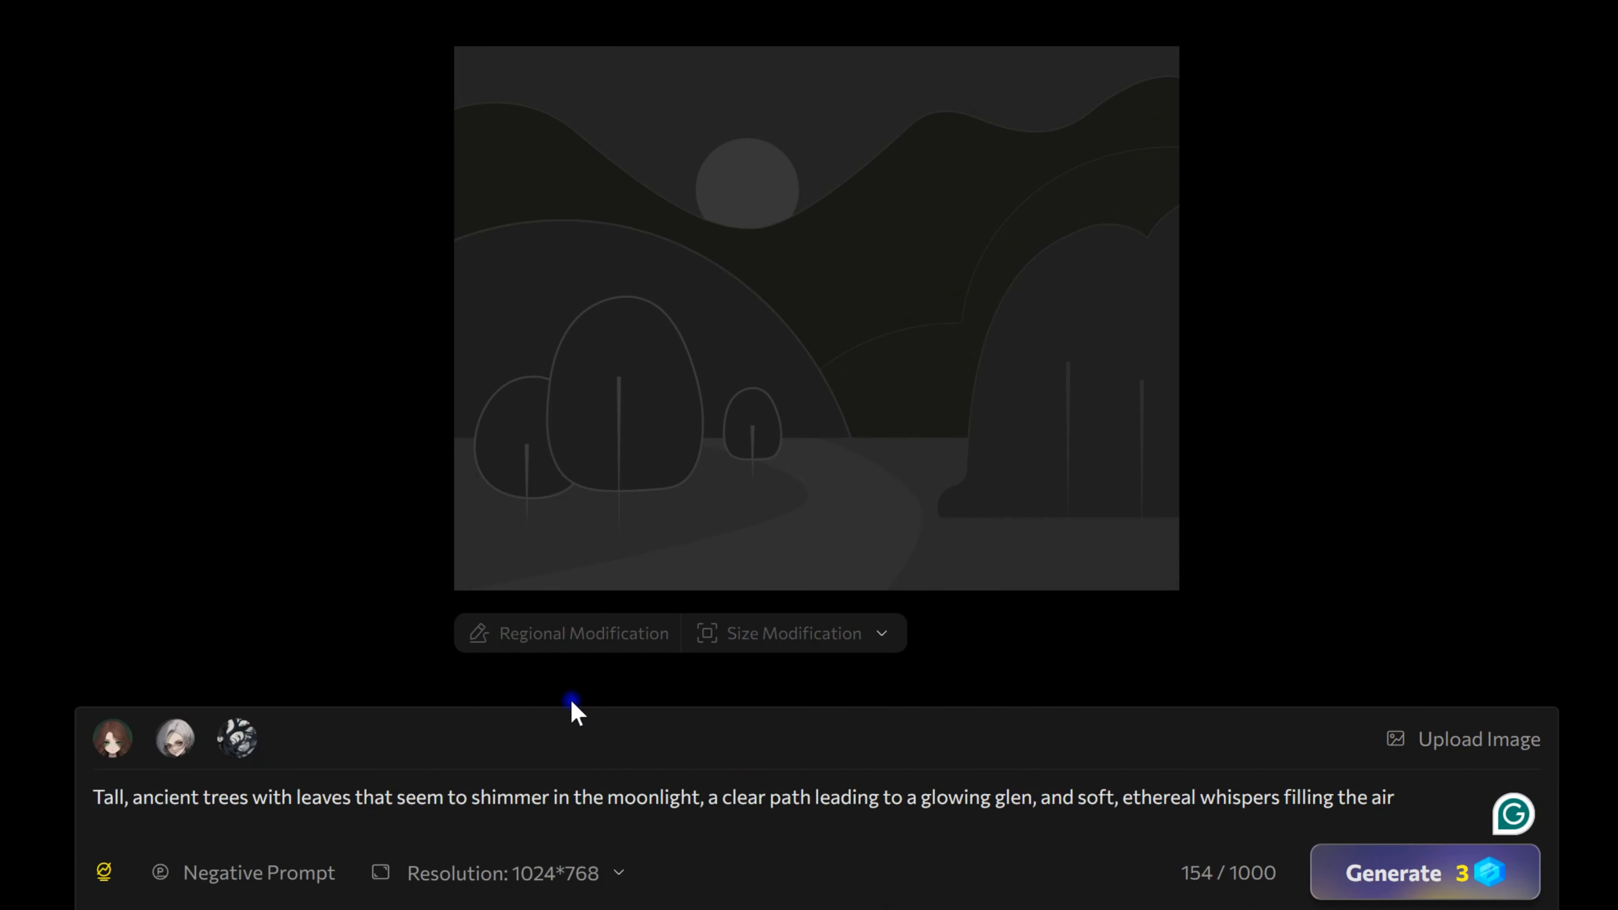
Step: Look over the negative prompt and resolution options, keep 1024*768, and generate the scene image
click(200, 883)
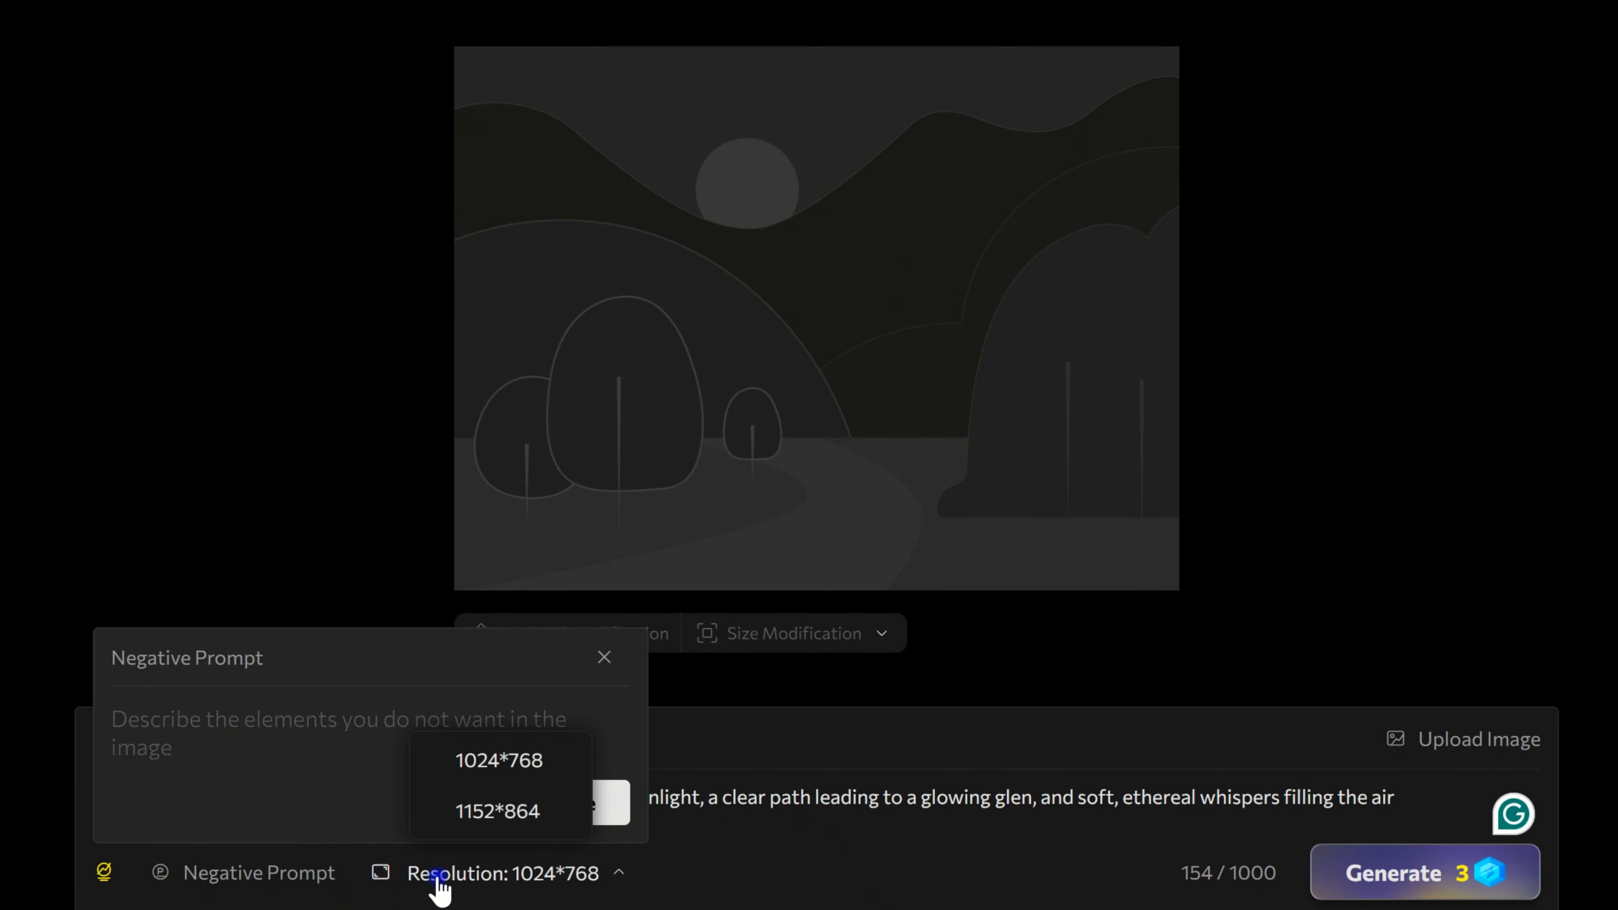
click(605, 657)
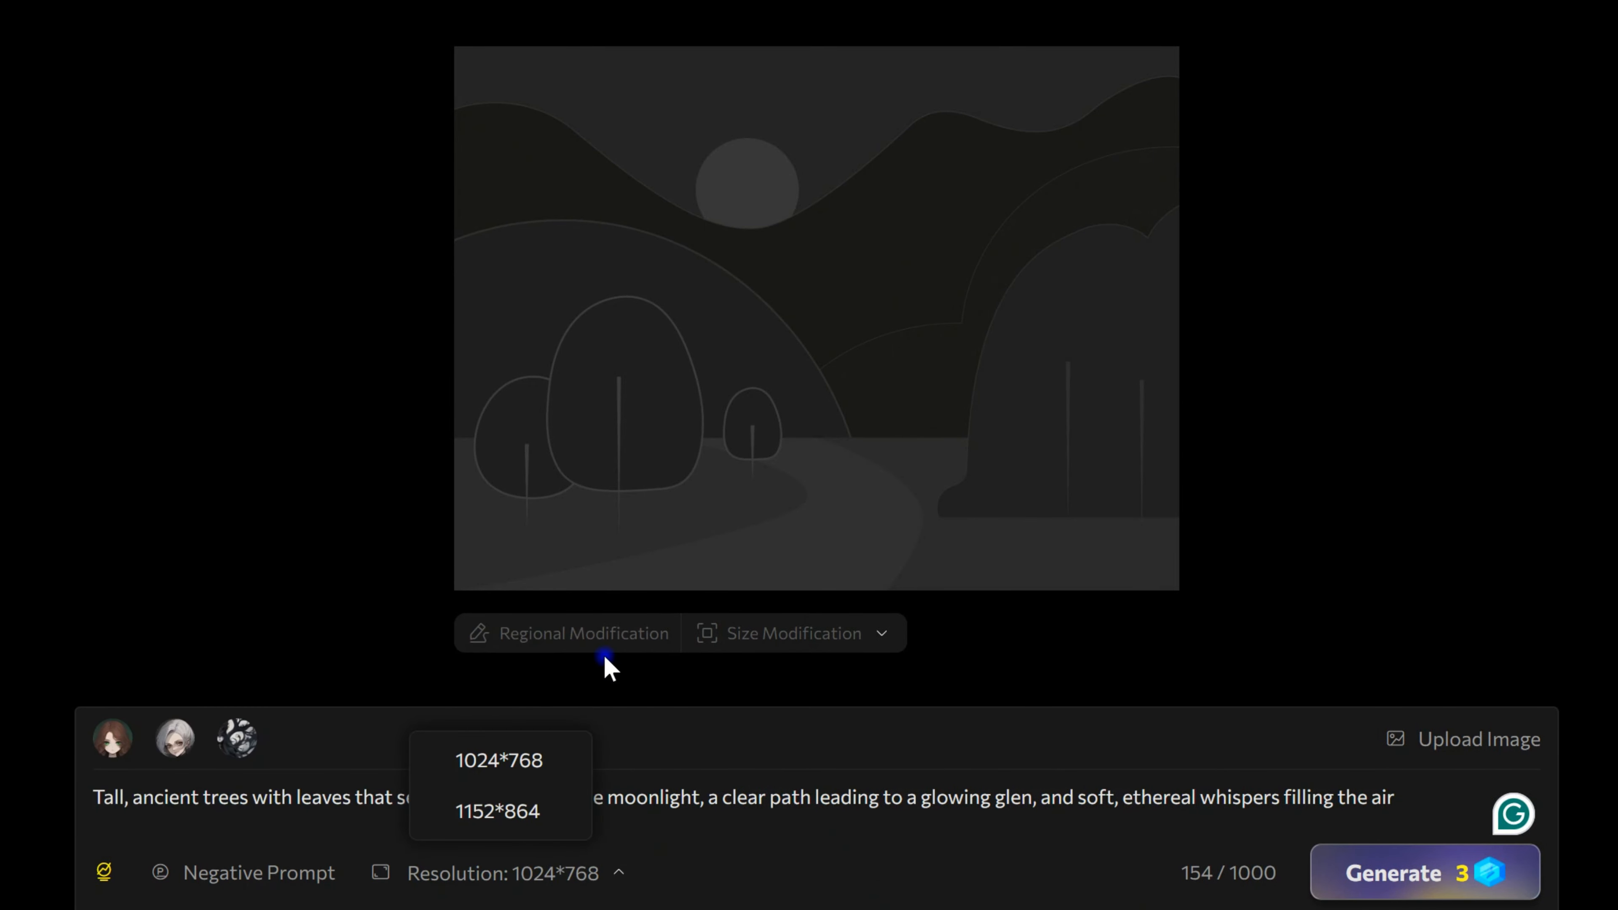
click(503, 893)
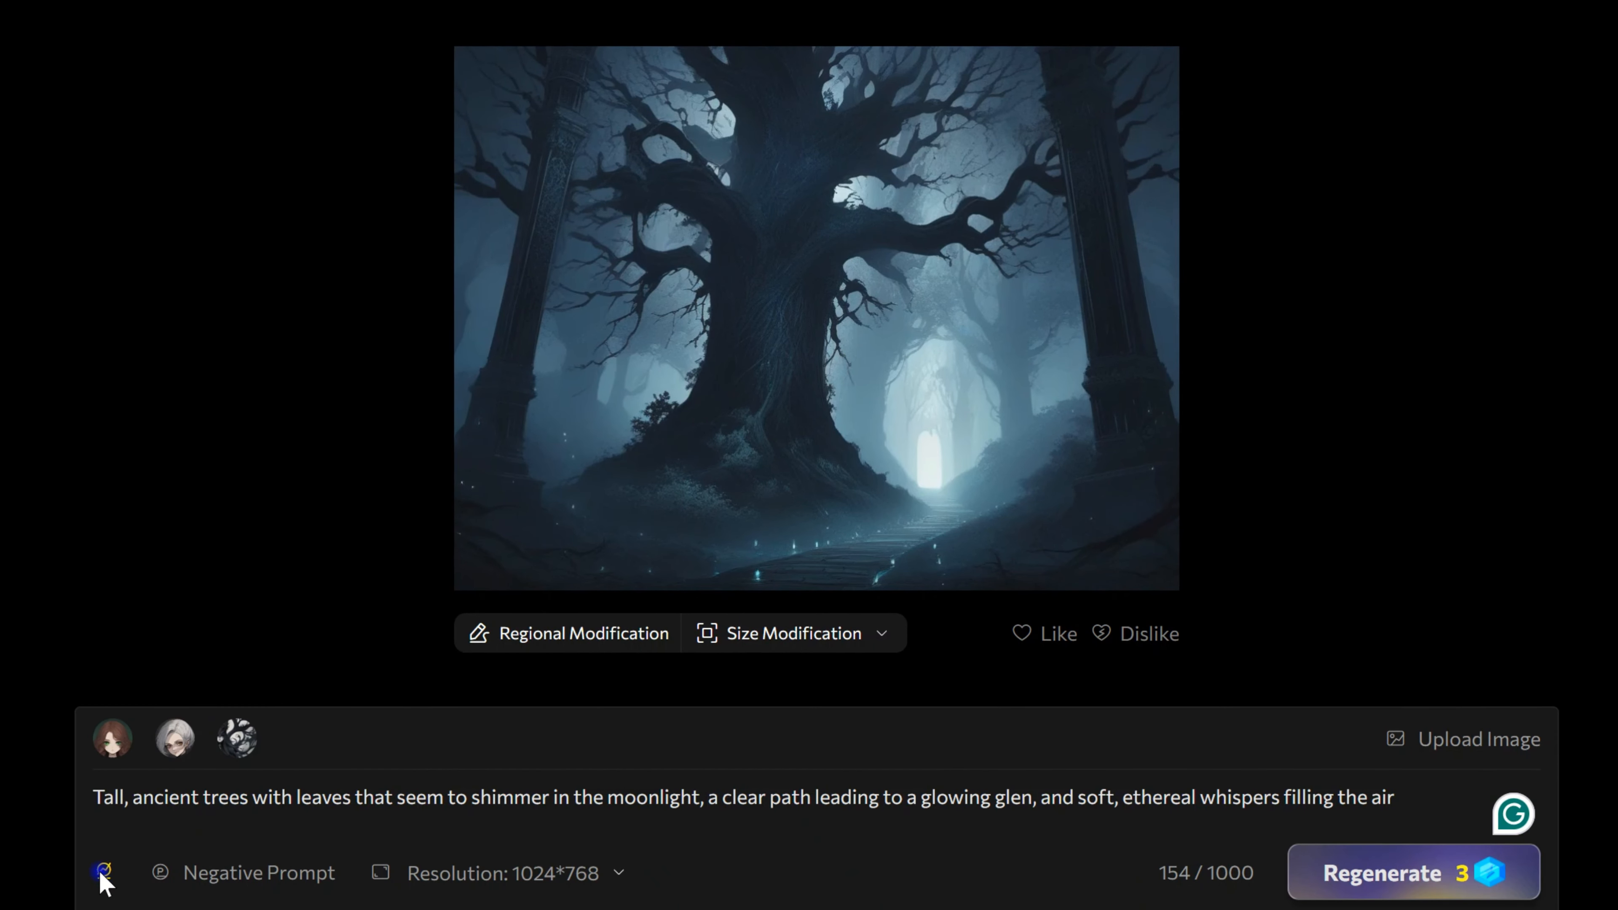
Step: Replace the scene description with the suggested enchanted-forest prompt and regenerate the image
click(103, 871)
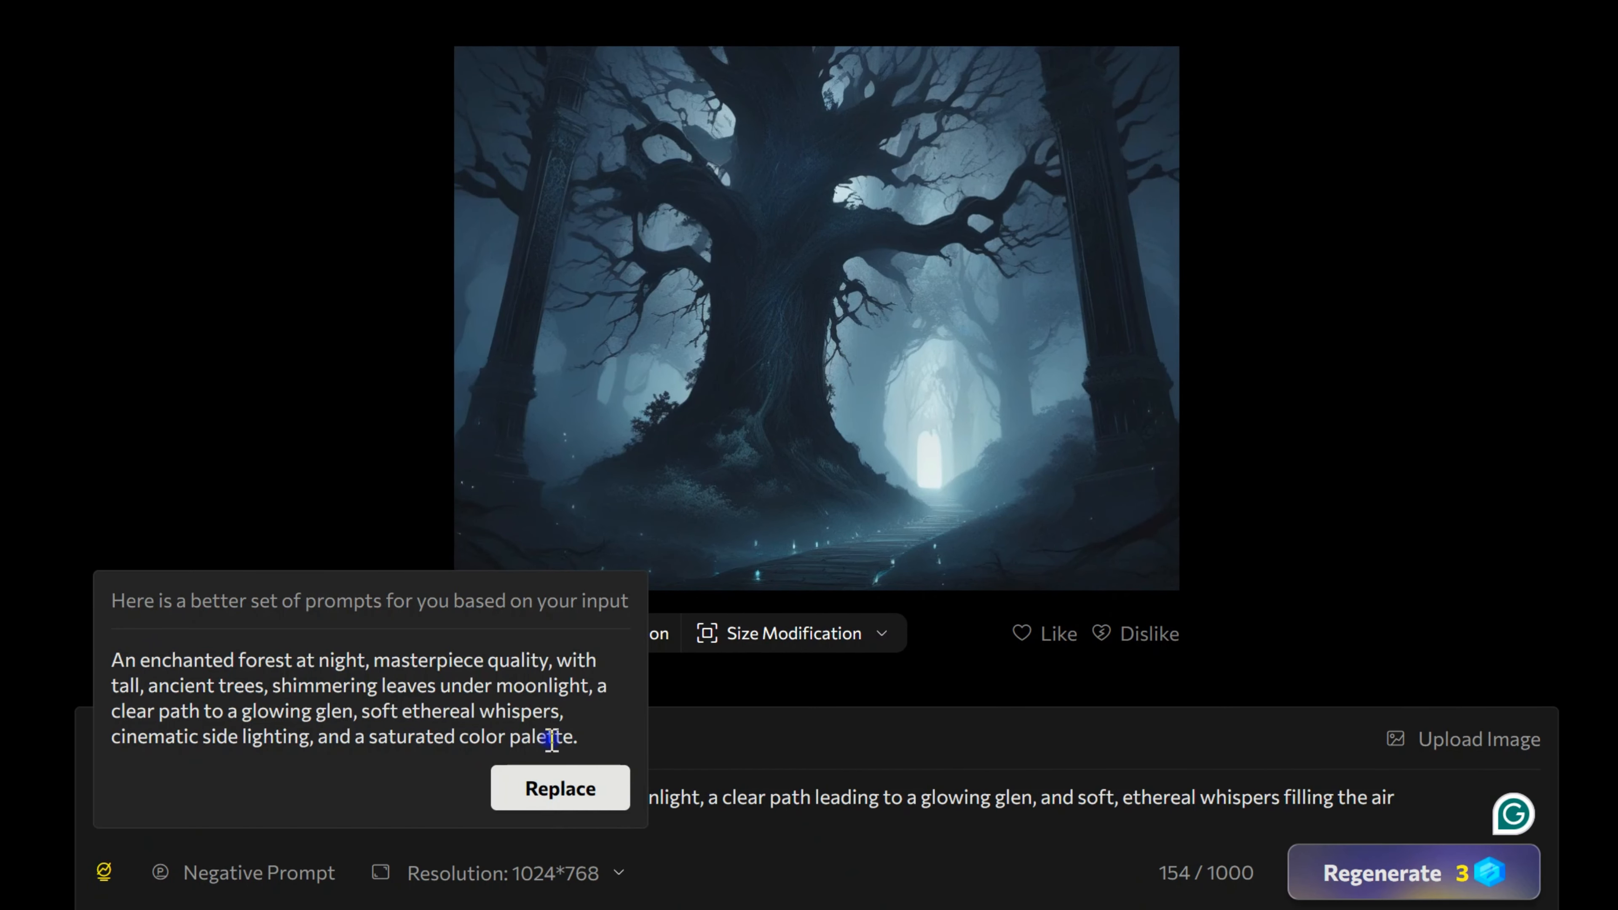
click(557, 789)
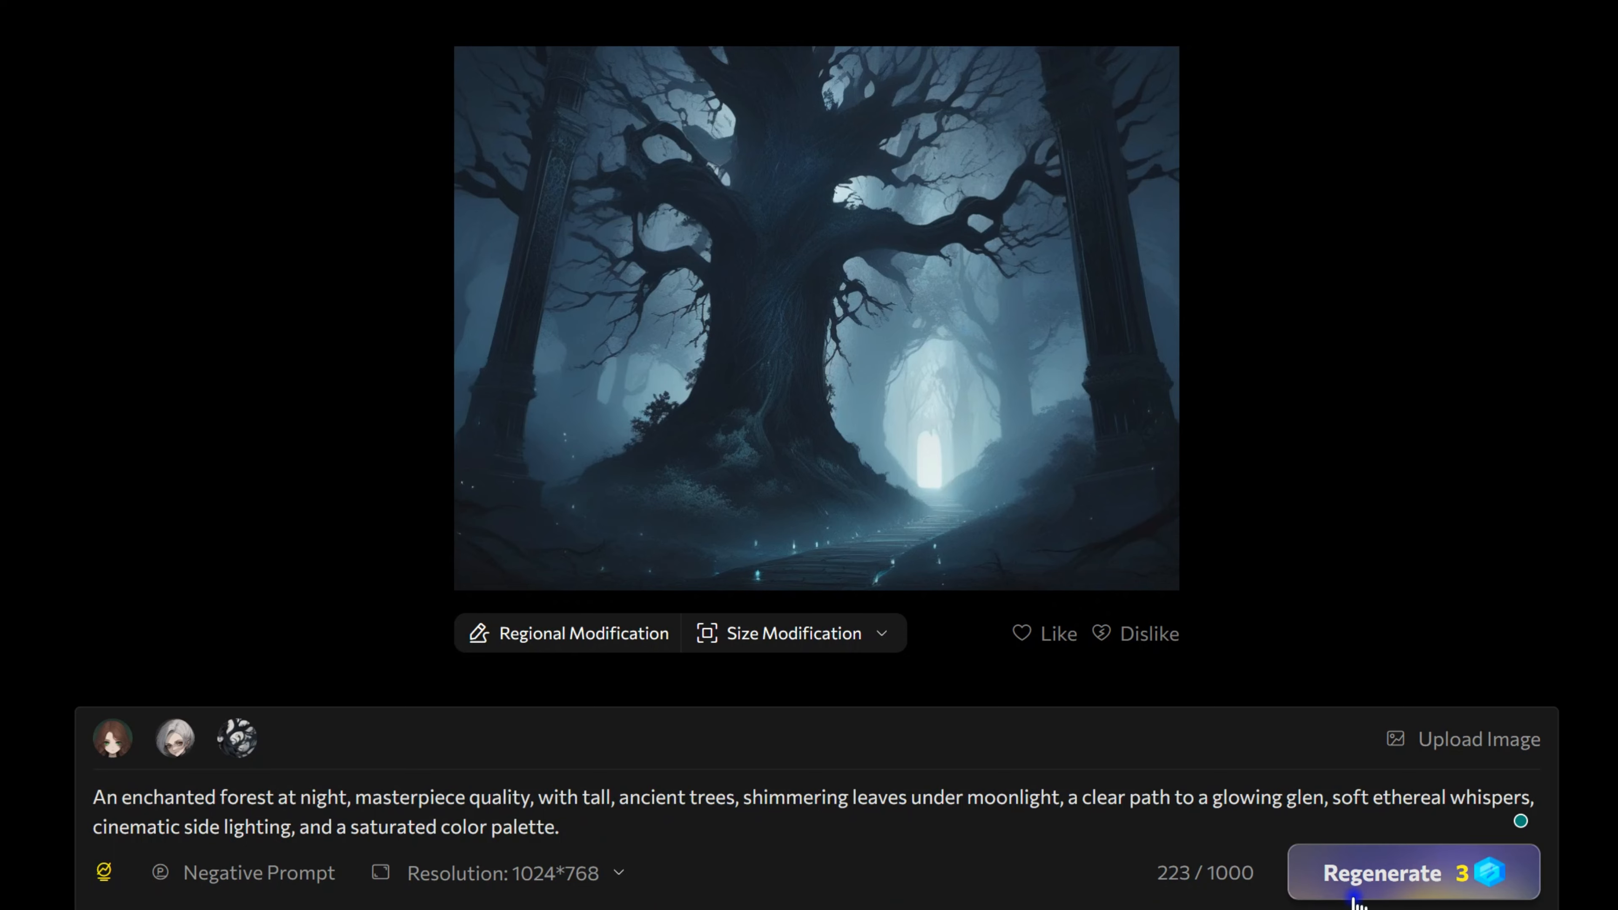
click(1358, 882)
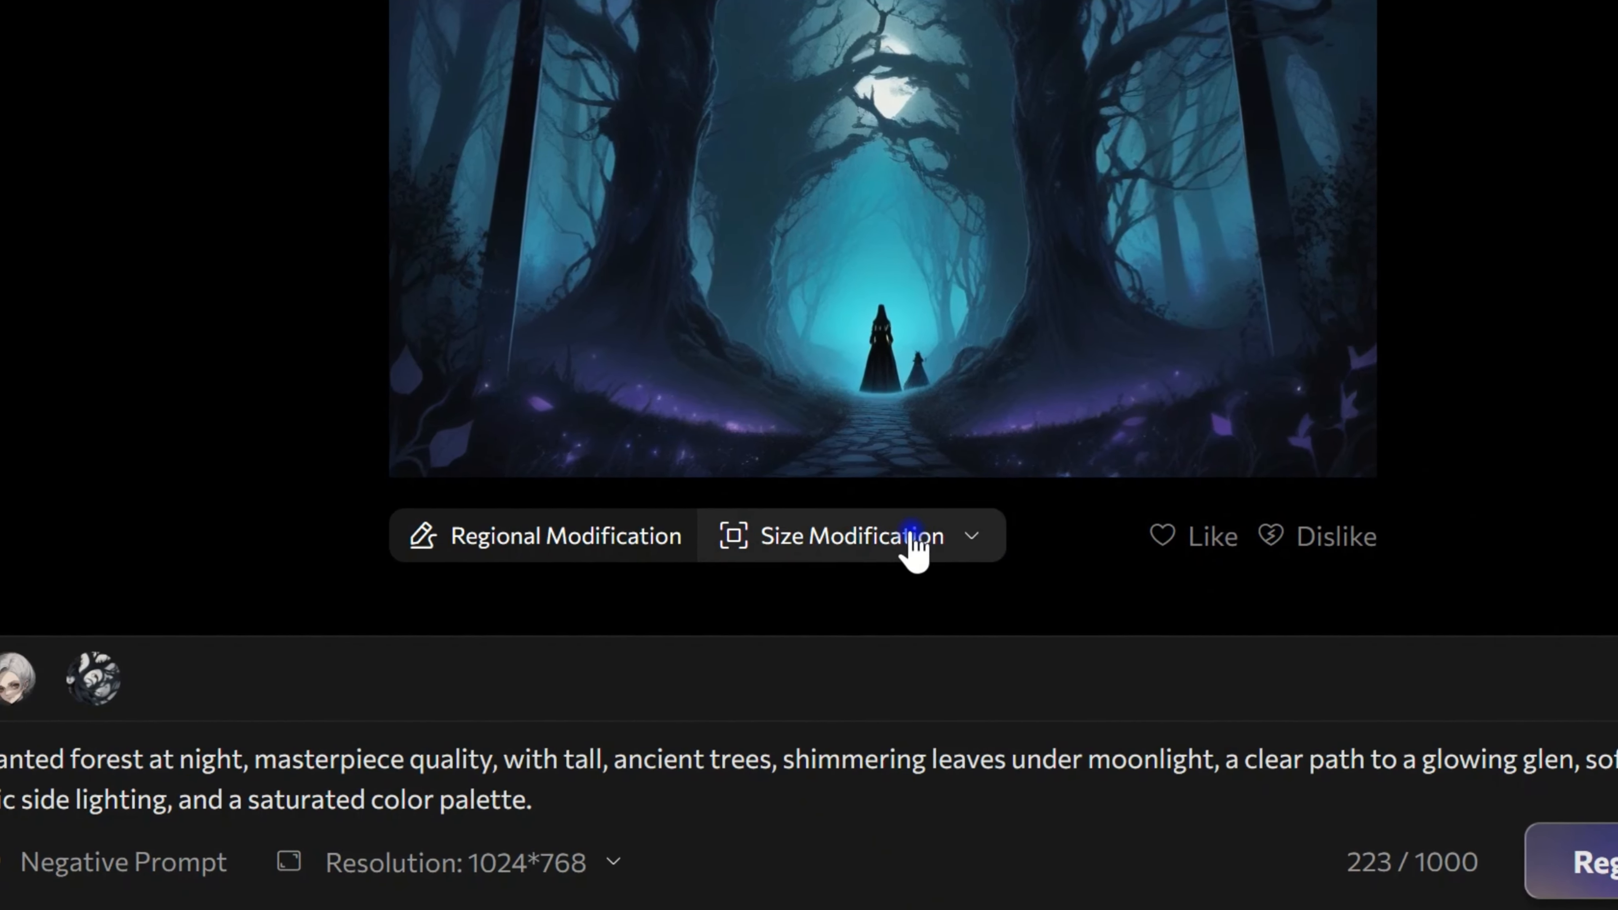
Step: Use Regional Modification to replace the two silhouetted figures on the path with empty space, and save the panel
click(623, 539)
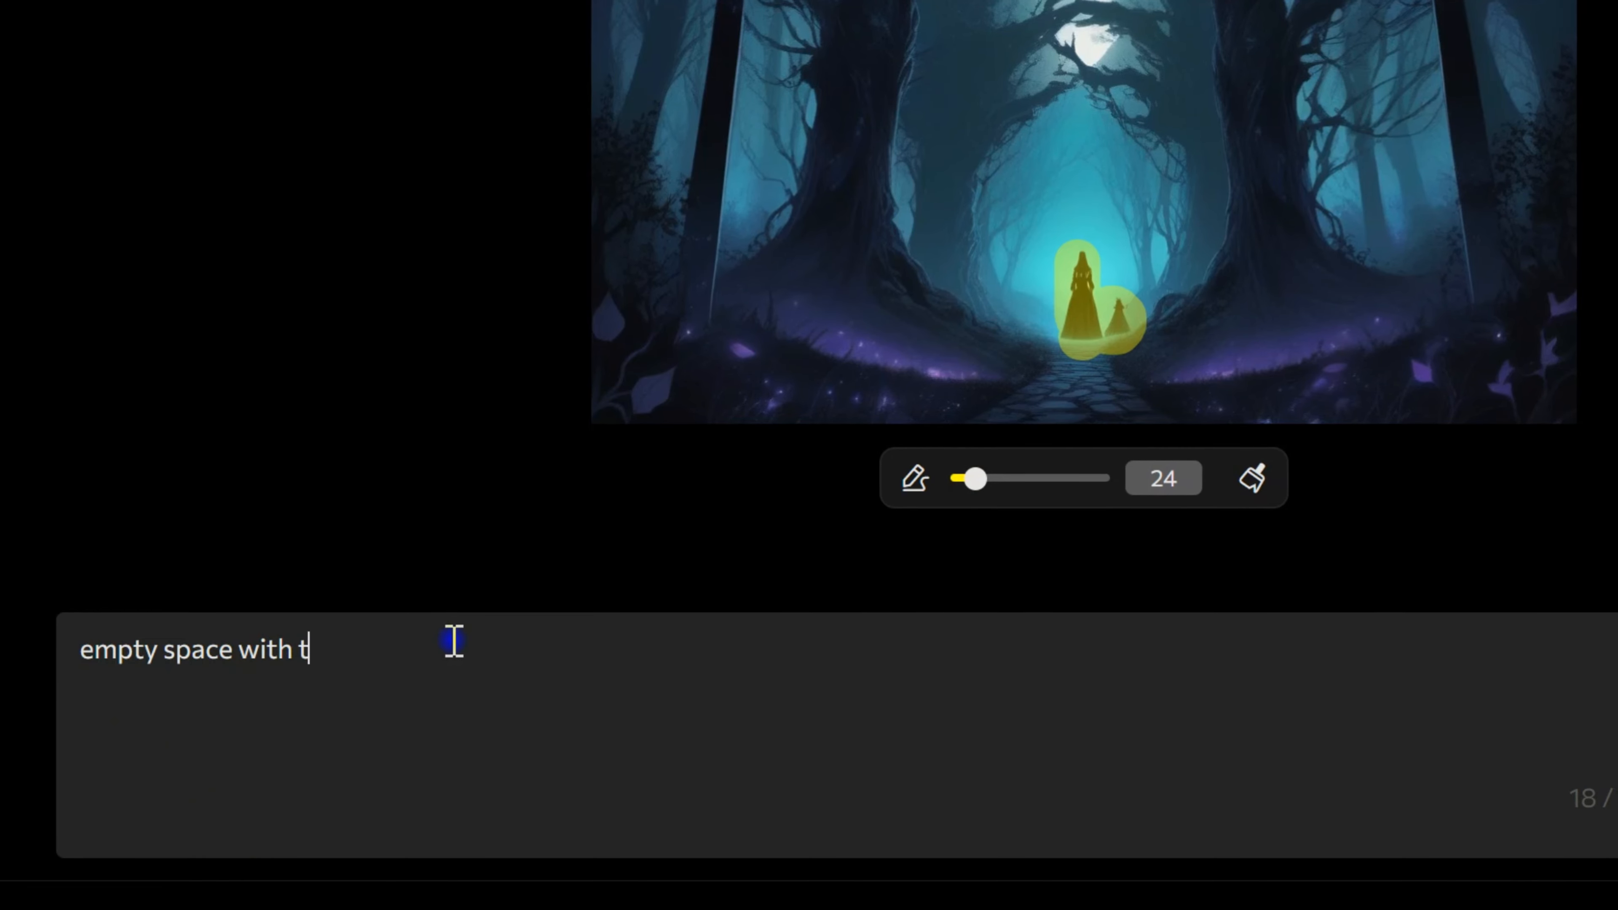
text(ght)
click(1357, 860)
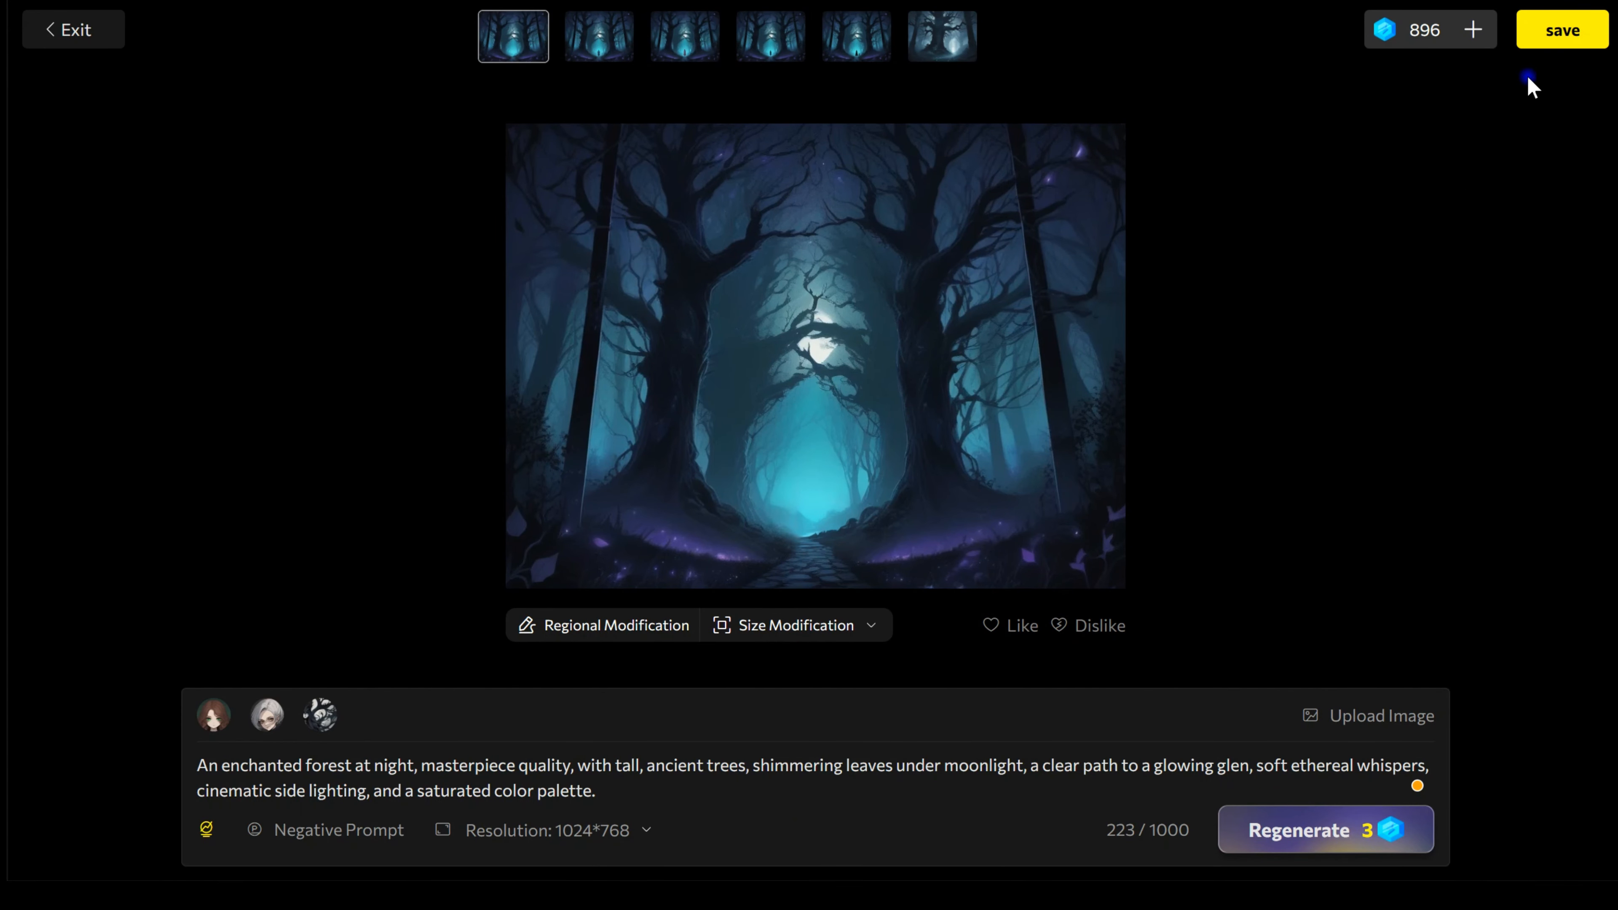
click(1555, 39)
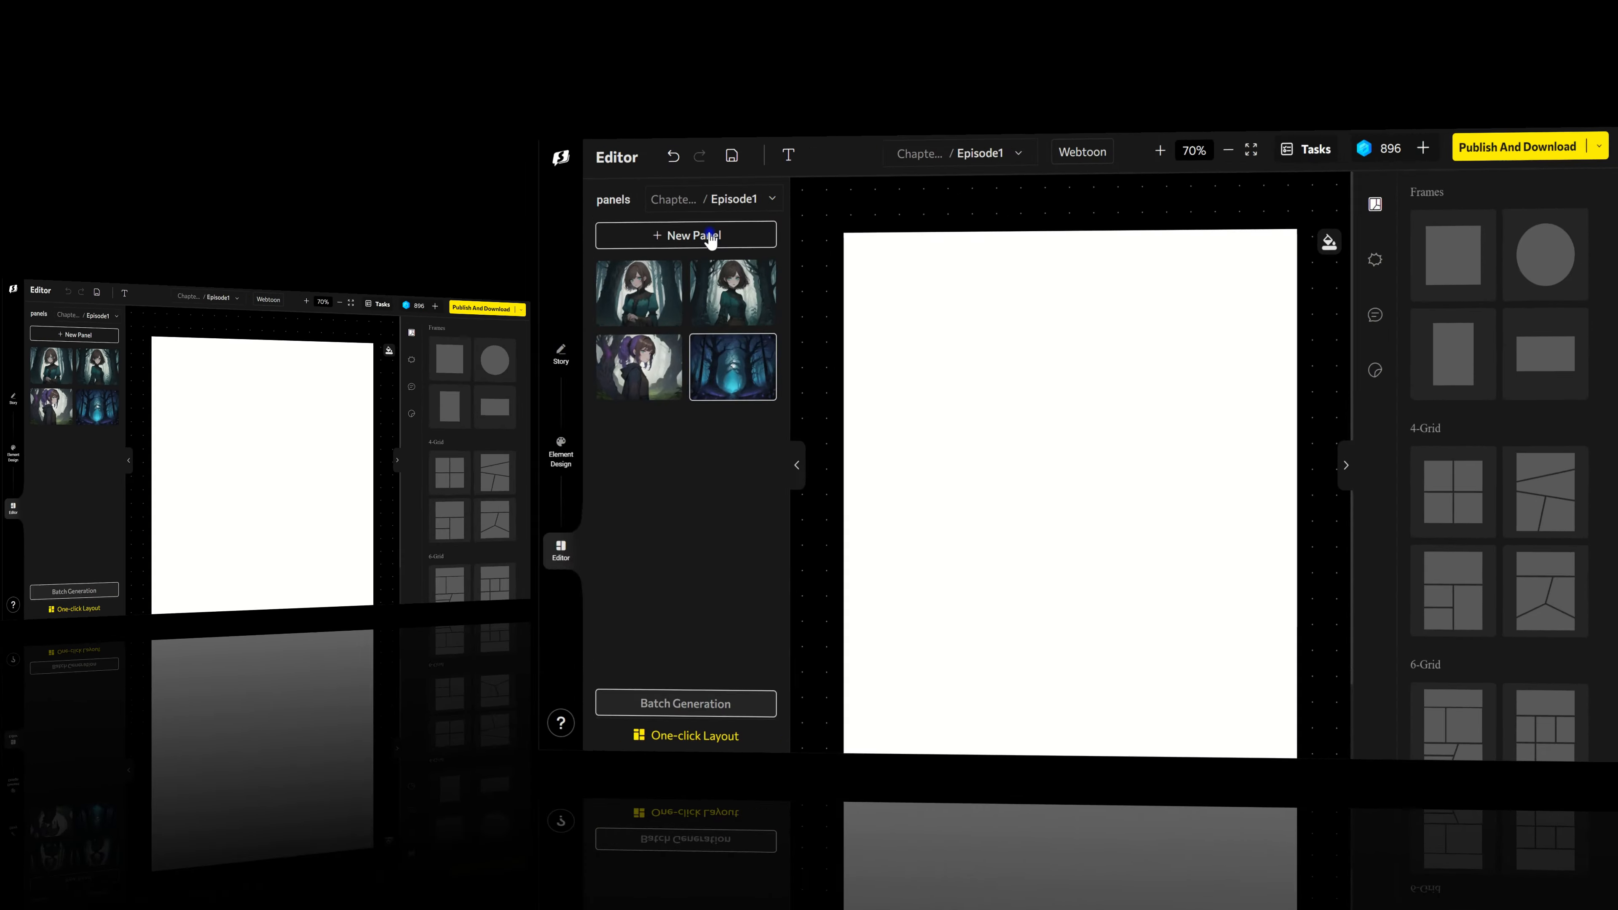
Step: Add a new panel, describe Lila stepping cautiously on the forest path to the Tree of Wisdom, include the Lila character, and generate the image
click(709, 235)
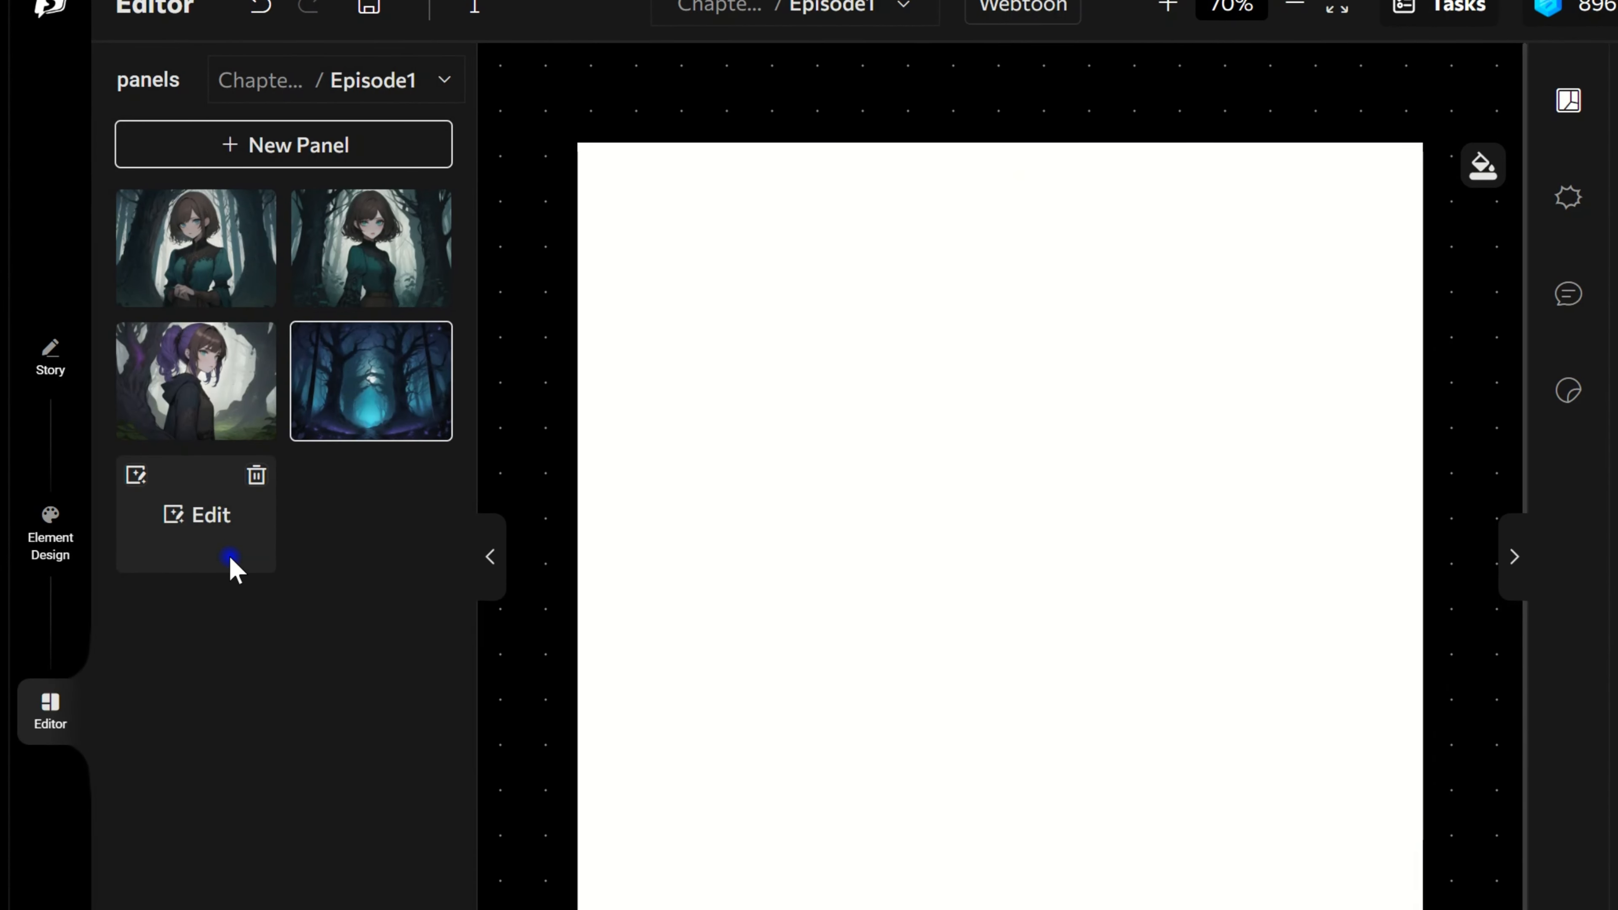
click(231, 562)
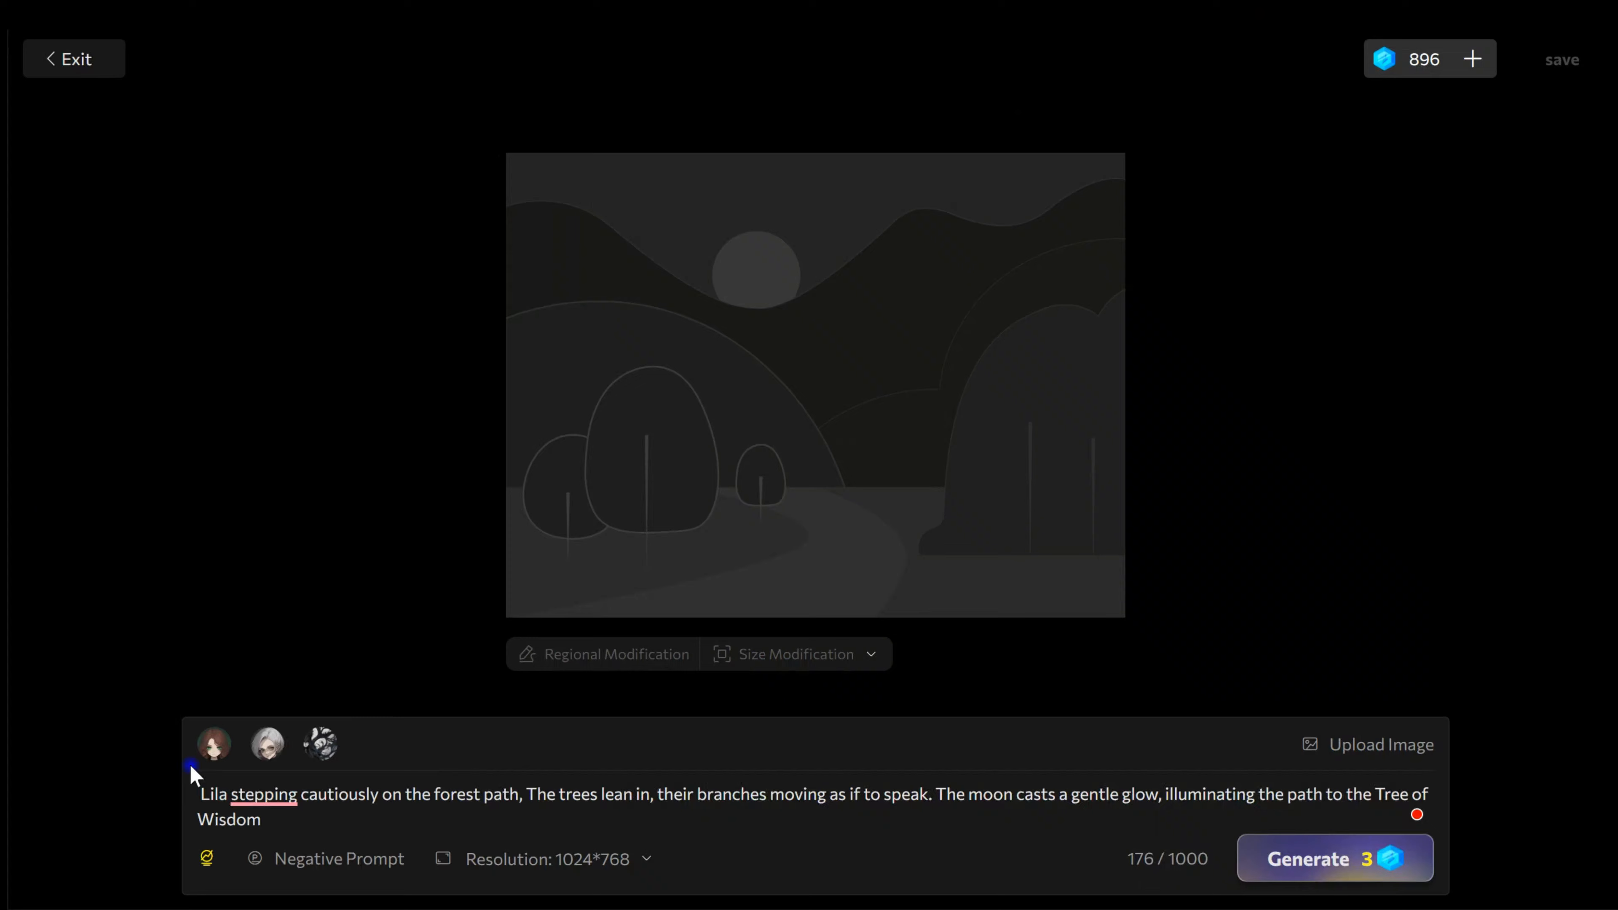
click(223, 761)
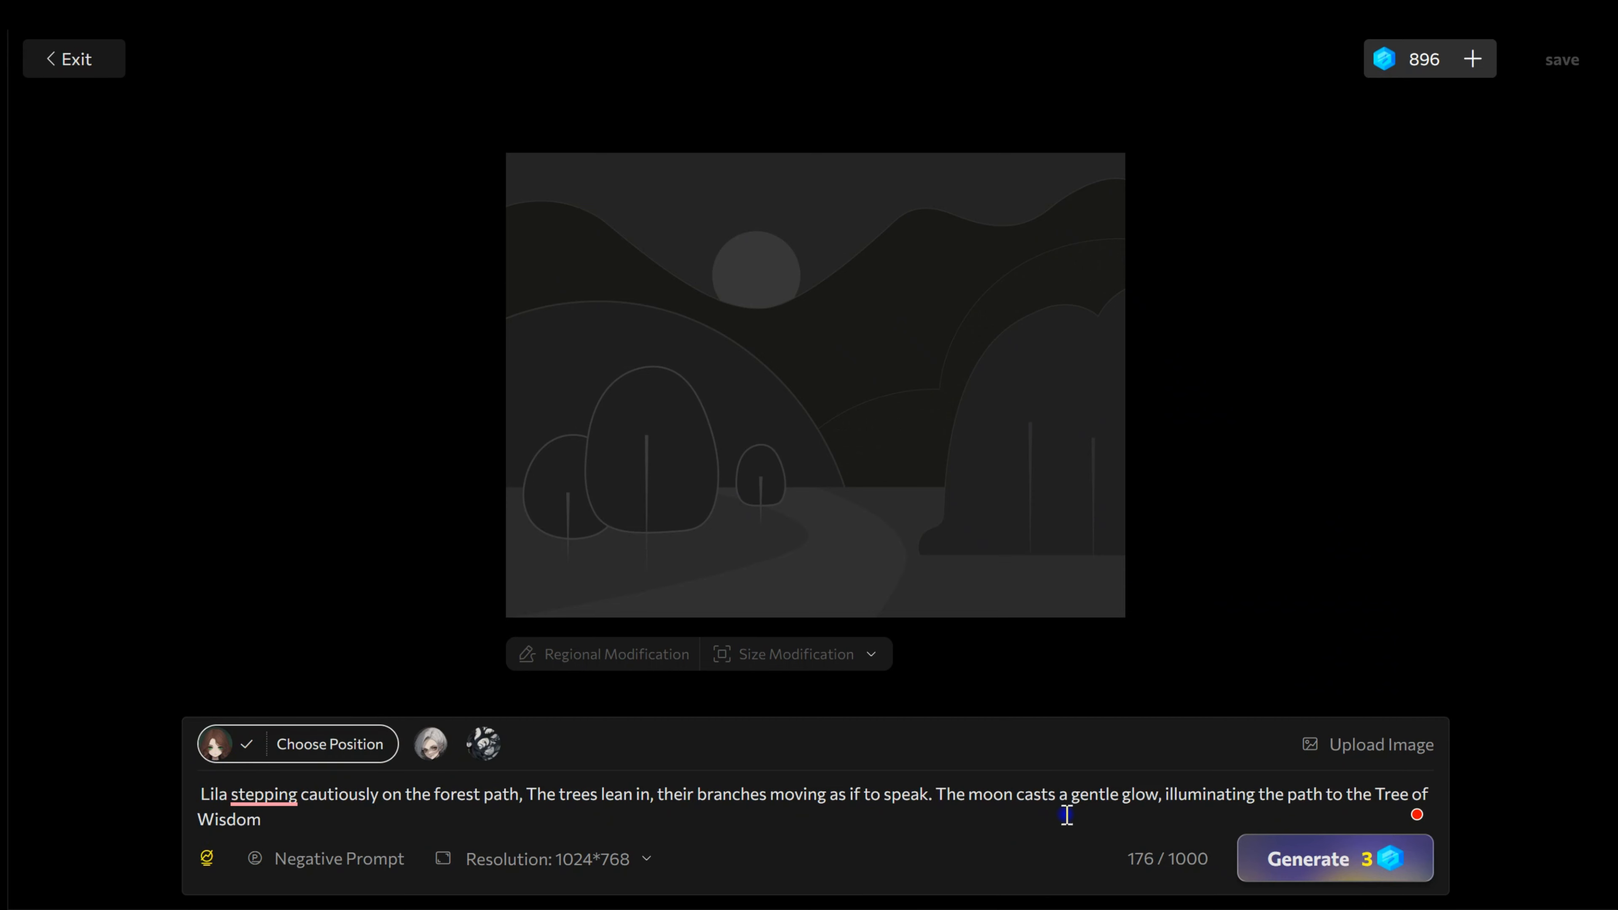
click(1306, 877)
Step: Choose a position for Lila in the scene and move her position box lower on the picture's left side
click(314, 752)
mouse_move(434, 739)
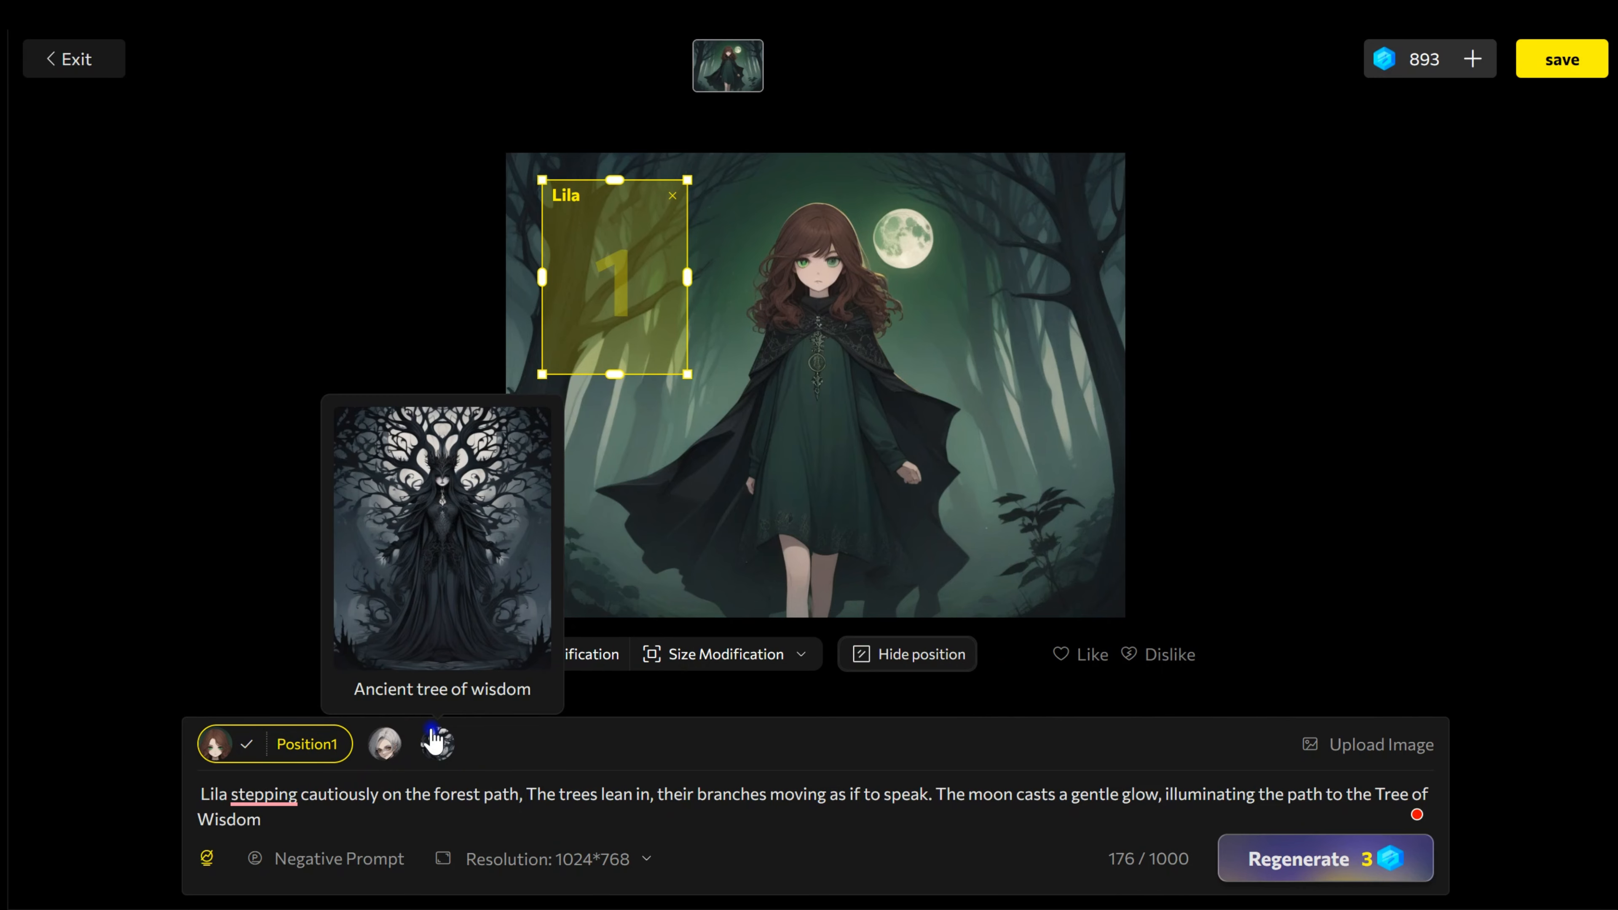
drag(602, 290, 604, 370)
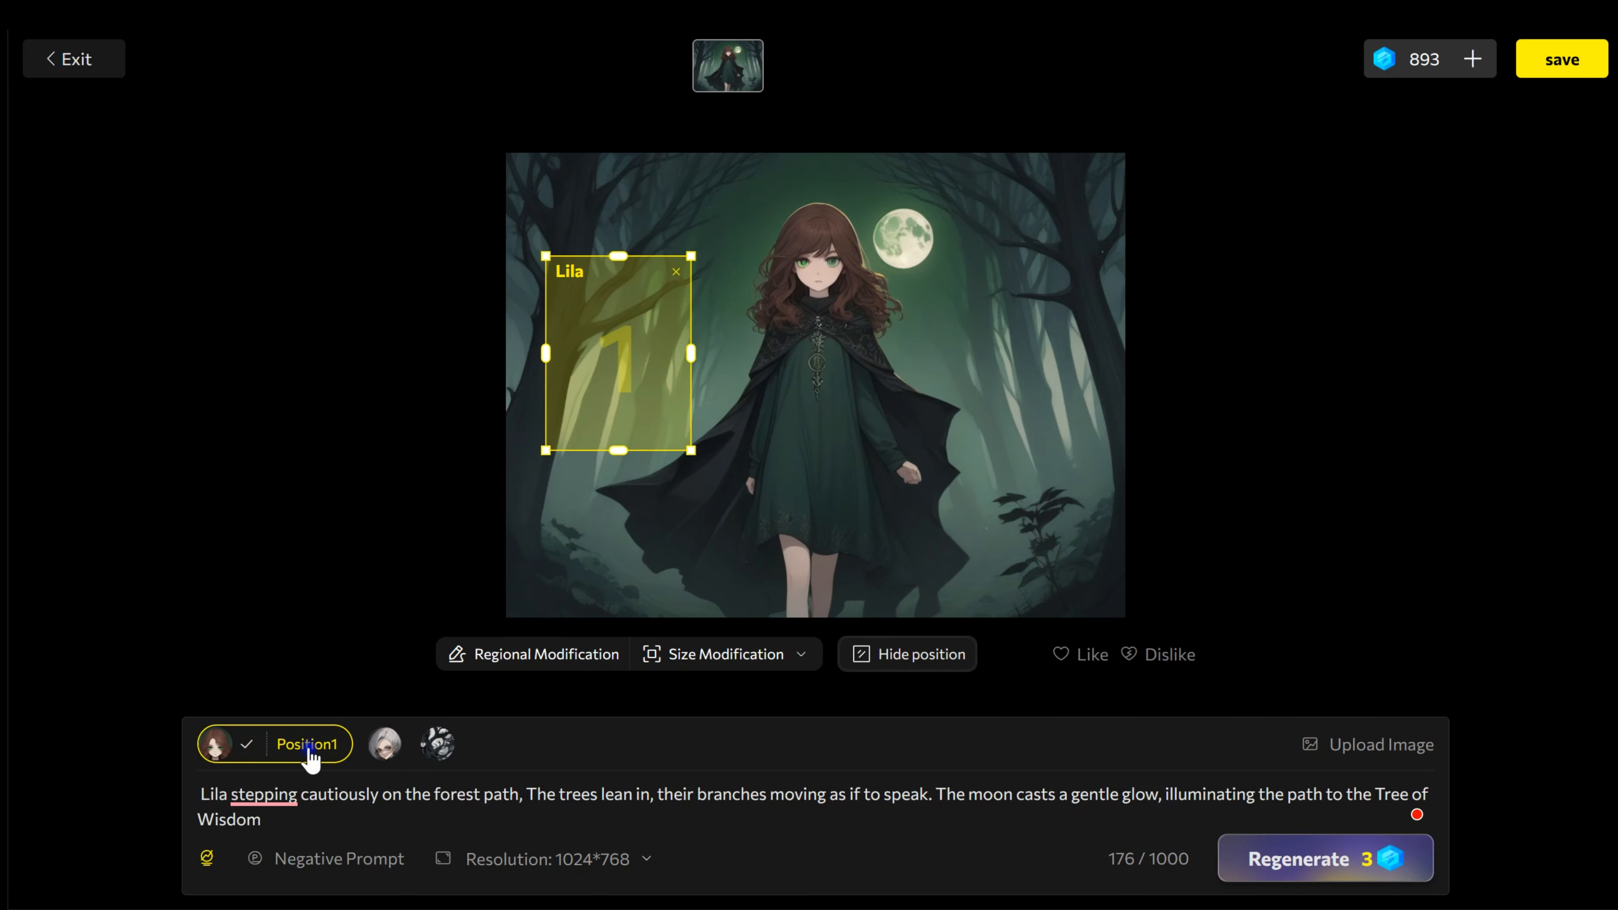
click(255, 745)
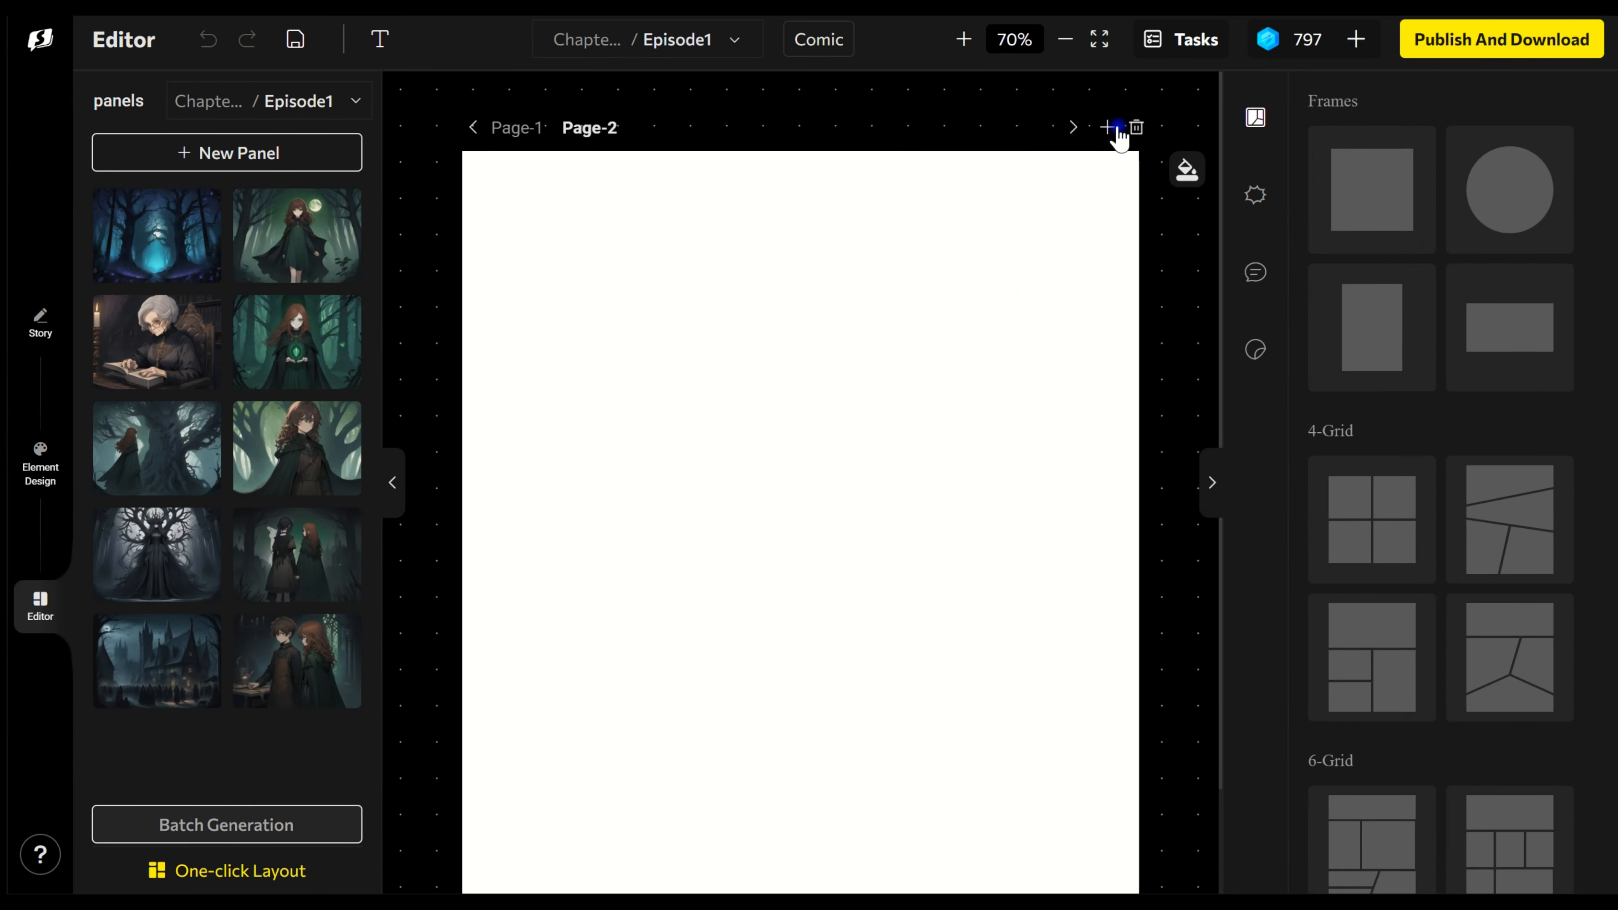
Step: Add pages up to Page-4 and place the picture of Lila walking under the full moon across the upper part of Page-2
click(1114, 128)
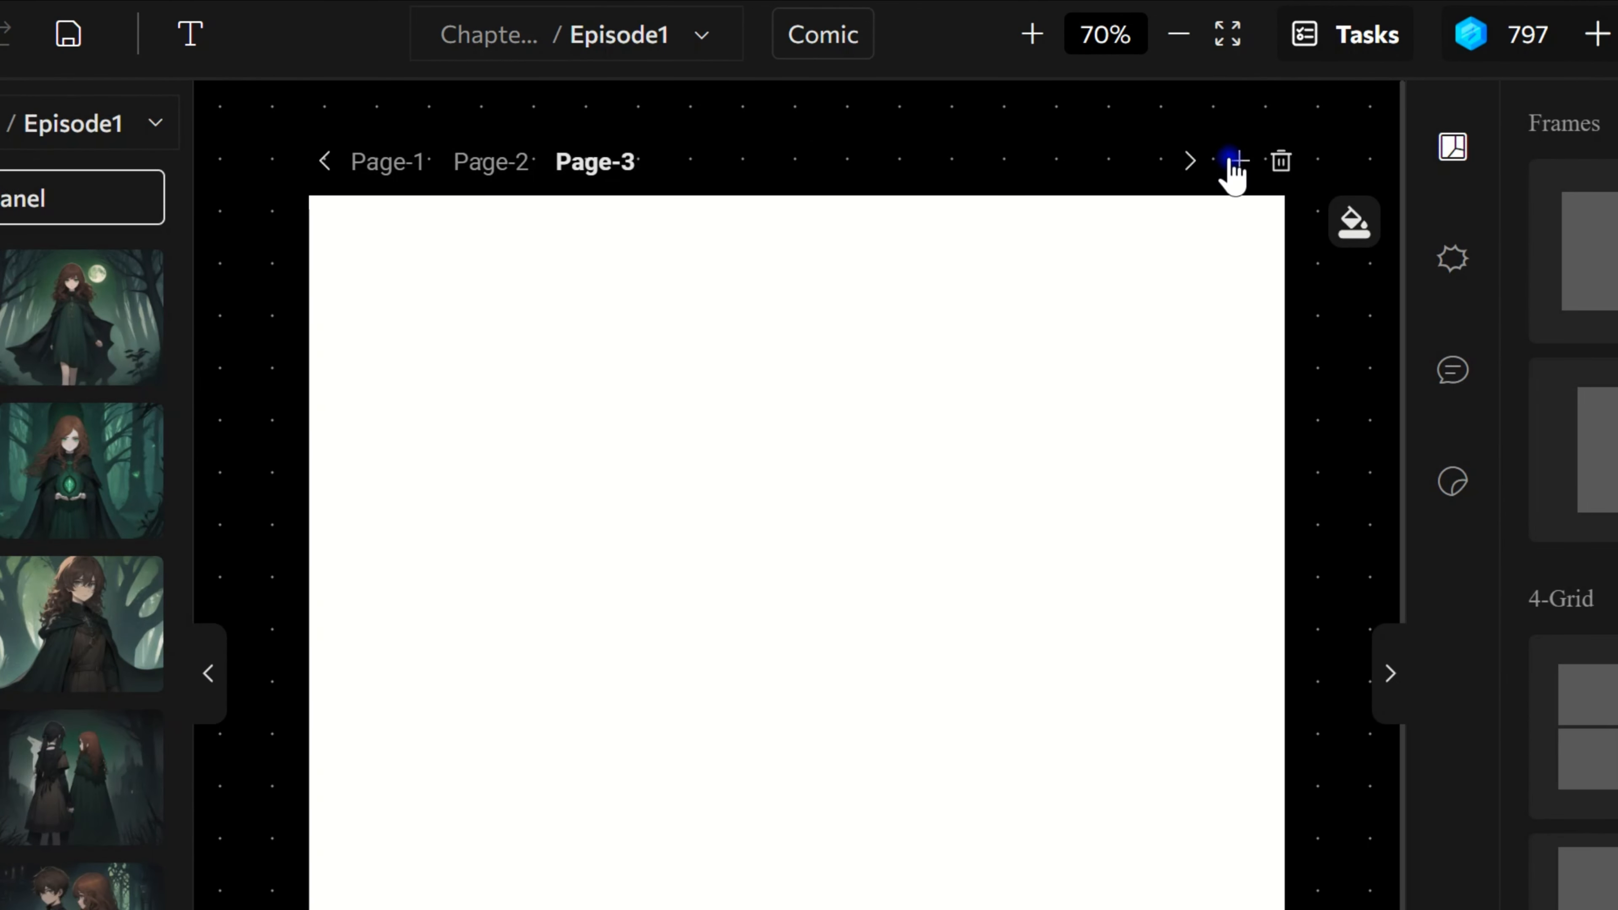
click(1235, 161)
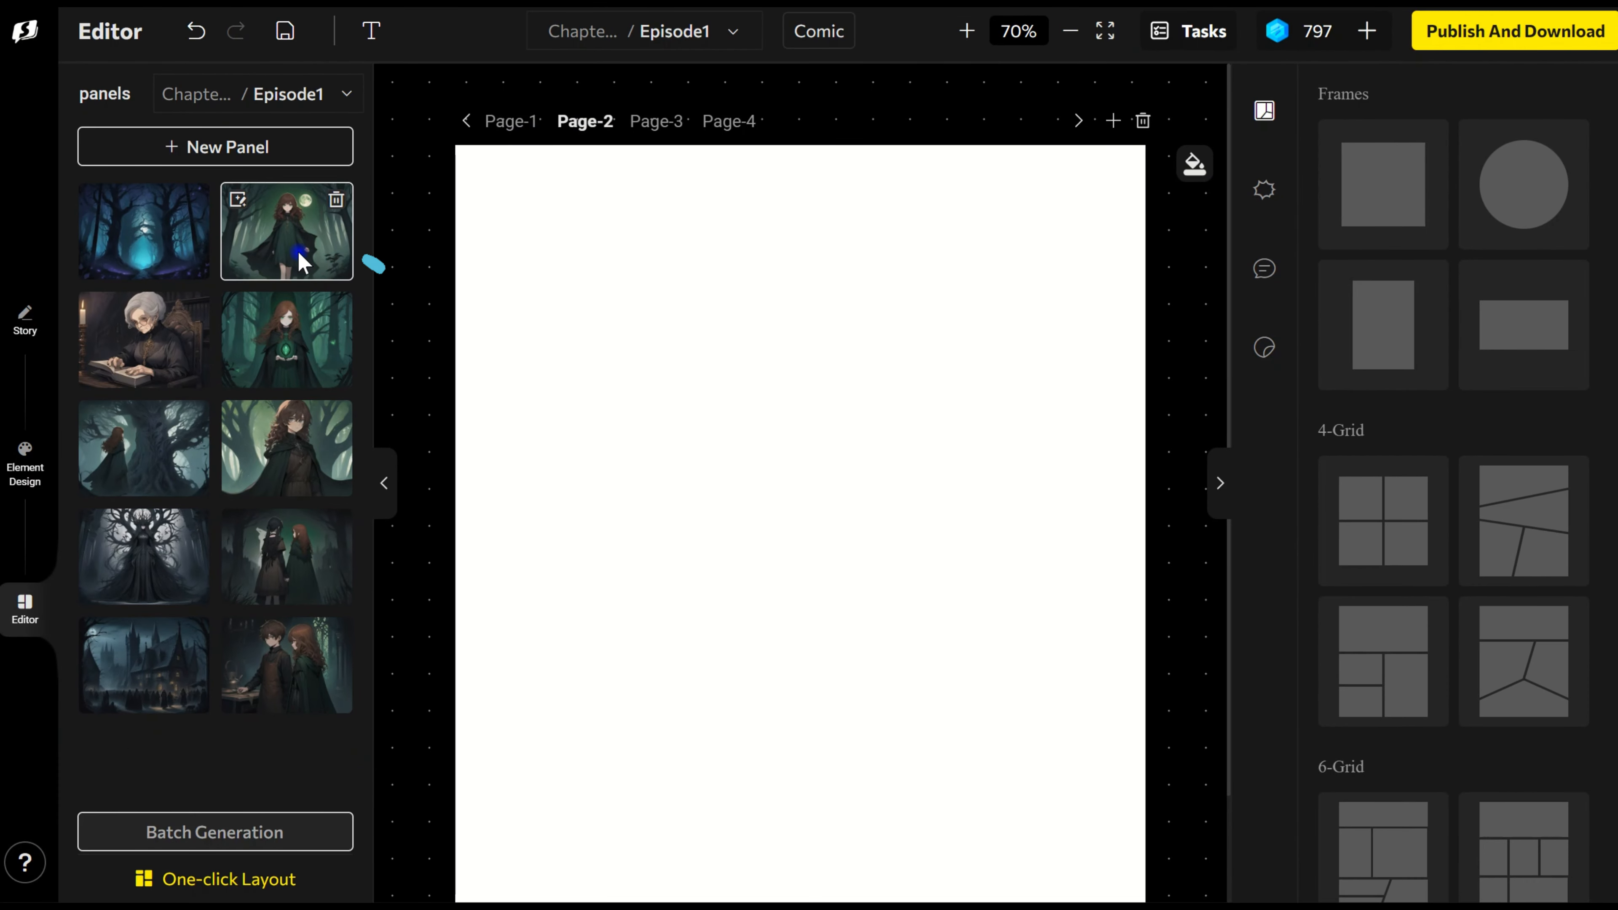
click(300, 261)
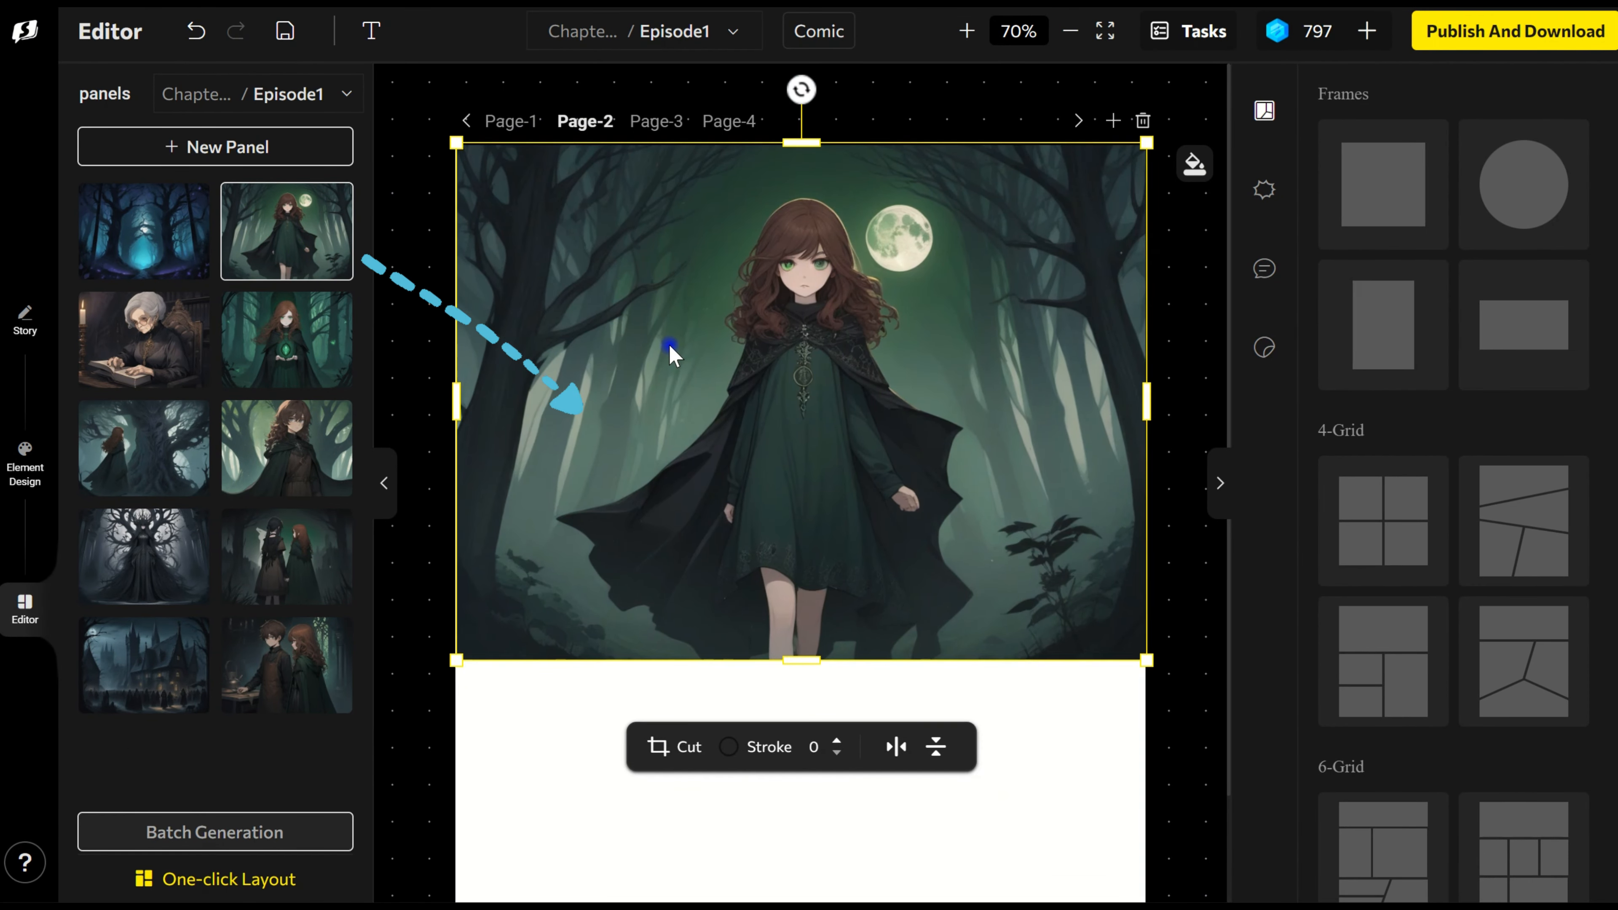
Step: Place the curly-haired cloaked figure's picture on Page-2, scale it down, and fit it directly below Lila's picture at the page's left edge
click(279, 460)
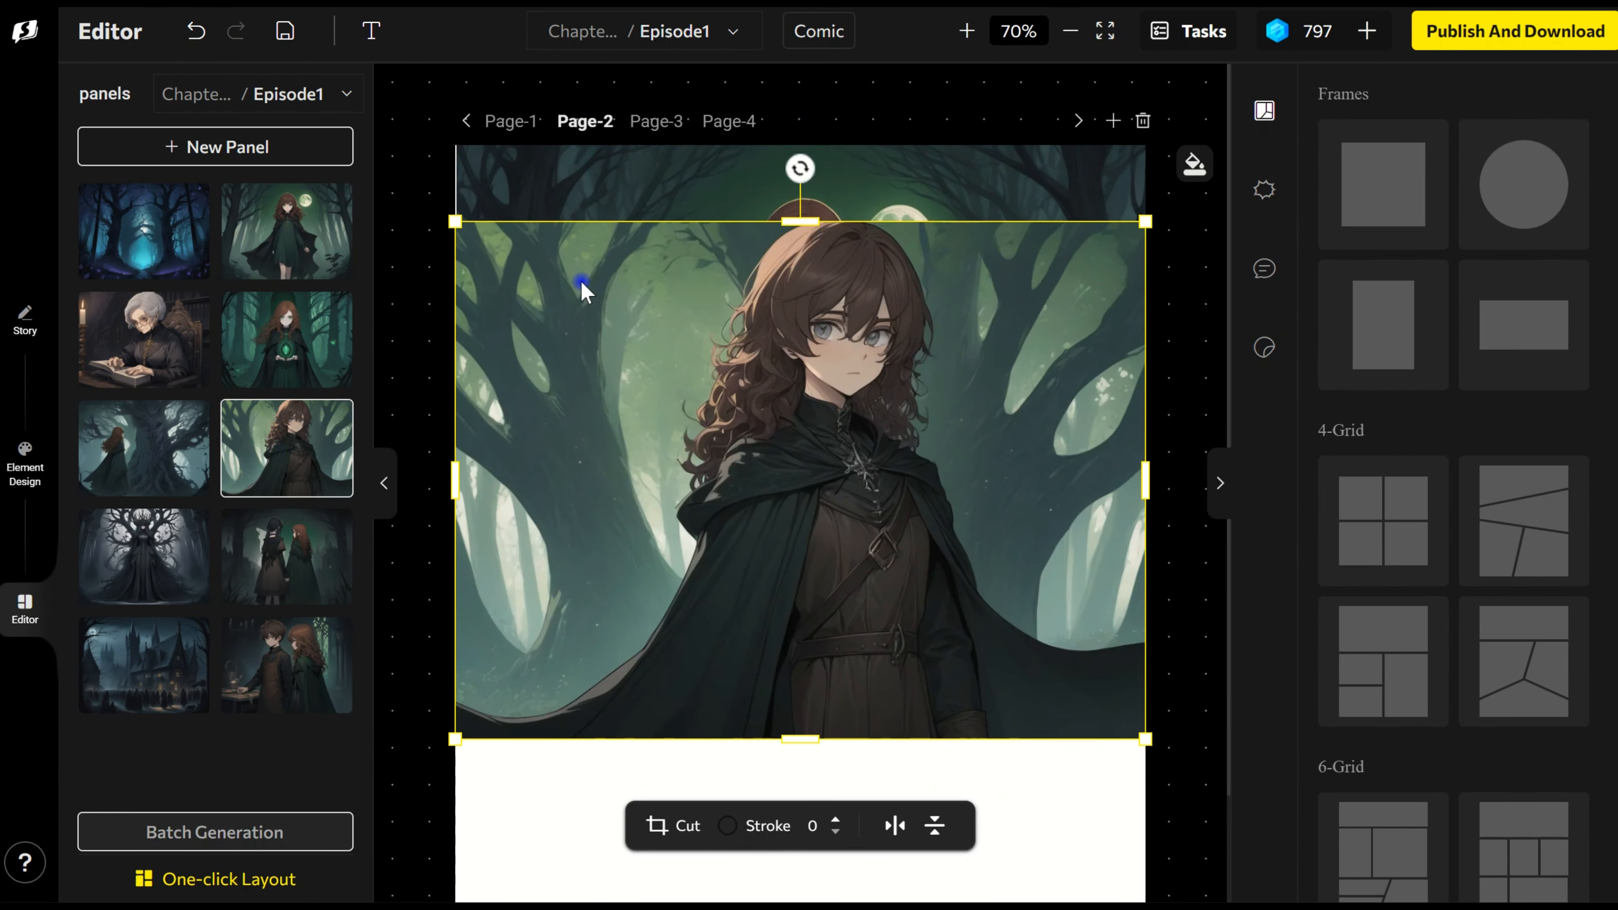
drag(456, 225, 830, 469)
drag(1048, 644, 691, 803)
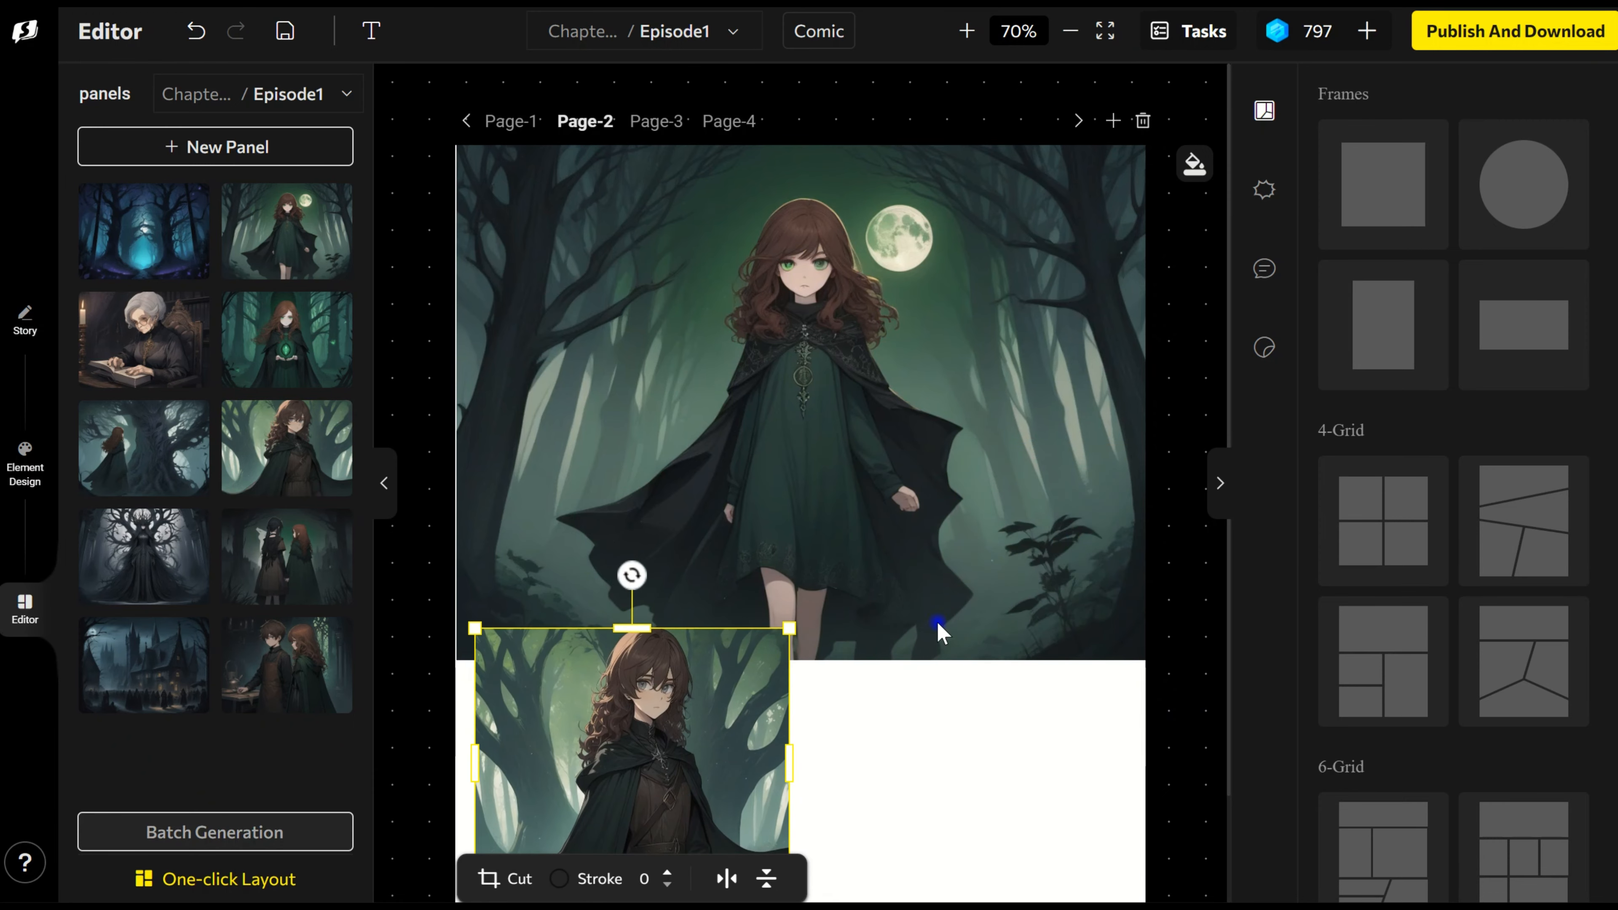
scroll(937, 628, down, 2)
drag(638, 636, 626, 735)
drag(777, 602, 832, 533)
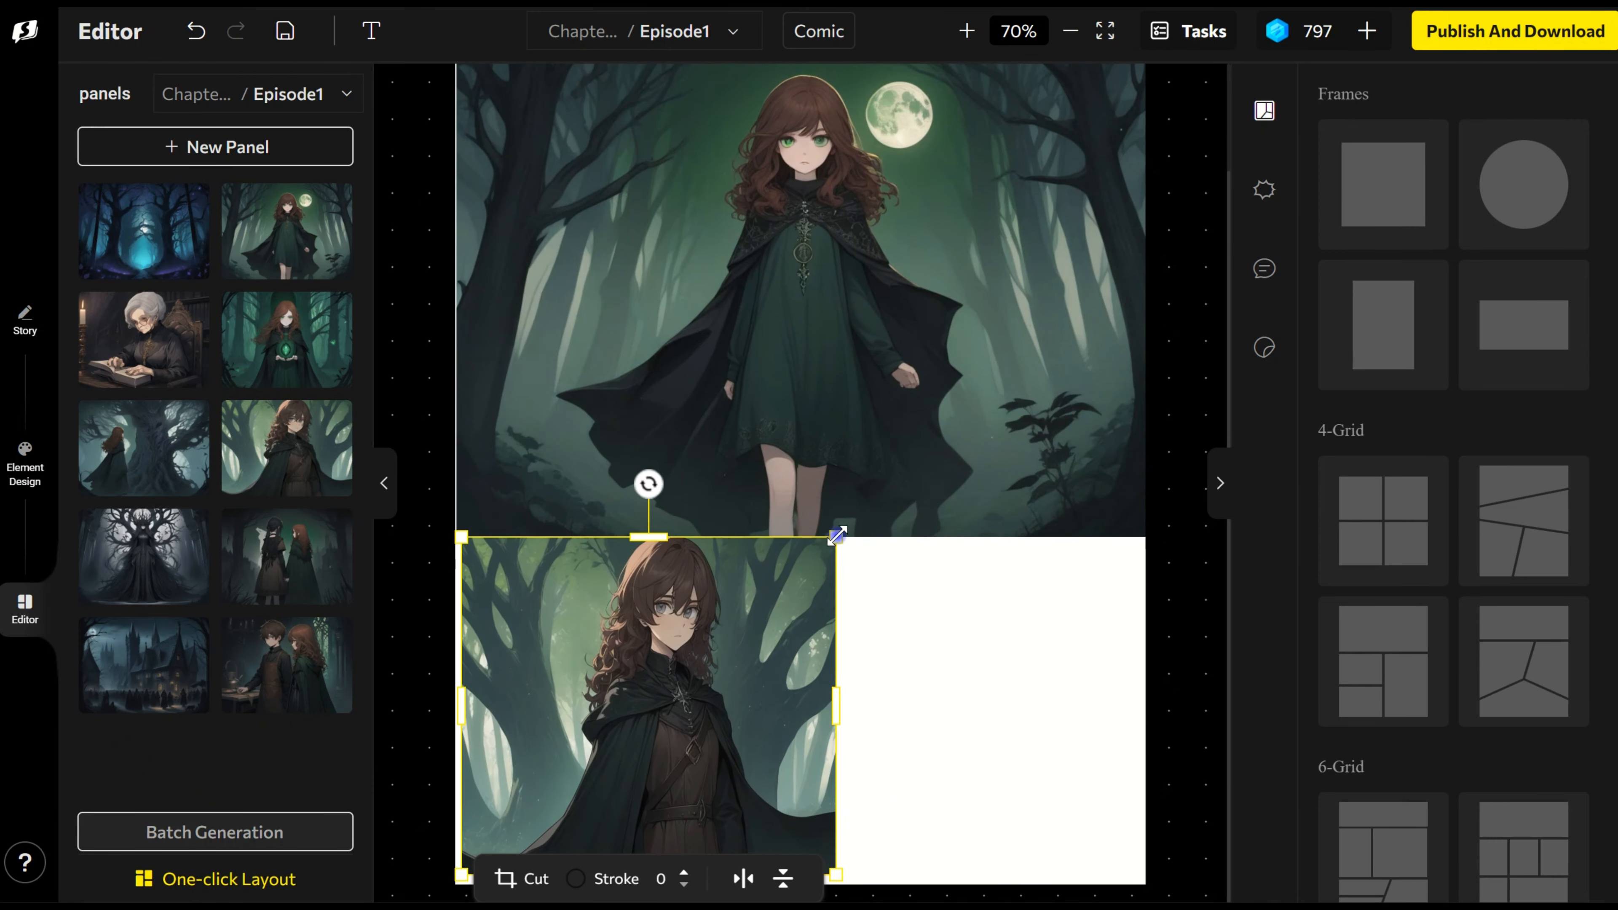
click(854, 763)
click(770, 766)
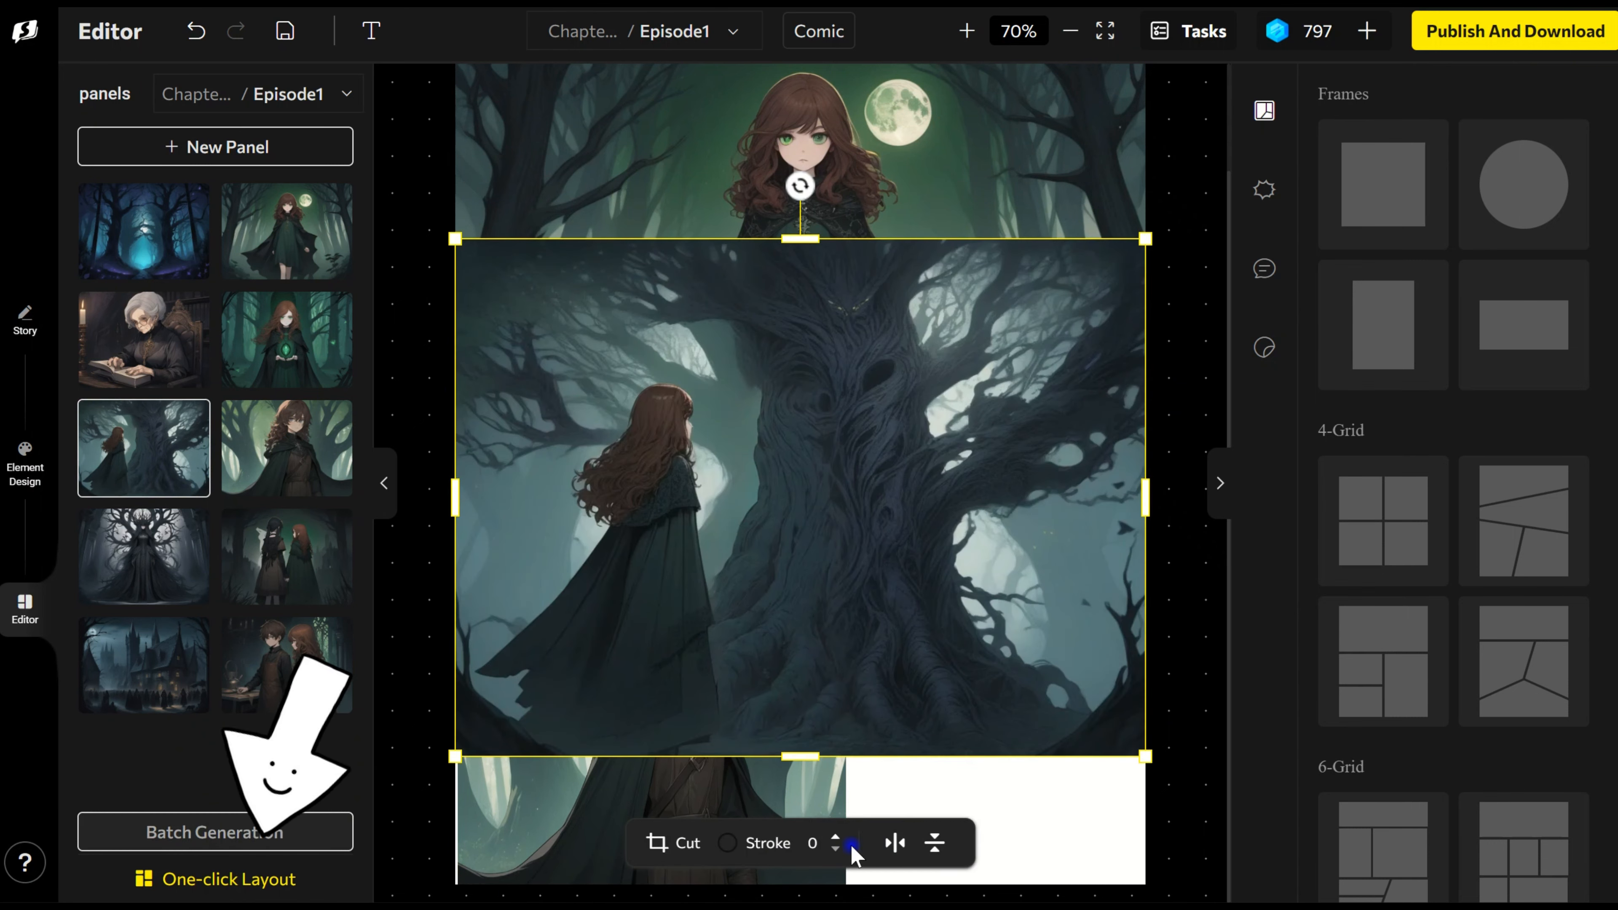
Step: Add the picture of Lila facing the ancient tree to Page-2, scaled down and moved into the page's lower right corner
drag(457, 241, 569, 307)
drag(846, 551, 874, 687)
Step: Shrink the cloaked figure's picture into a small inset at the page's left side and set its stroke width to 8
click(546, 619)
drag(860, 885, 639, 759)
drag(552, 702, 529, 702)
drag(616, 758, 682, 739)
drag(916, 671, 888, 670)
drag(528, 641, 540, 588)
click(601, 771)
click(601, 771)
mouse_move(506, 655)
mouse_down()
mouse_move(535, 663)
mouse_move(527, 648)
mouse_up()
click(625, 761)
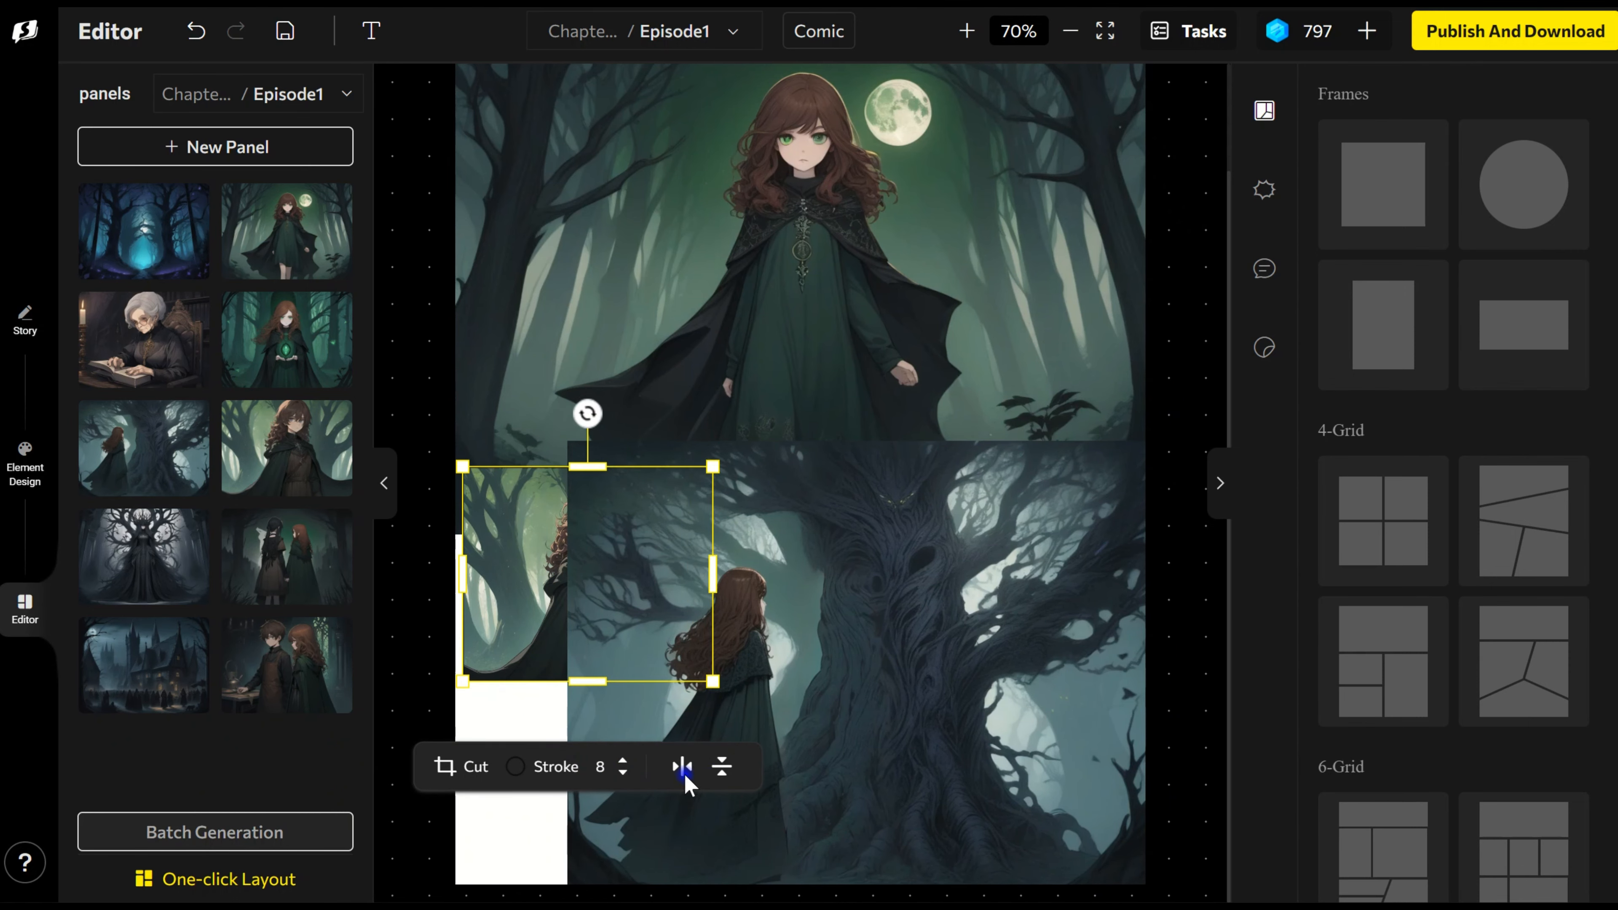
Step: Bring the cloaked figure's inset in front of the tree picture and move it up over Lila's picture
right_click(661, 657)
click(726, 886)
mouse_move(560, 559)
mouse_down()
mouse_move(560, 771)
mouse_move(595, 755)
mouse_move(599, 257)
mouse_up()
Step: Give the cloaked figure's inset a red stroke of width 12 and move it back down to the page's left edge
click(567, 461)
double_click(674, 456)
click(674, 456)
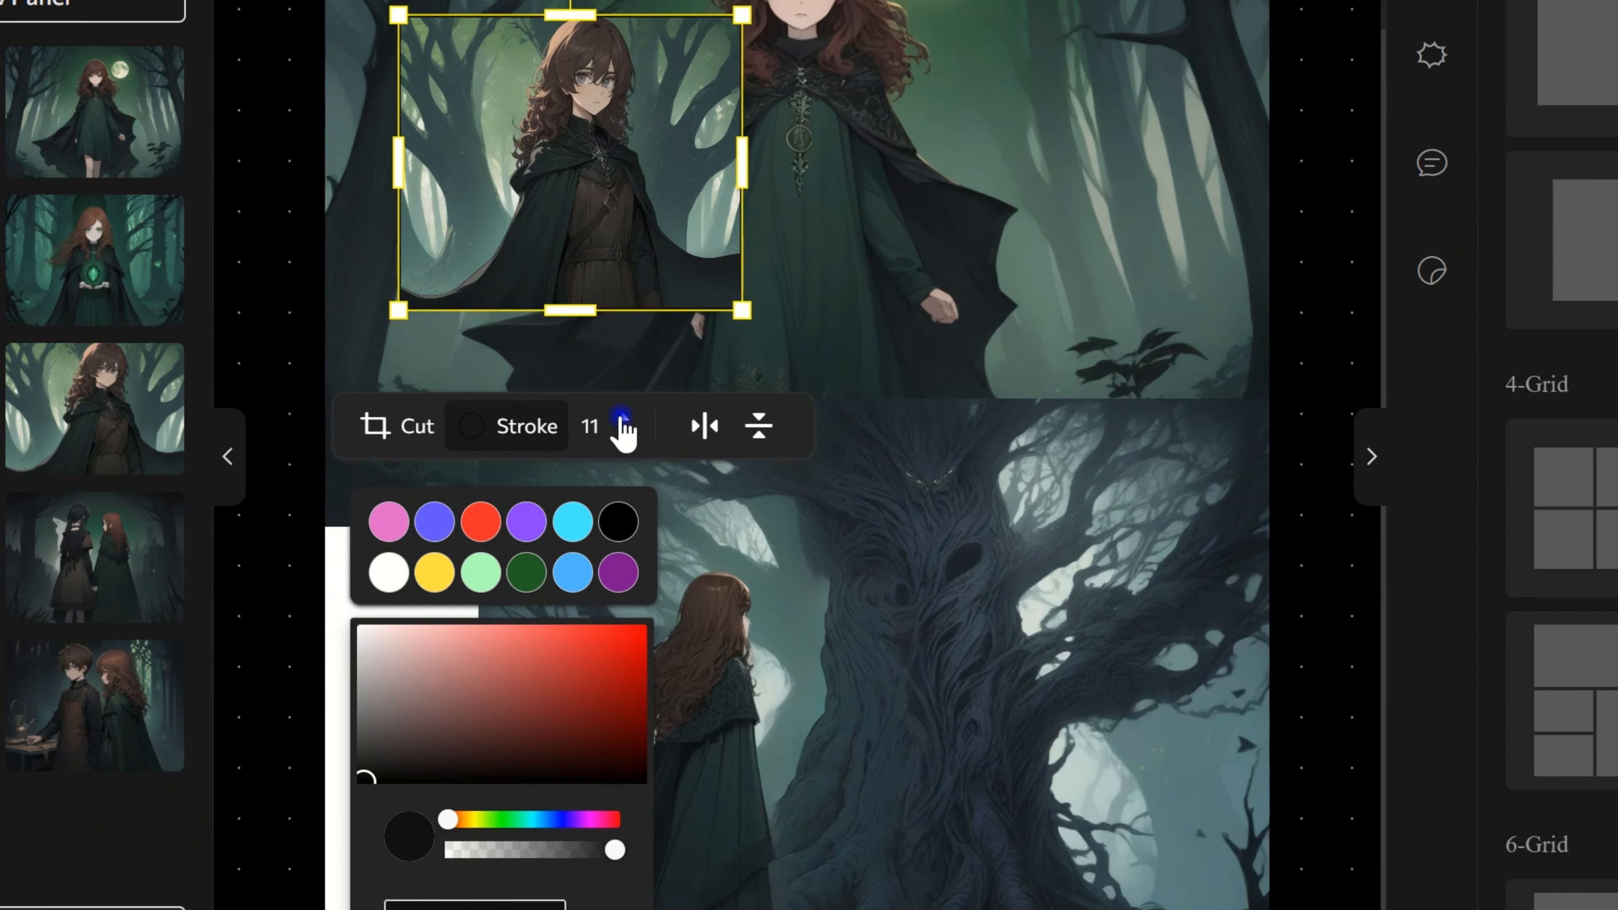
click(673, 455)
click(561, 464)
click(561, 463)
click(609, 566)
click(389, 572)
click(484, 526)
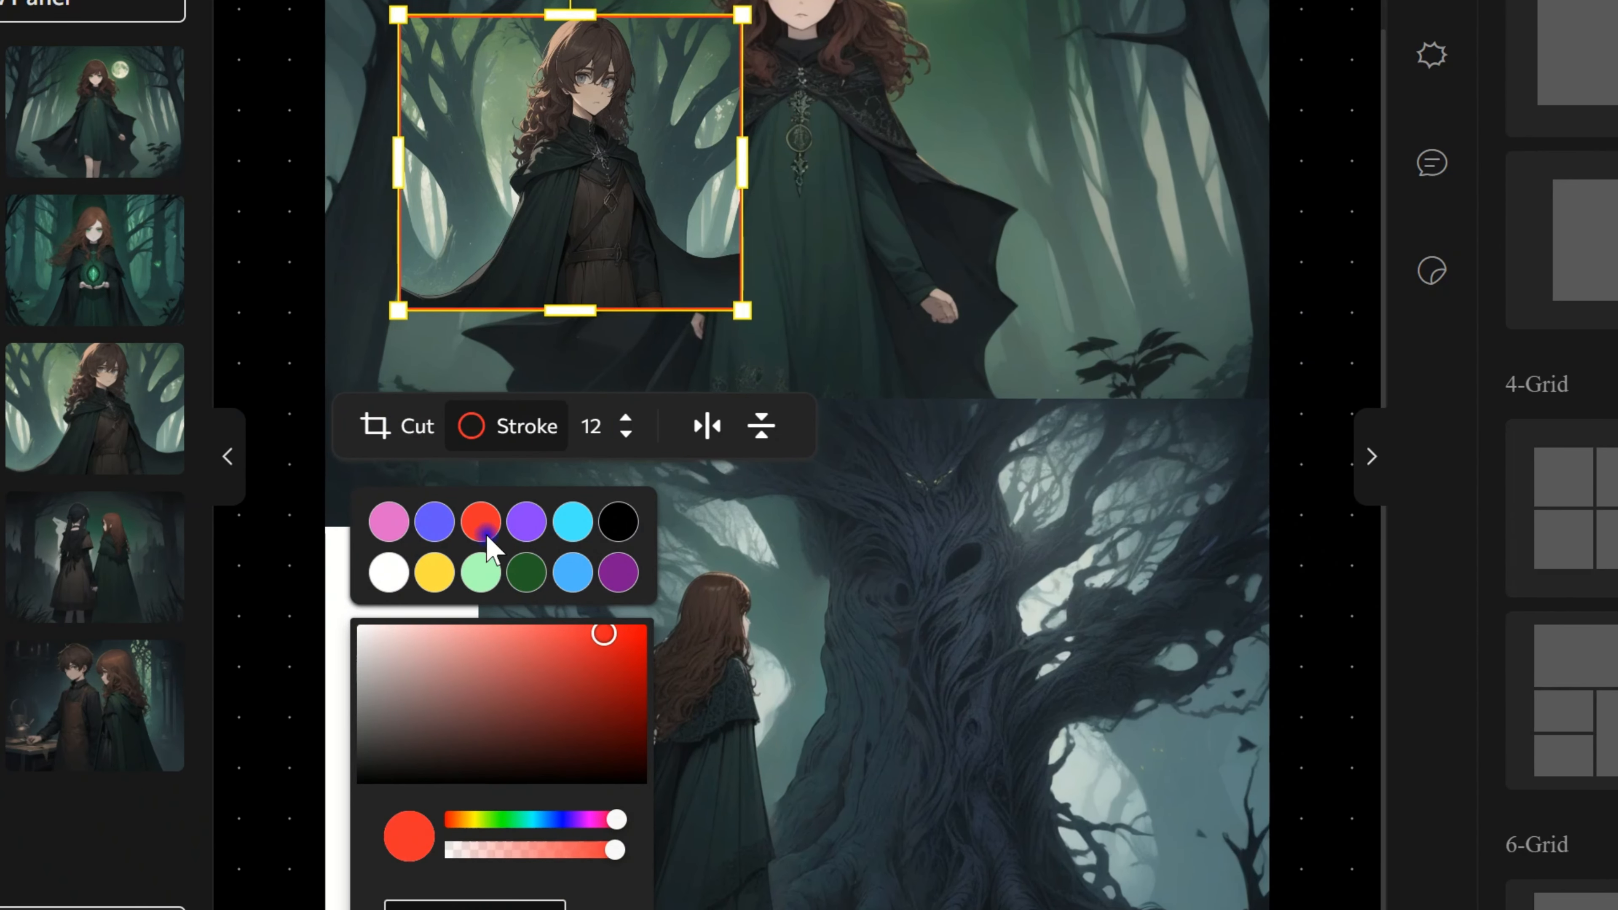
click(524, 471)
drag(599, 311, 495, 615)
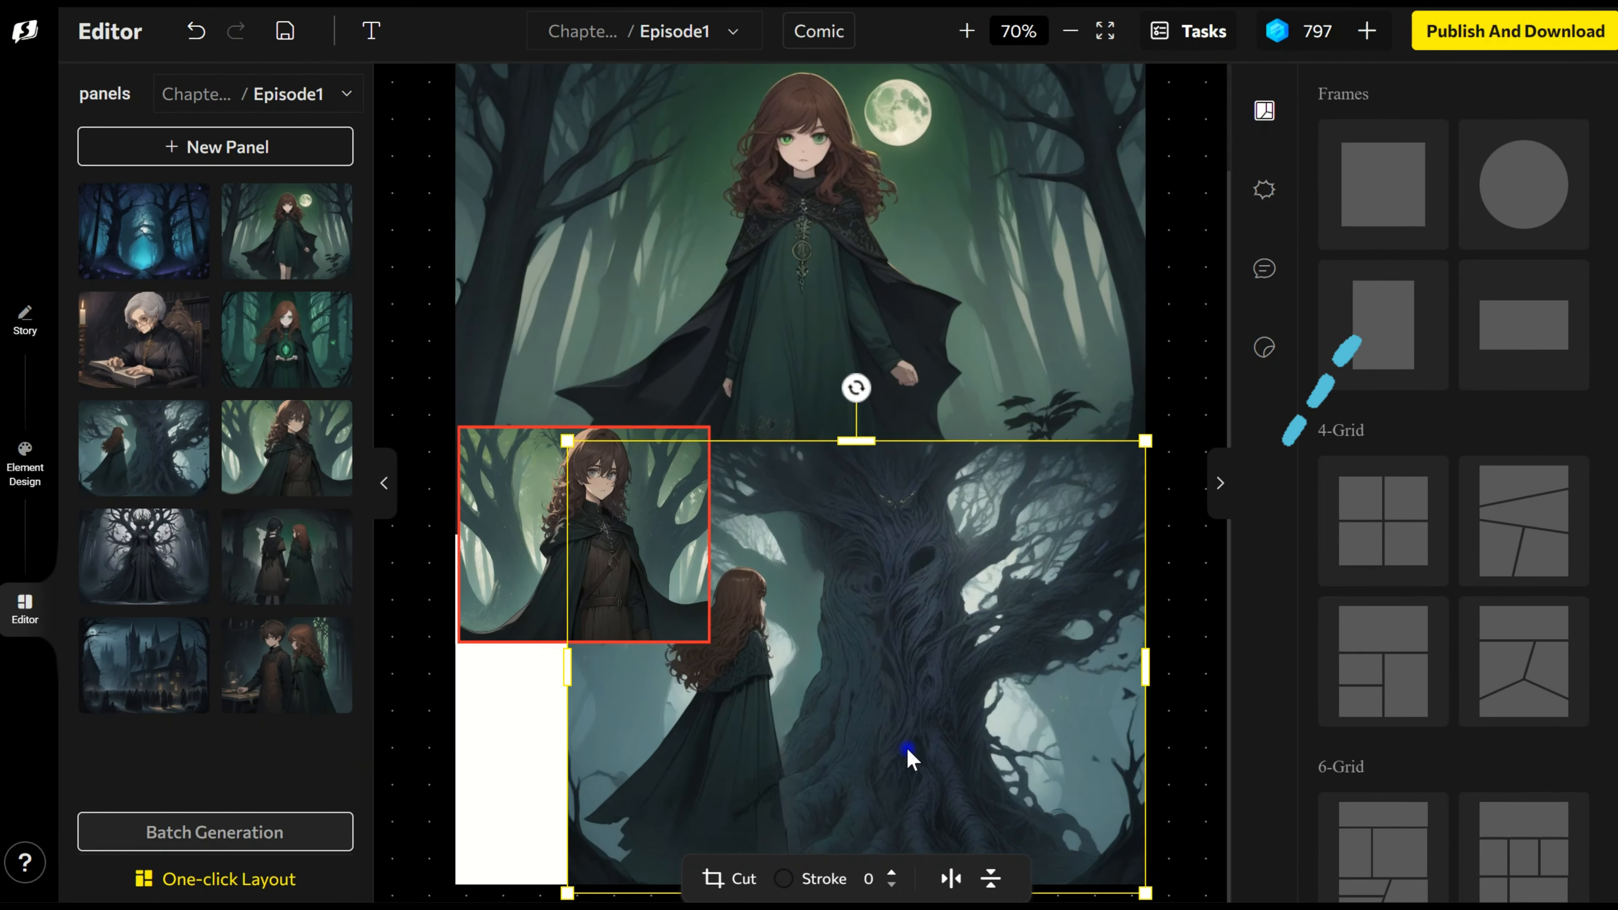
Step: Add a wide rectangular frame to the lower half of Page-2 and insert the ancient tree picture into it
drag(907, 752, 813, 391)
drag(1521, 331, 1018, 679)
drag(1105, 746, 669, 679)
drag(752, 325, 789, 694)
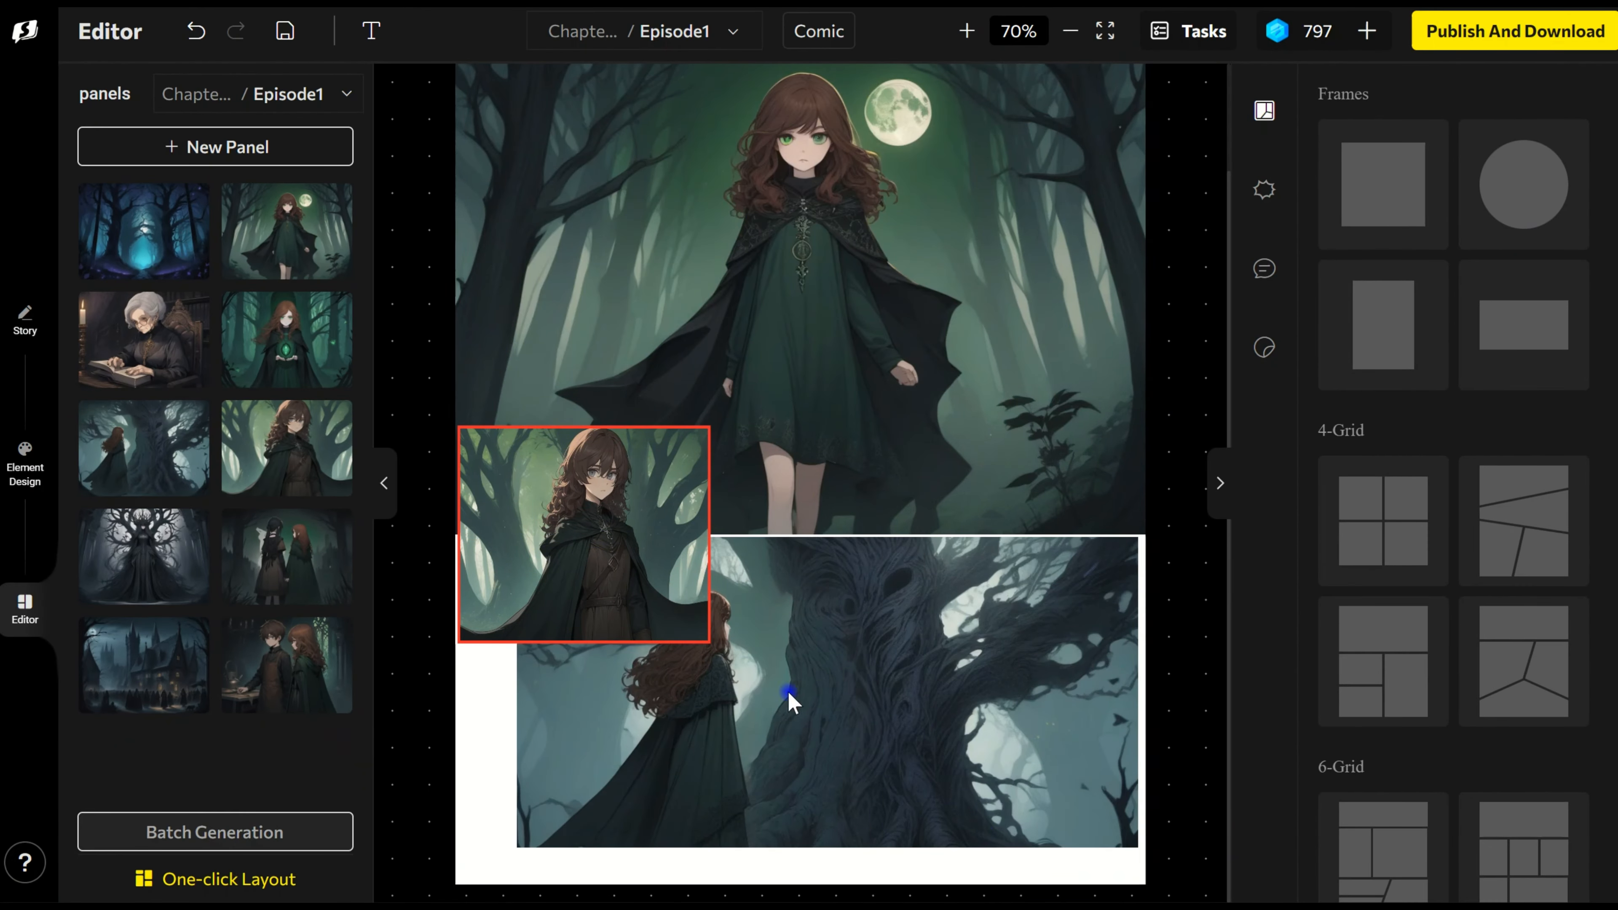
drag(1103, 838, 1103, 851)
Step: Add a circular frame, shrink it at the page's lower left, and insert the cloaked figure's picture into it
drag(567, 487, 595, 299)
drag(1548, 197, 756, 356)
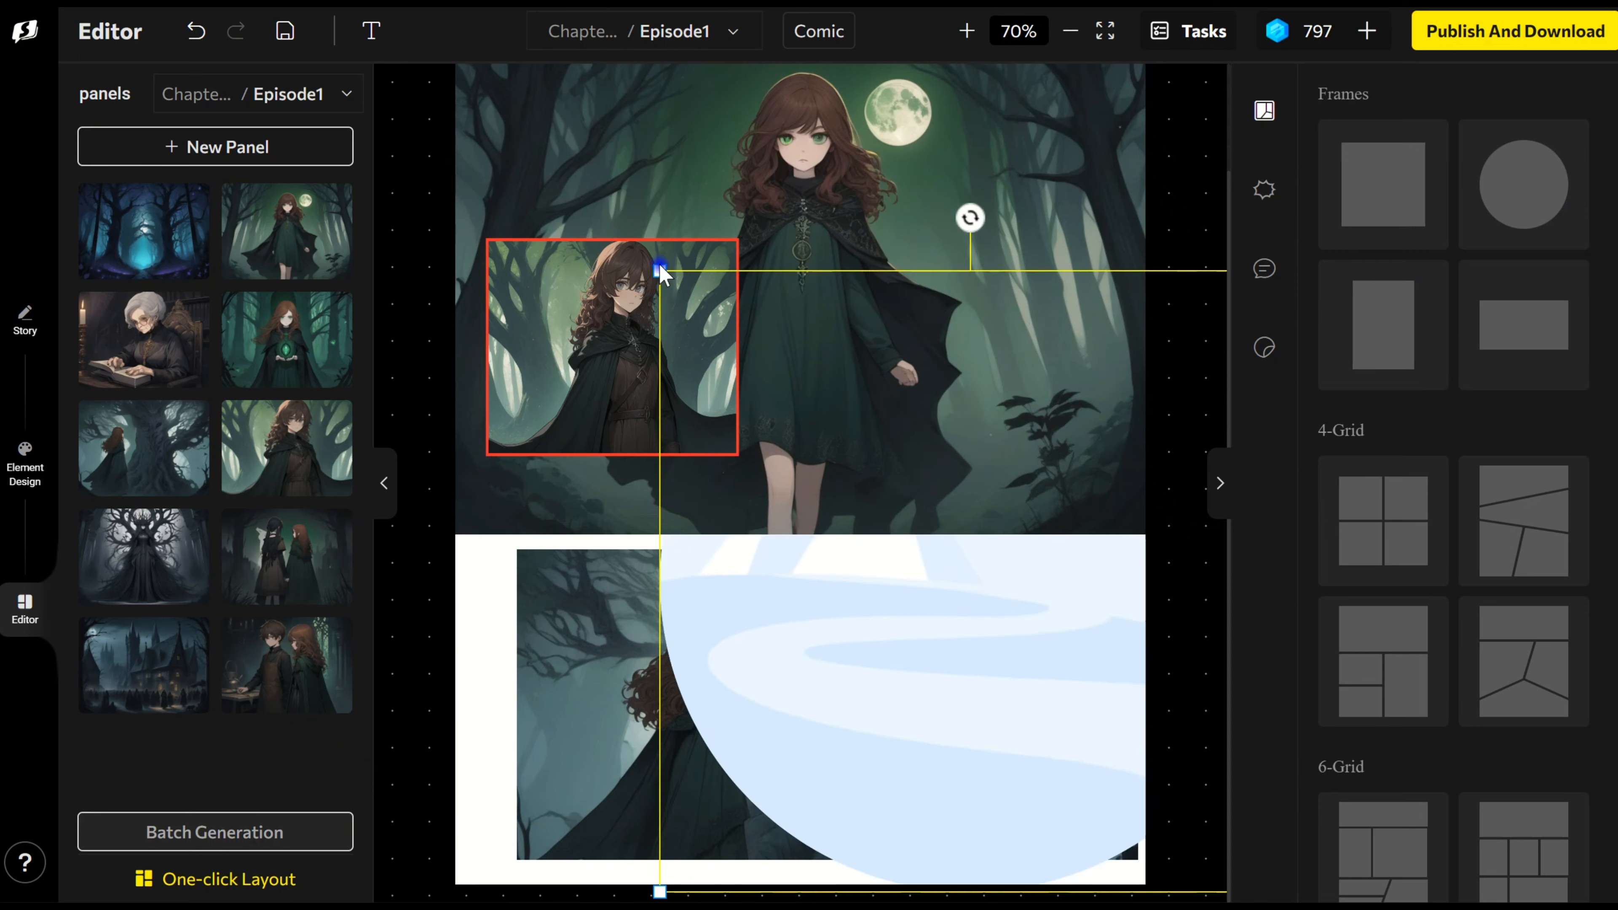
click(660, 271)
drag(1057, 730, 1047, 658)
drag(649, 202, 1004, 557)
drag(1106, 695, 561, 677)
drag(602, 351, 616, 601)
drag(618, 701, 558, 622)
Step: Enlarge the ancient tree's rectangular frame to fill the page's lower half and adjust the picture inside it
click(805, 801)
drag(517, 860, 453, 891)
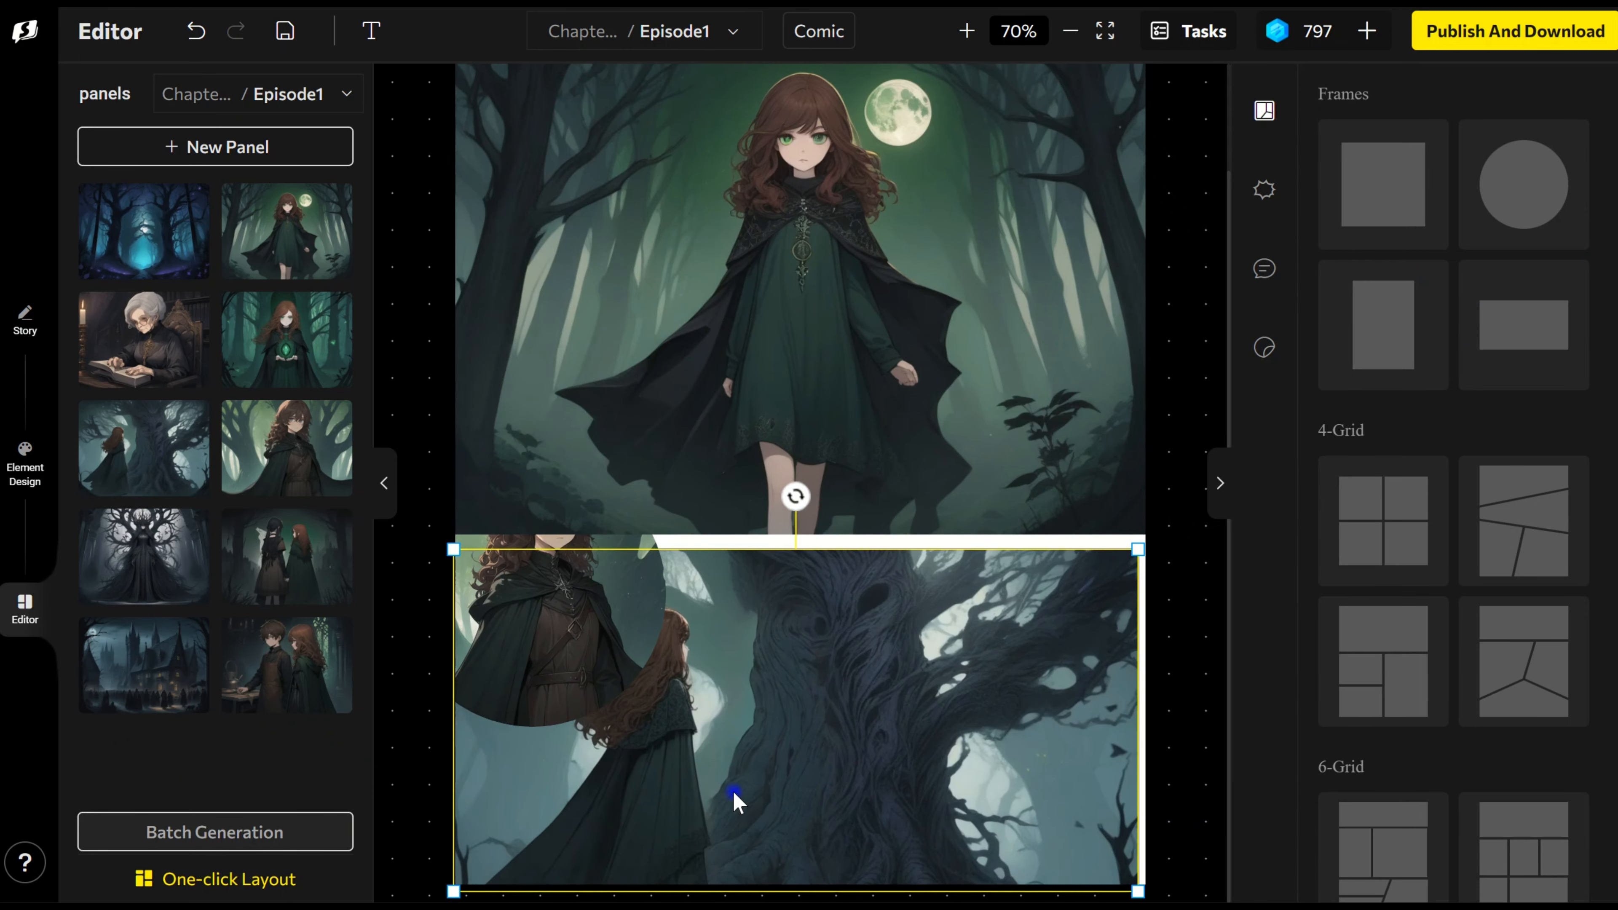
drag(734, 792, 739, 782)
drag(1138, 534, 1143, 531)
drag(452, 874, 446, 878)
Step: Bring the cloaked figure's circular frame to the front and place it in the page's upper left corner beside Lila
drag(563, 645, 1027, 629)
right_click(826, 424)
click(932, 697)
drag(892, 580, 464, 326)
drag(589, 350, 610, 234)
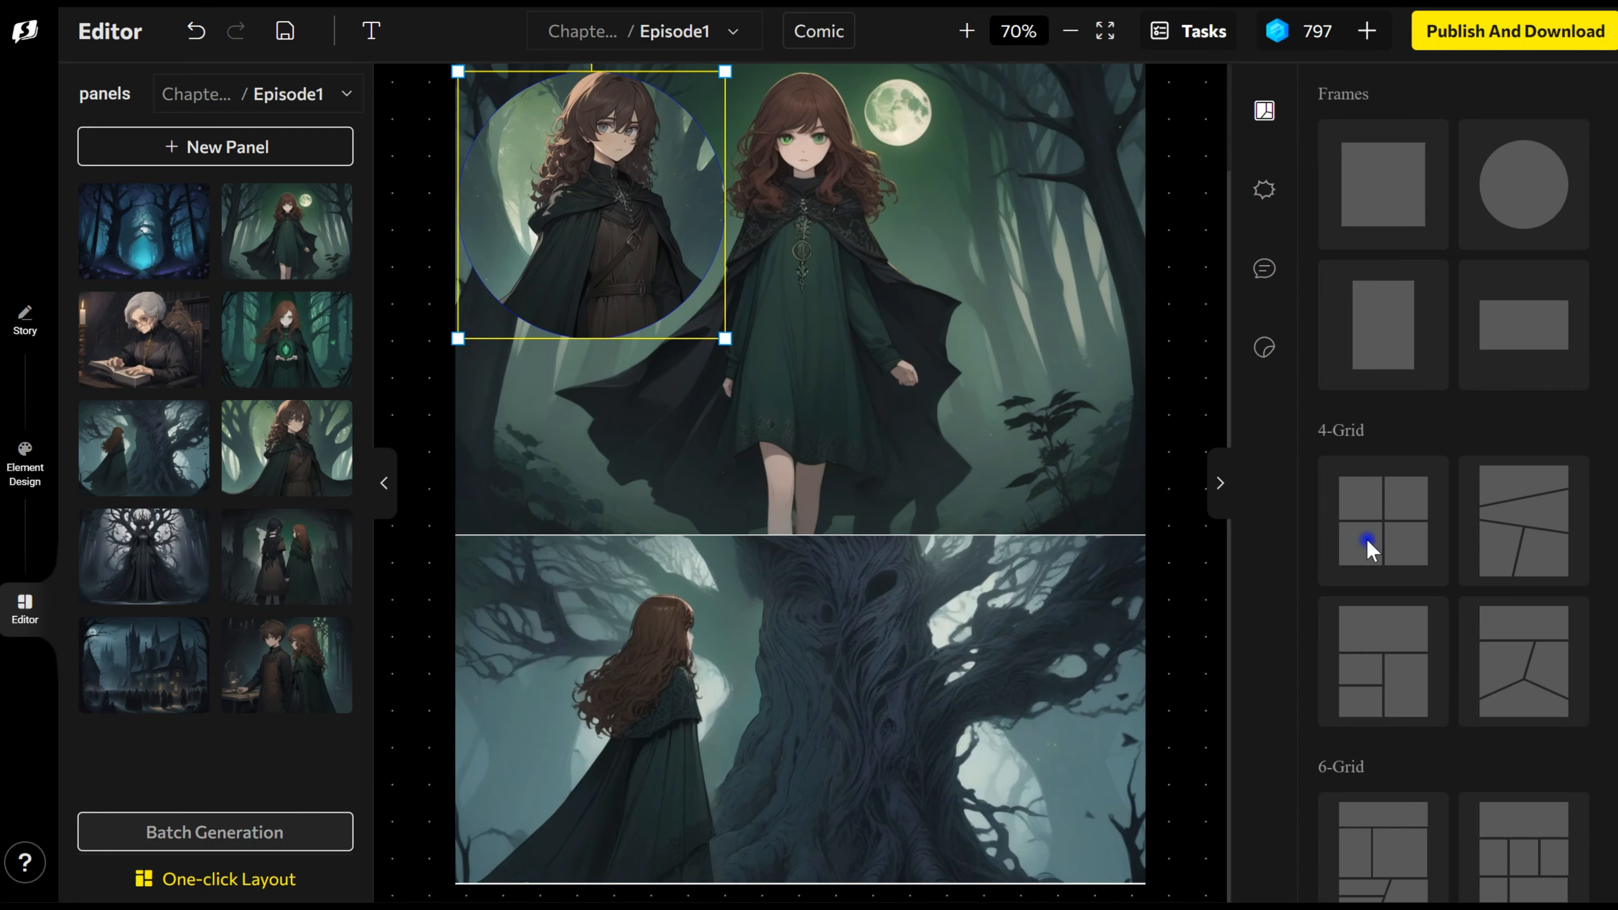
scroll(1369, 548, down, 1)
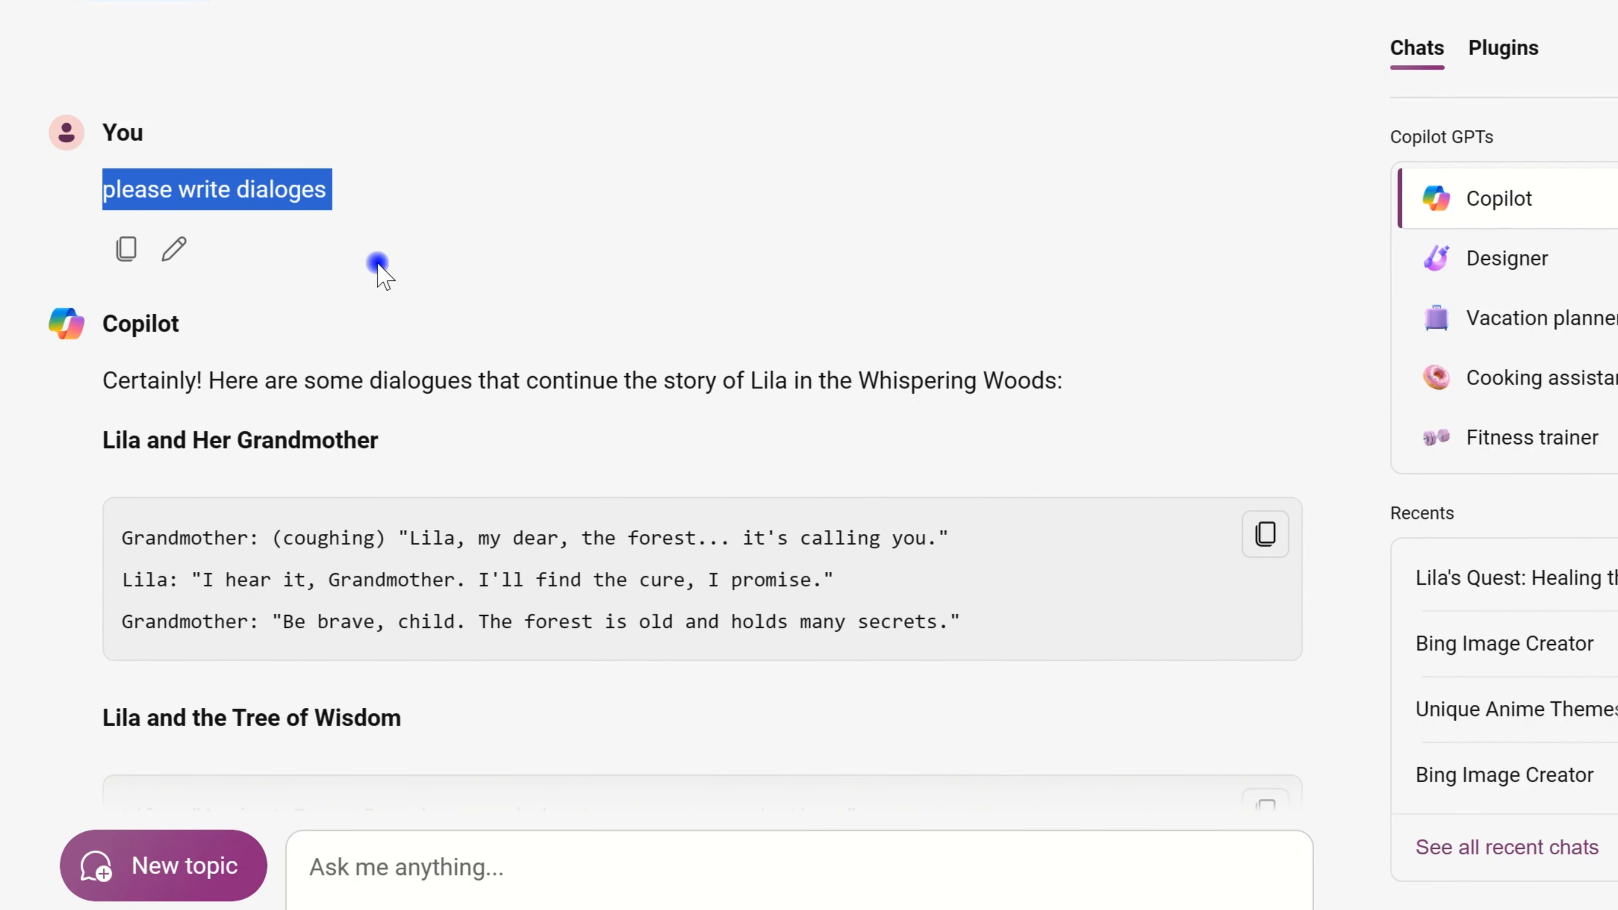
Step: Switch to the Copilot chat and review the dialogues written for Lila's story scenes
click(414, 290)
scroll(336, 343, down, 15)
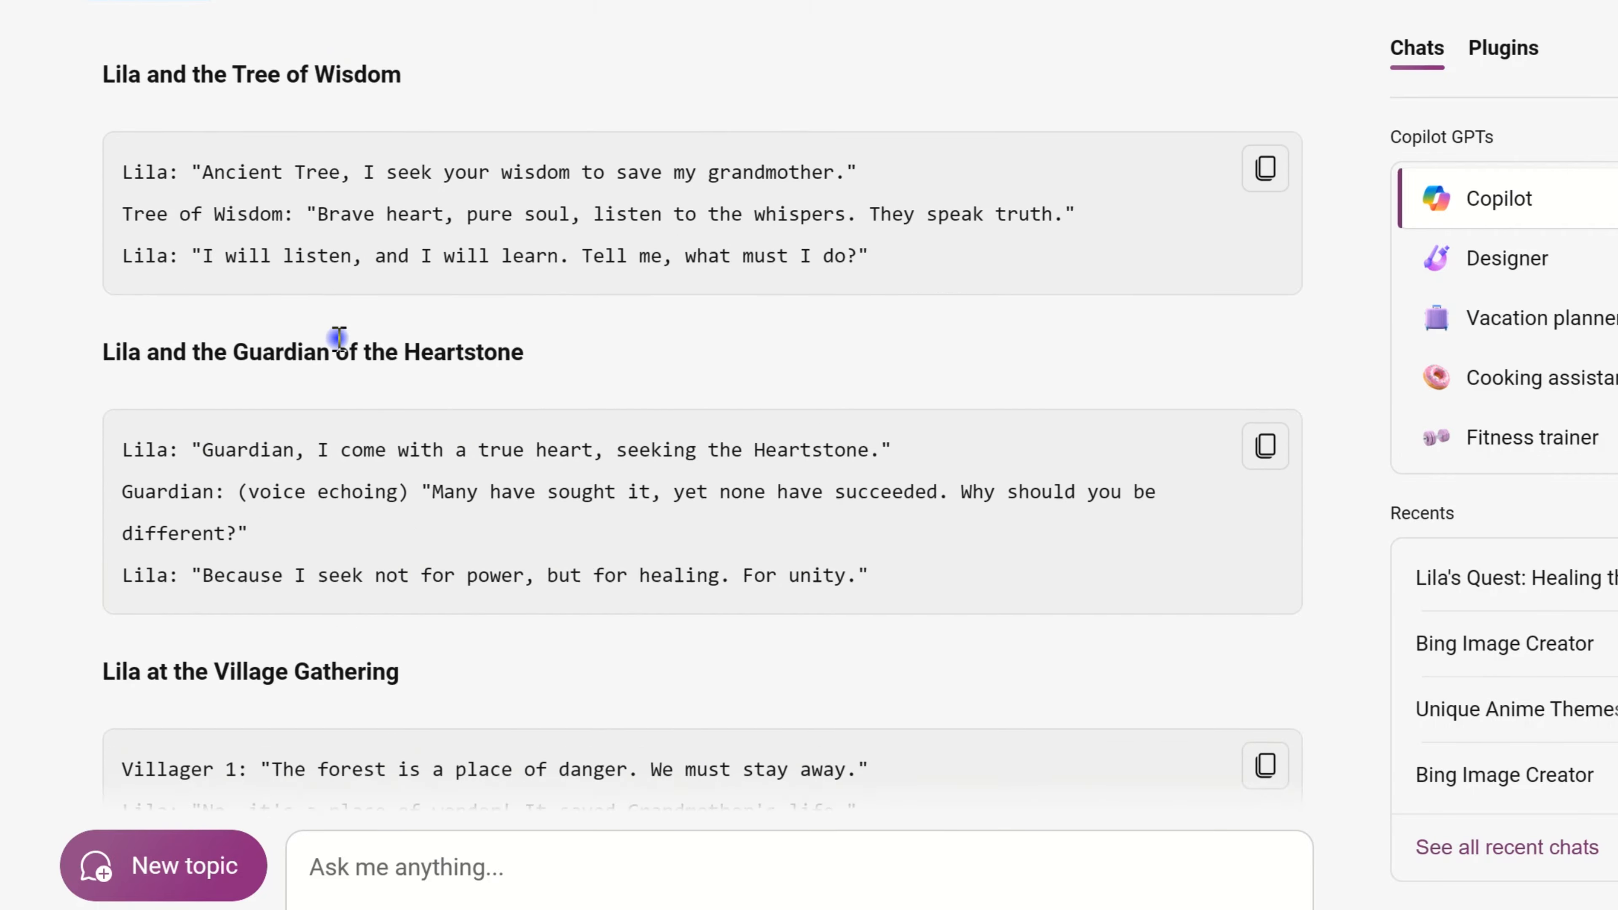
scroll(337, 338, down, 10)
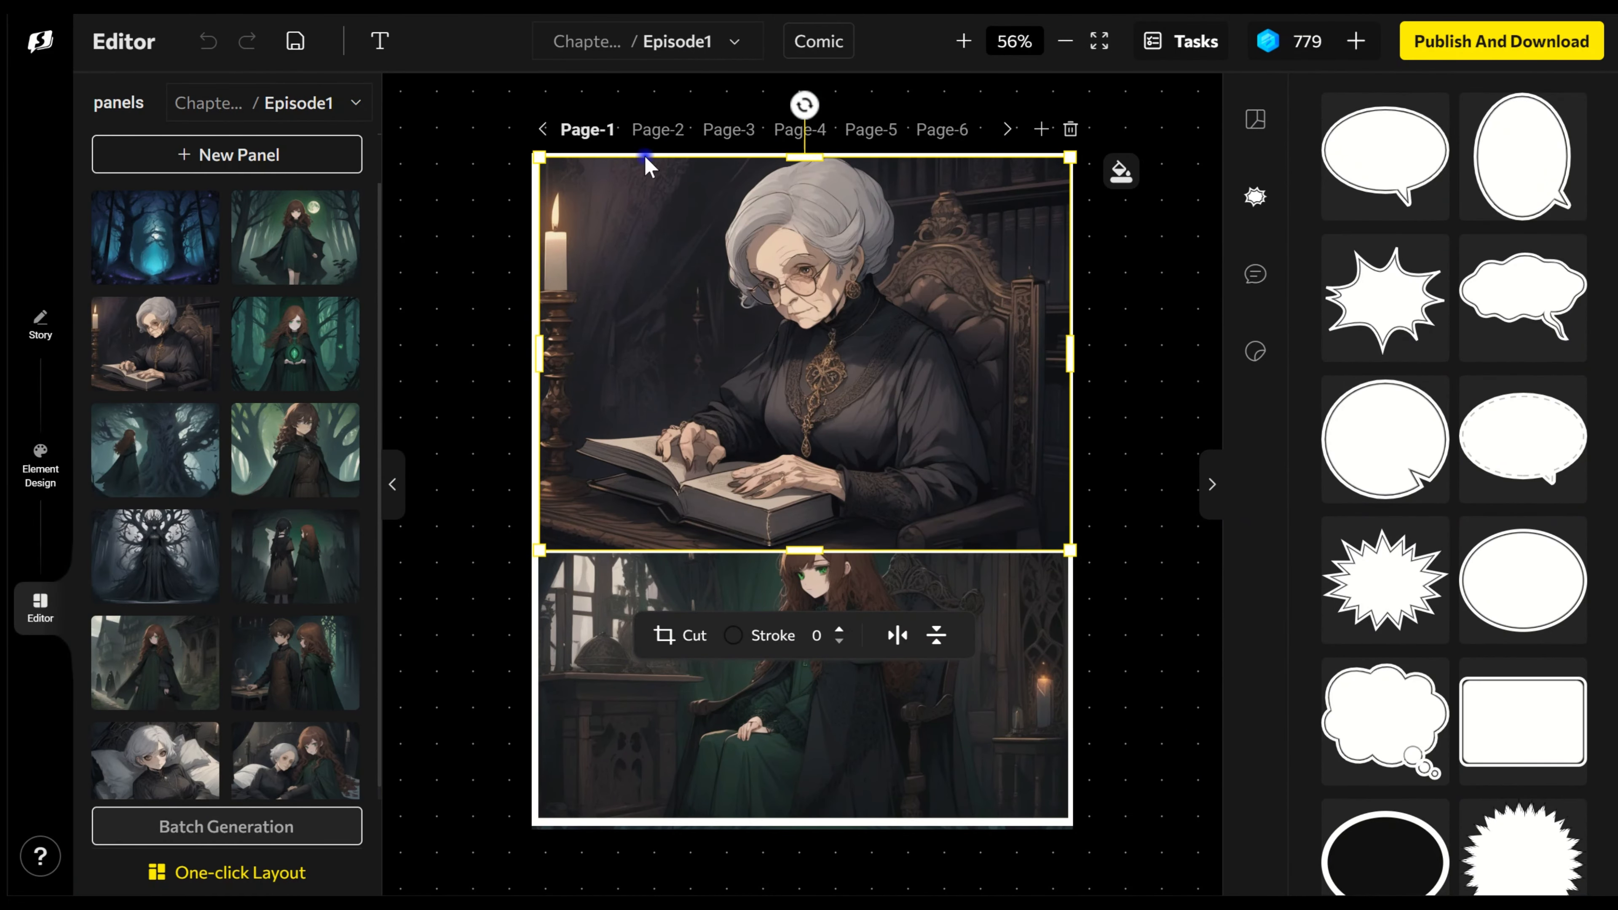
Step: Browse the comic's page layouts in the SkyReels editor from Page-2 through Page-5
click(659, 131)
click(737, 134)
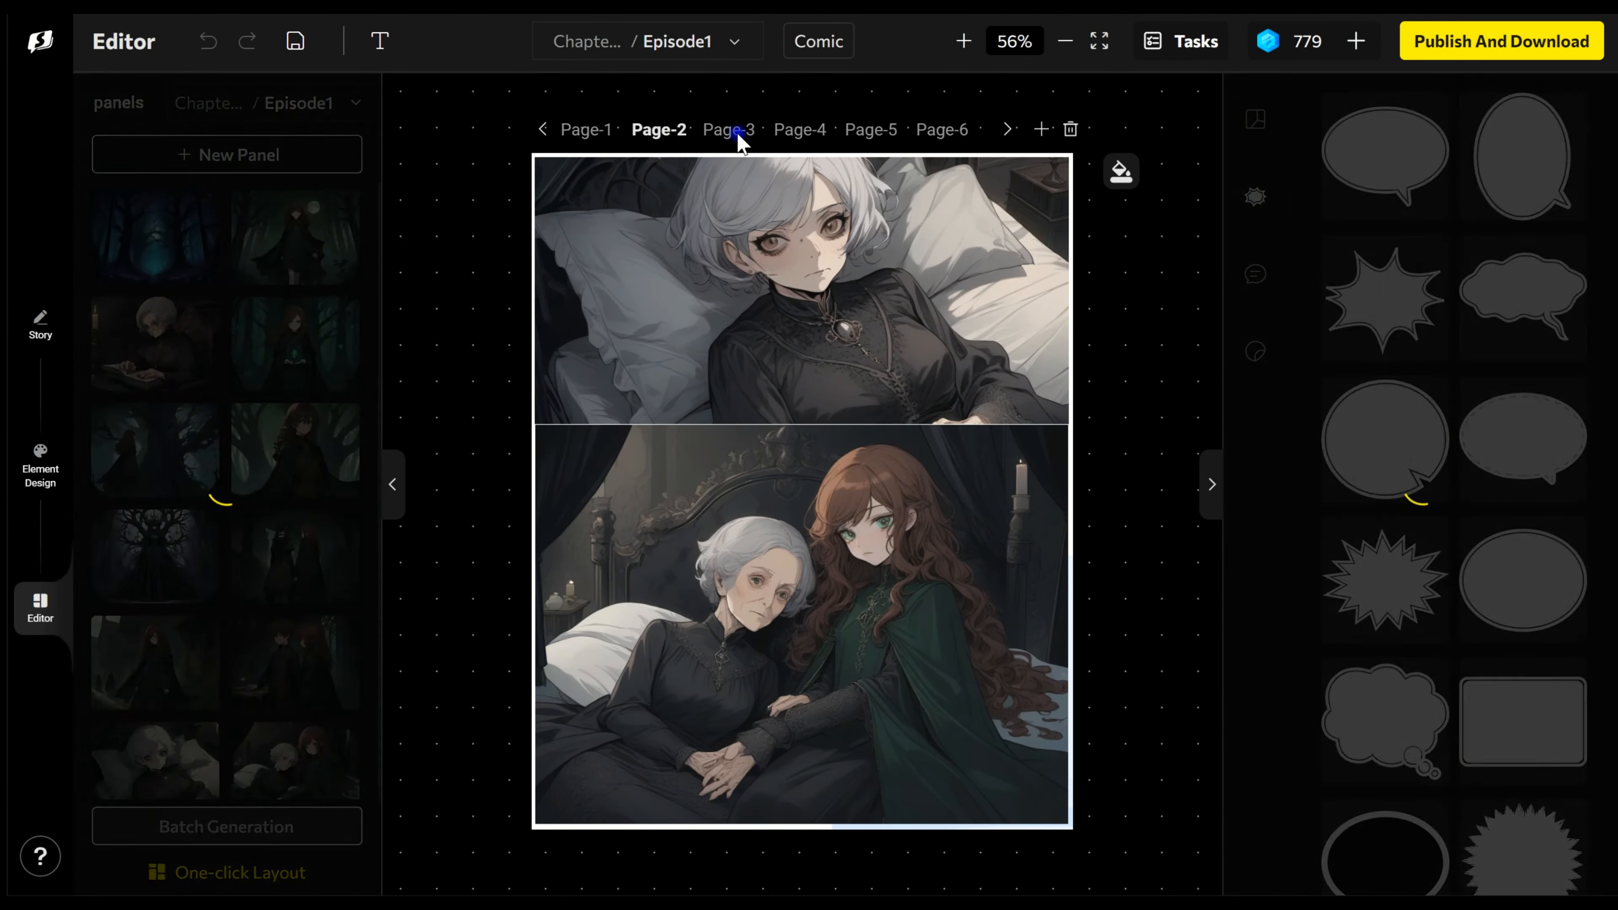
click(797, 134)
click(867, 134)
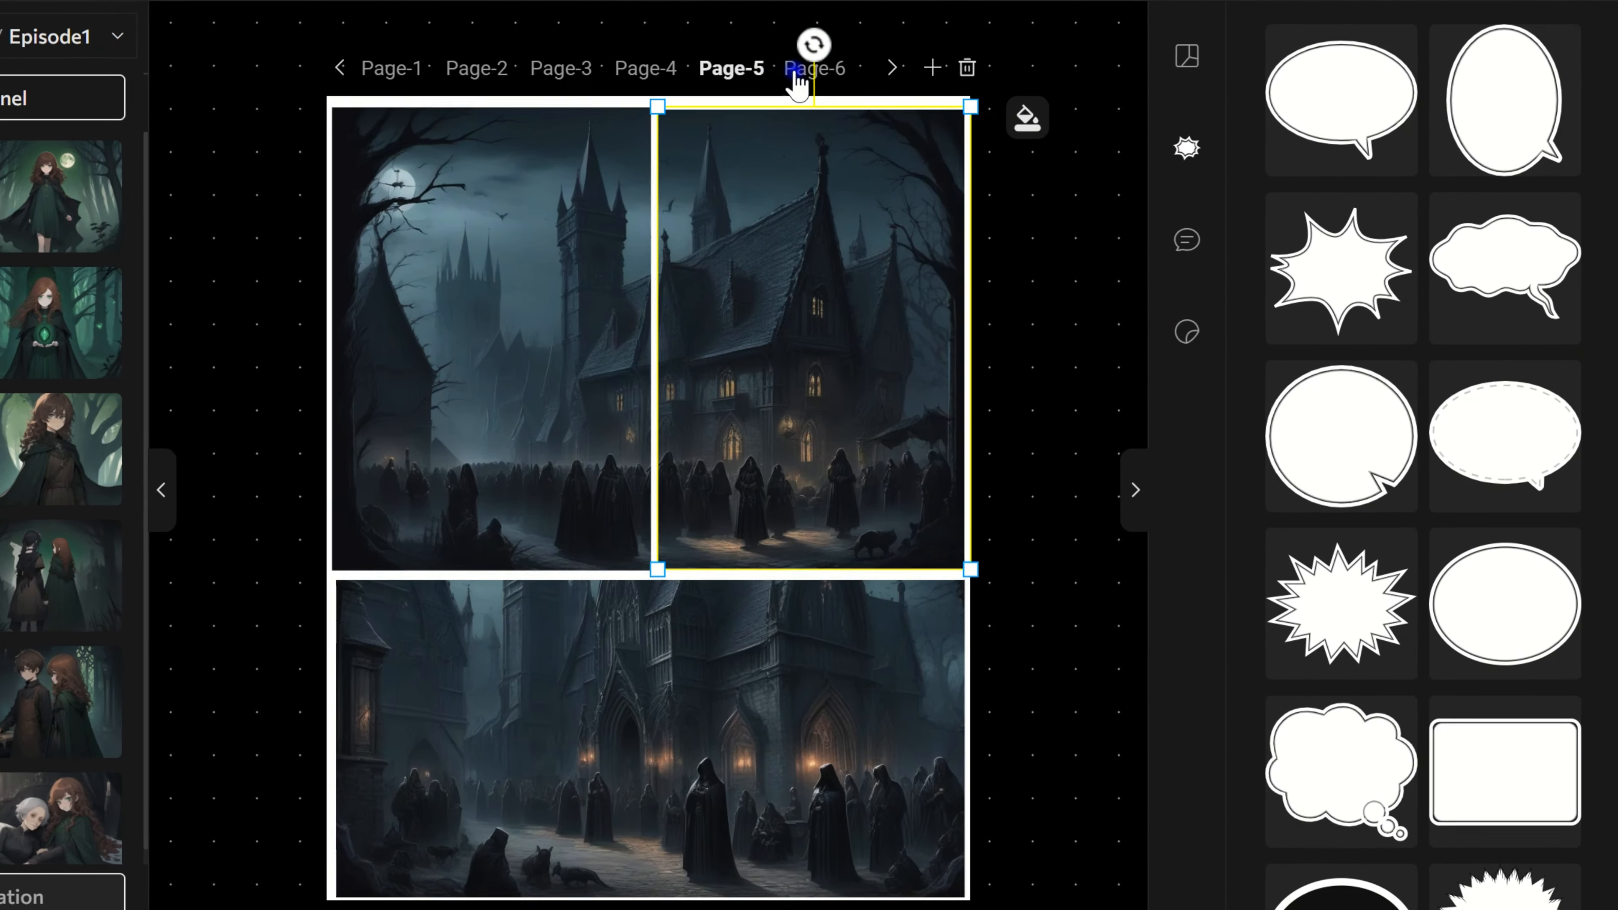
Step: Return to Page-1, add an oval speech bubble with a tail, and place it beside the grandmother's head near the candle
click(795, 72)
click(393, 72)
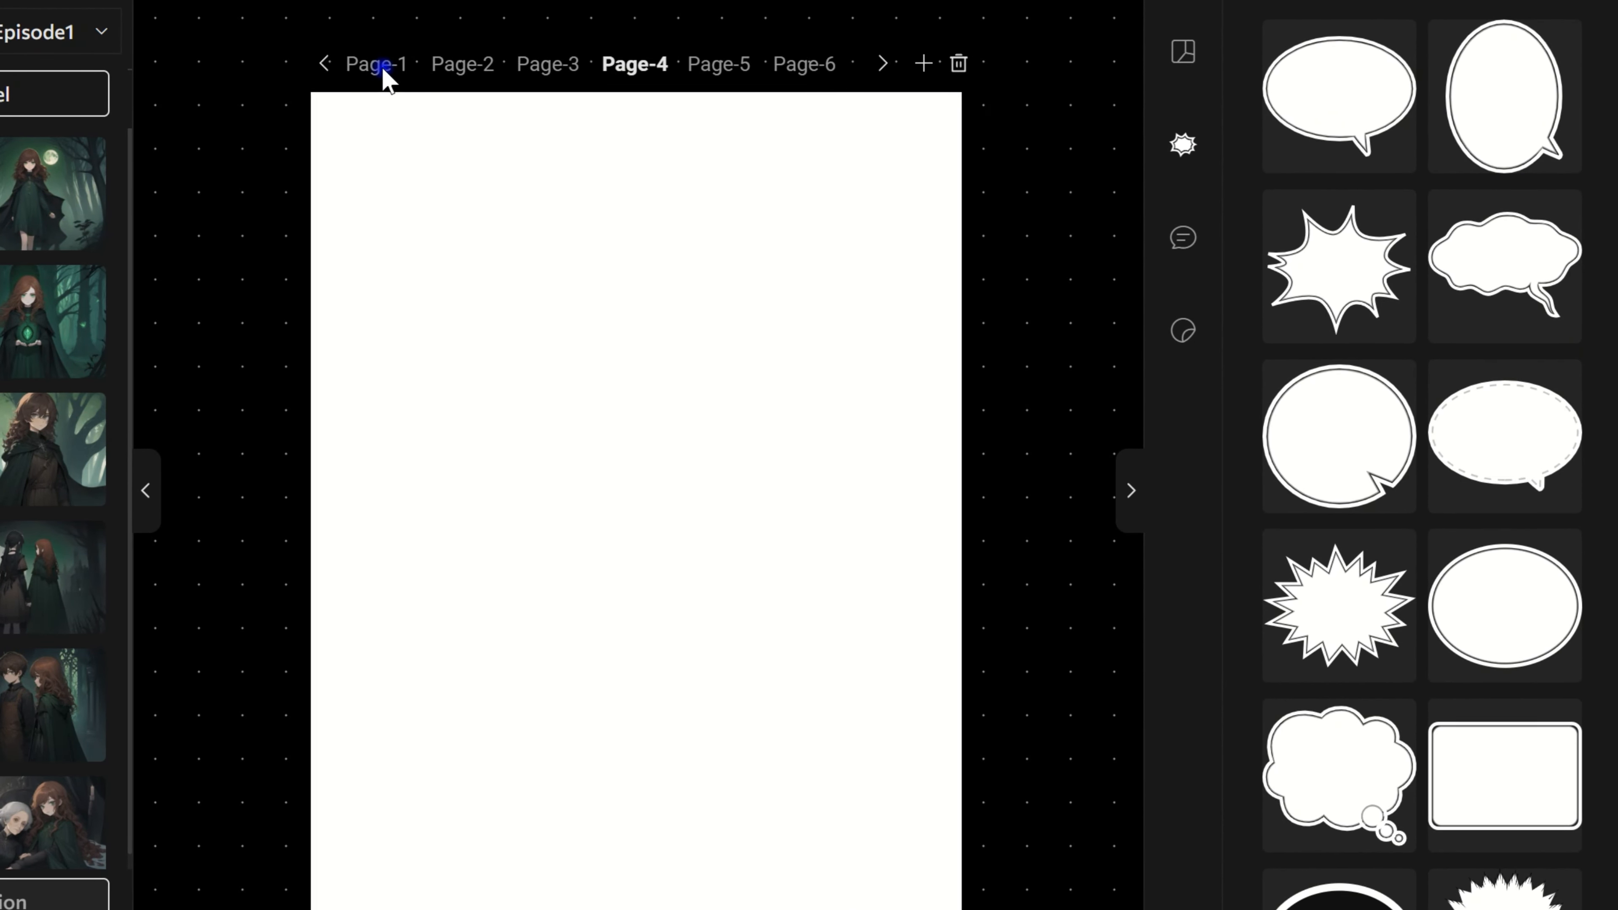
click(376, 72)
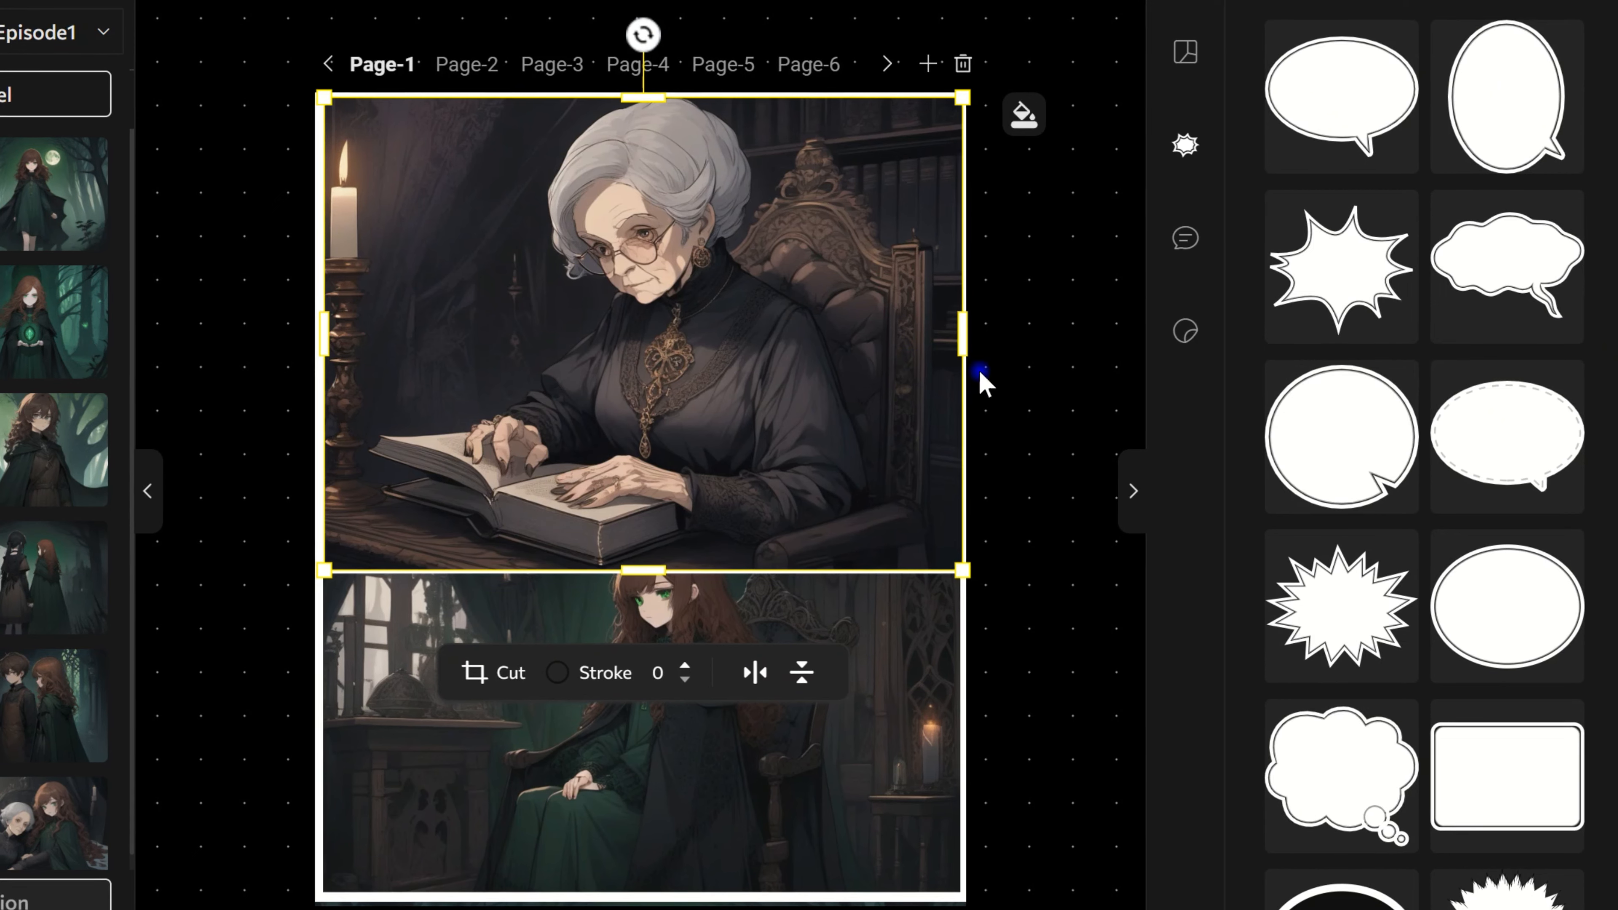
click(1358, 120)
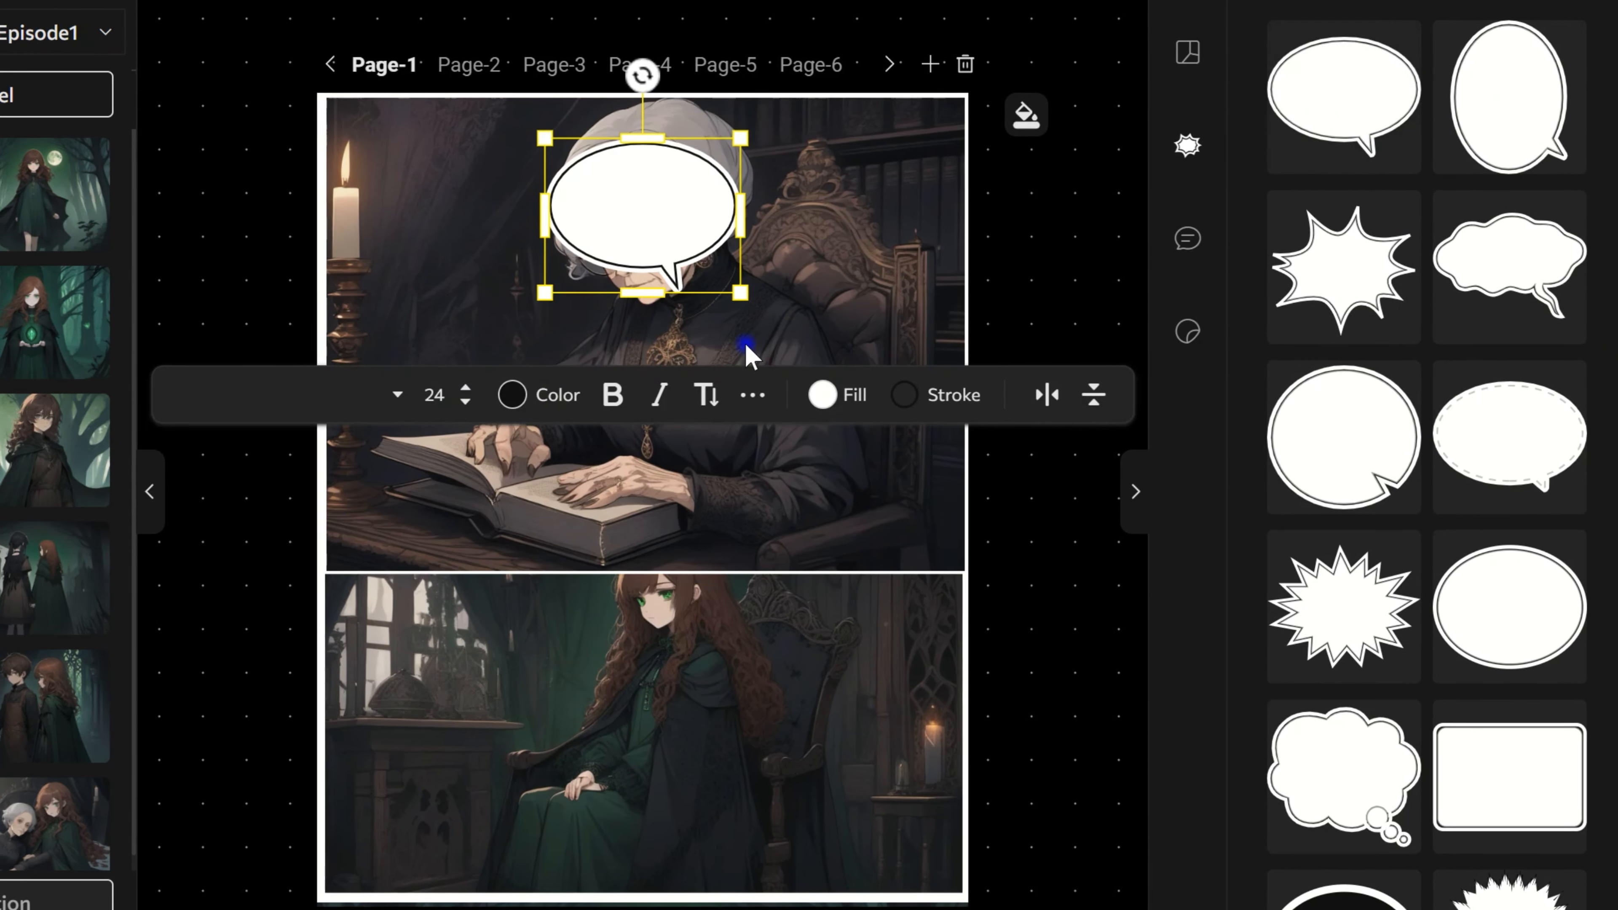
drag(627, 214, 443, 223)
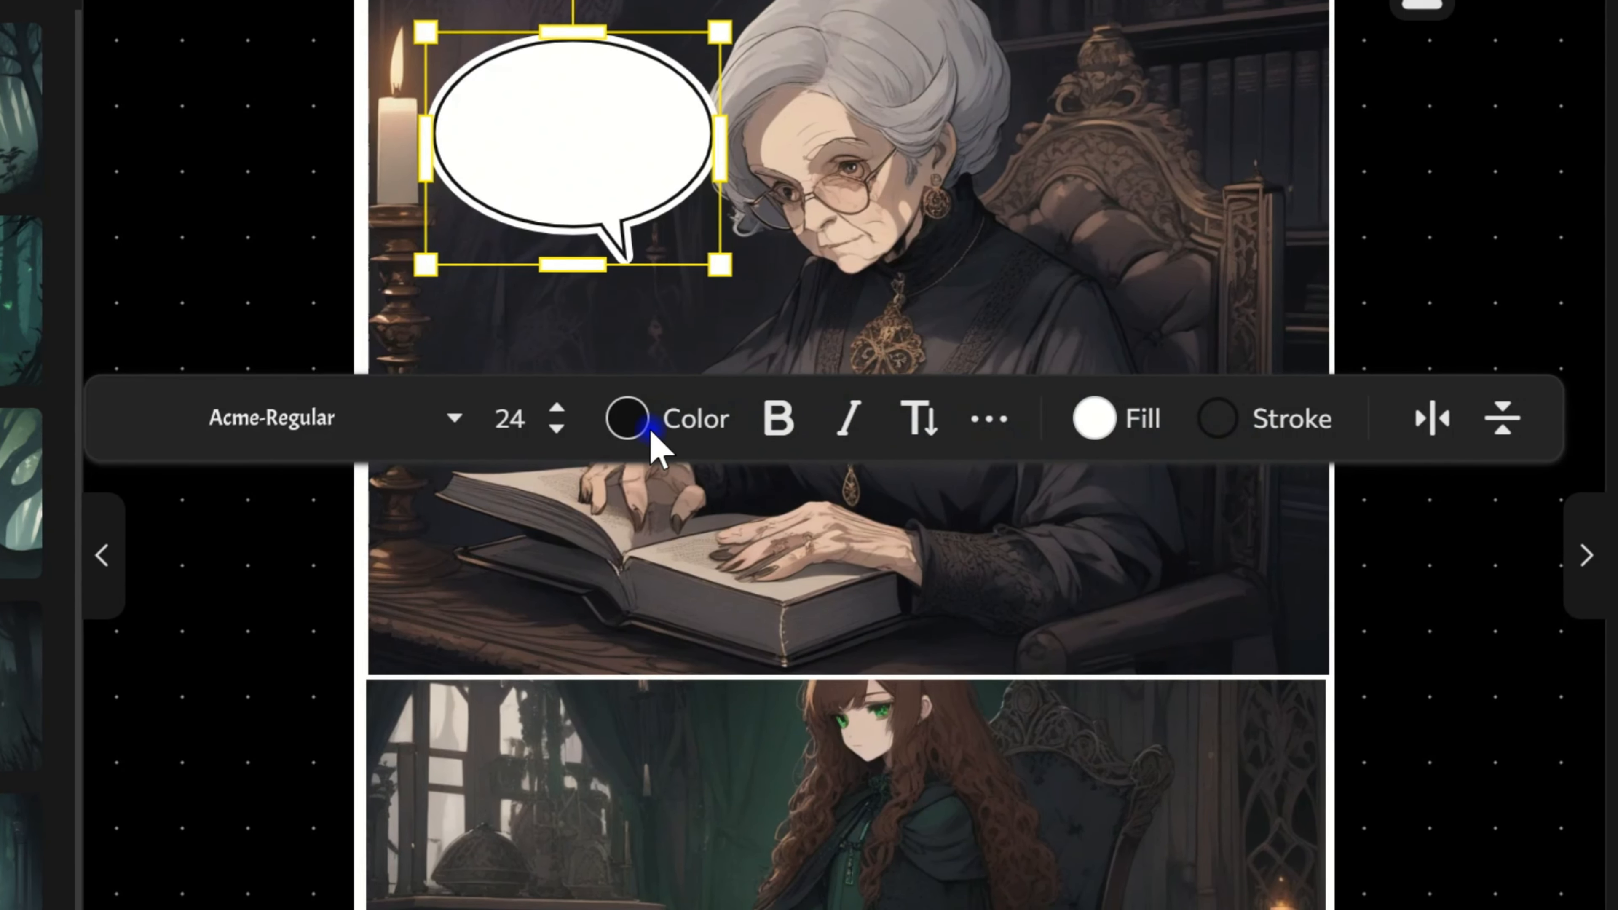
Step: Style the speech bubble with a dark green stroke, a white fill and black text
click(649, 428)
click(732, 798)
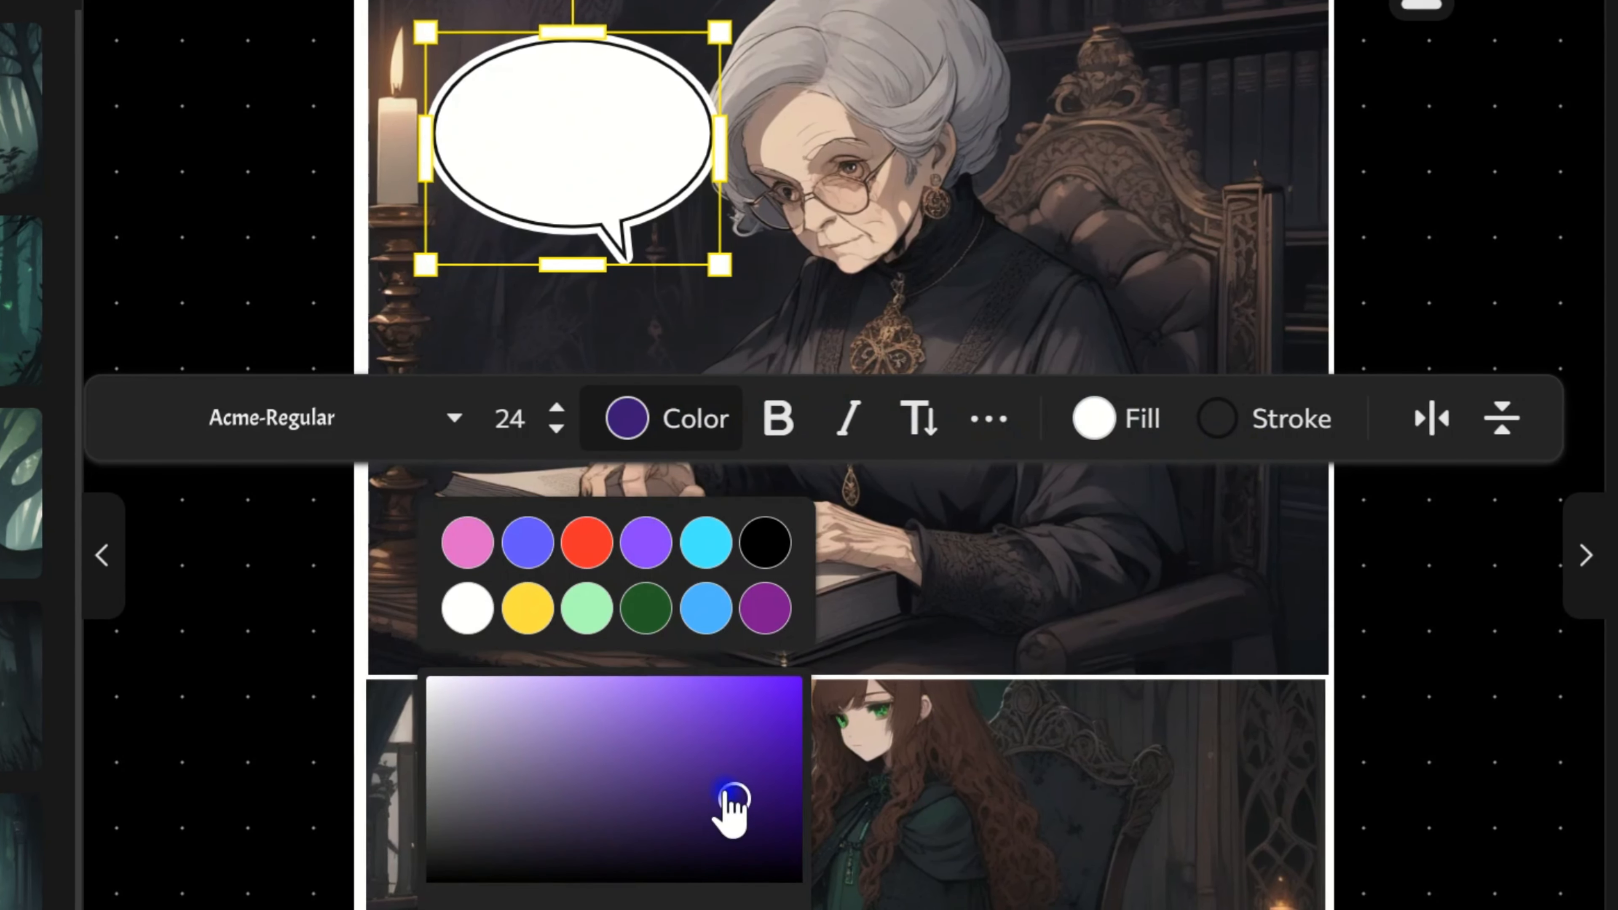
click(584, 548)
click(1250, 439)
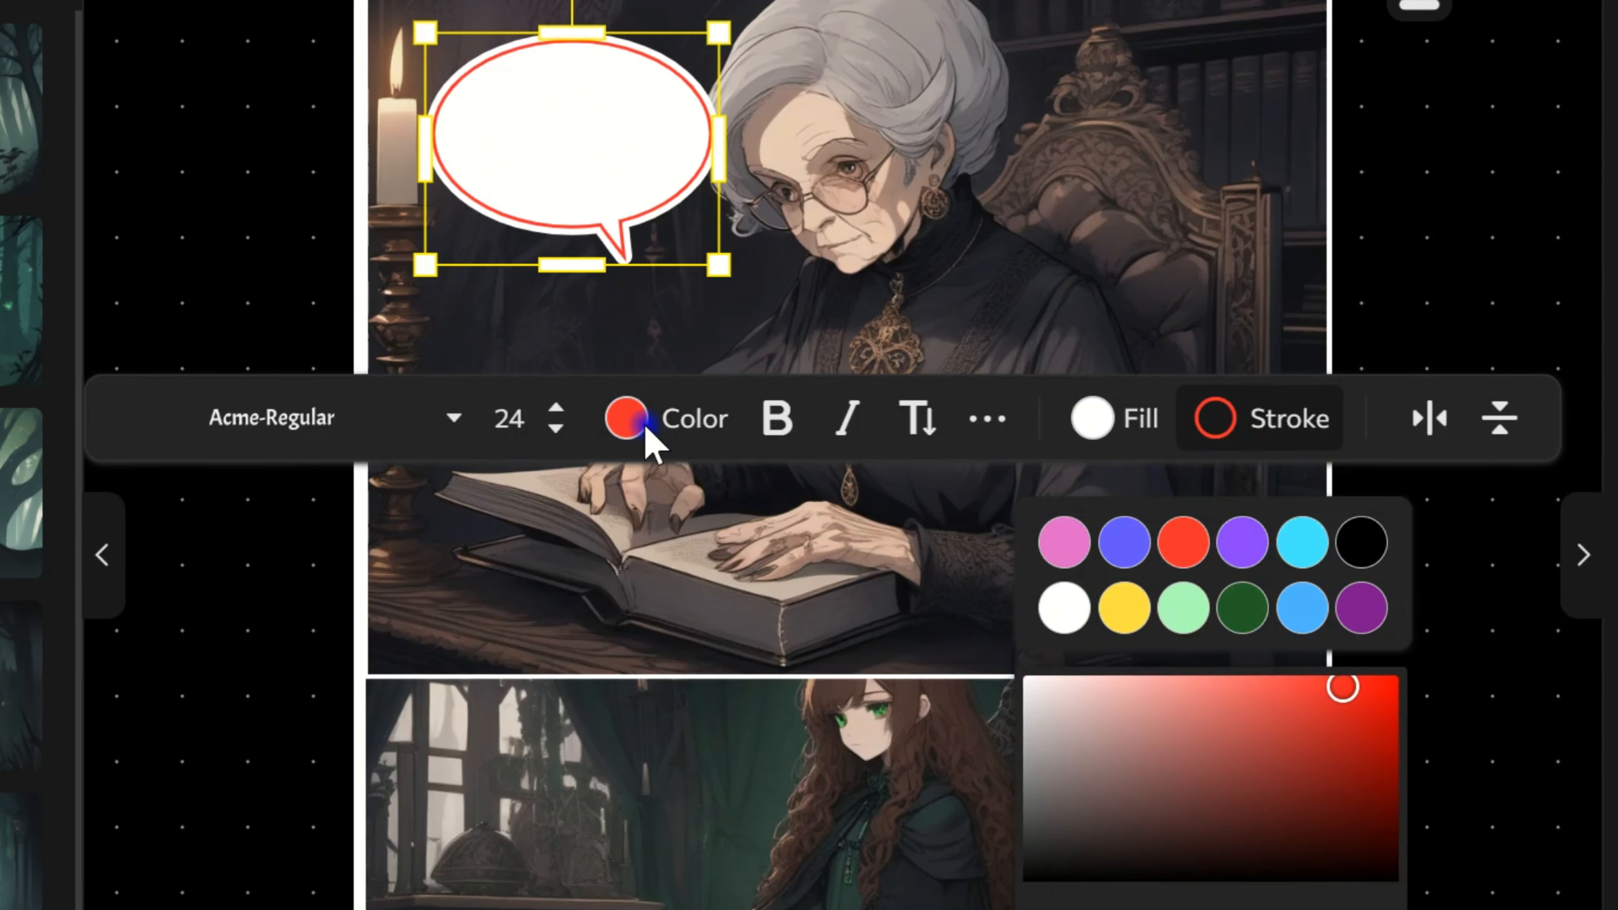
click(1240, 606)
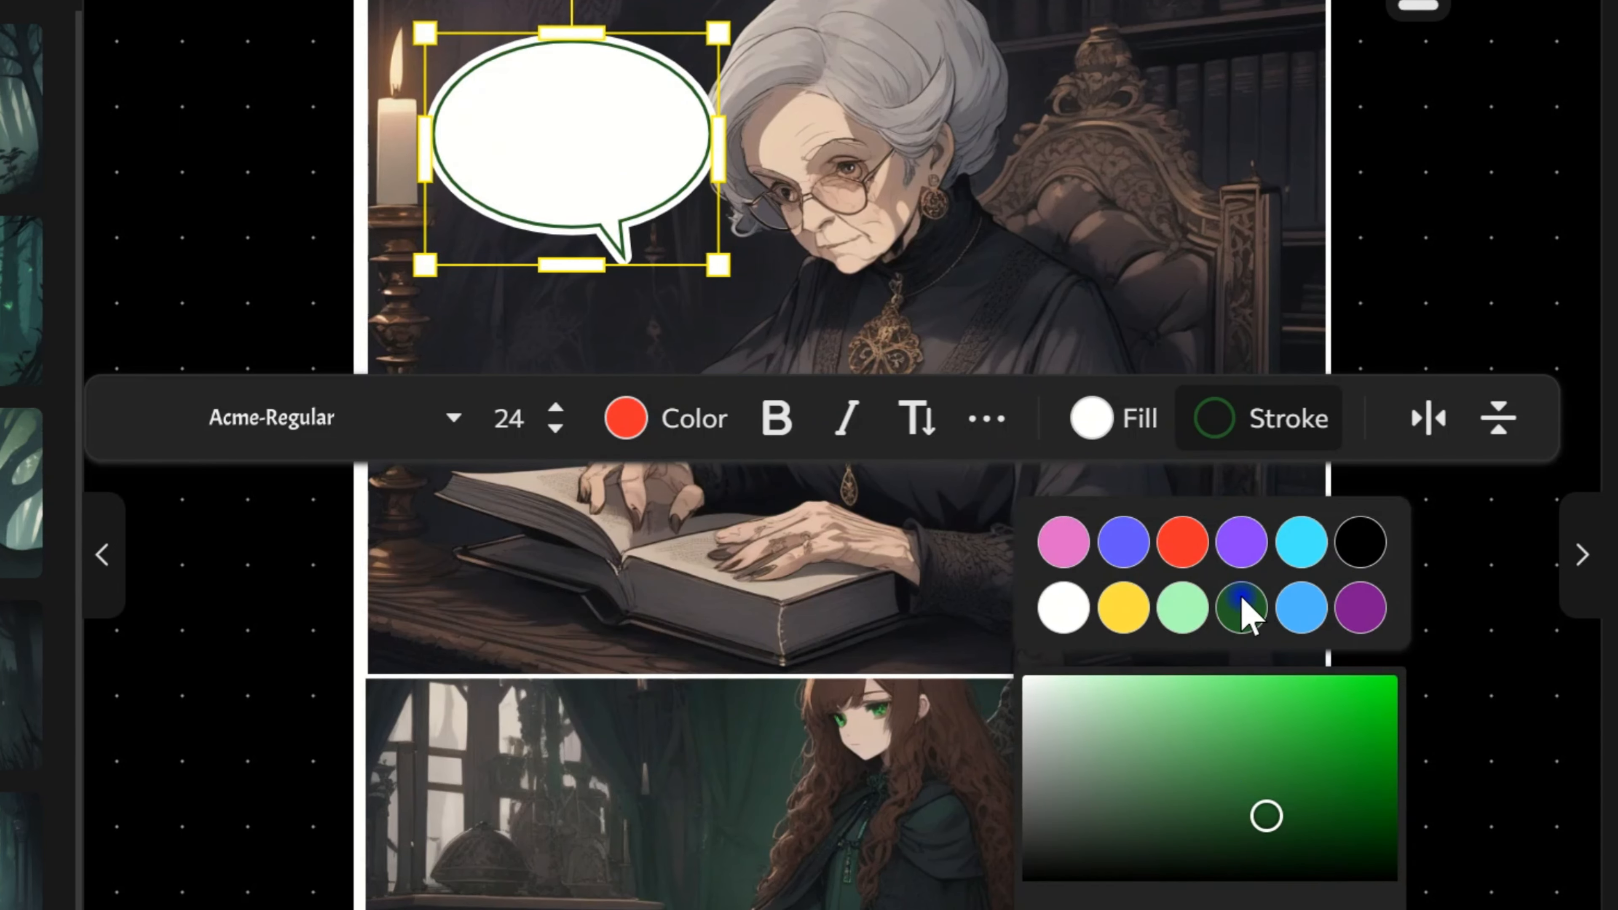
click(1092, 428)
click(945, 607)
click(624, 418)
click(762, 541)
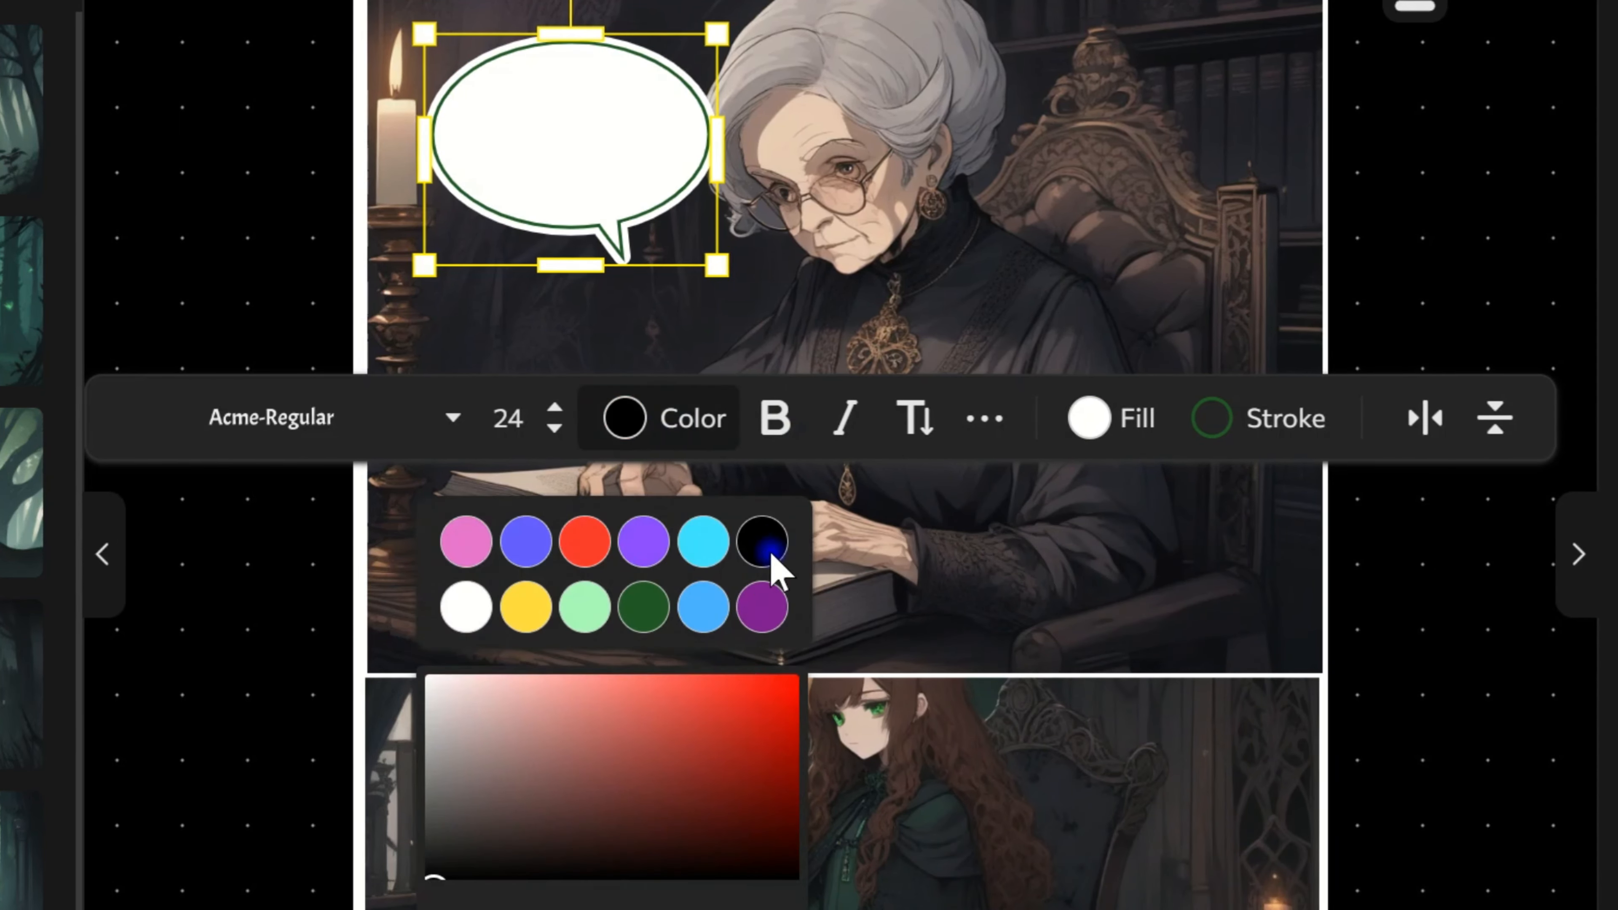
Step: Enter "Lila, my dear, the forest... it's calling you" in the bubble, then enlarge and reposition it beside the grandmother
right_click(524, 137)
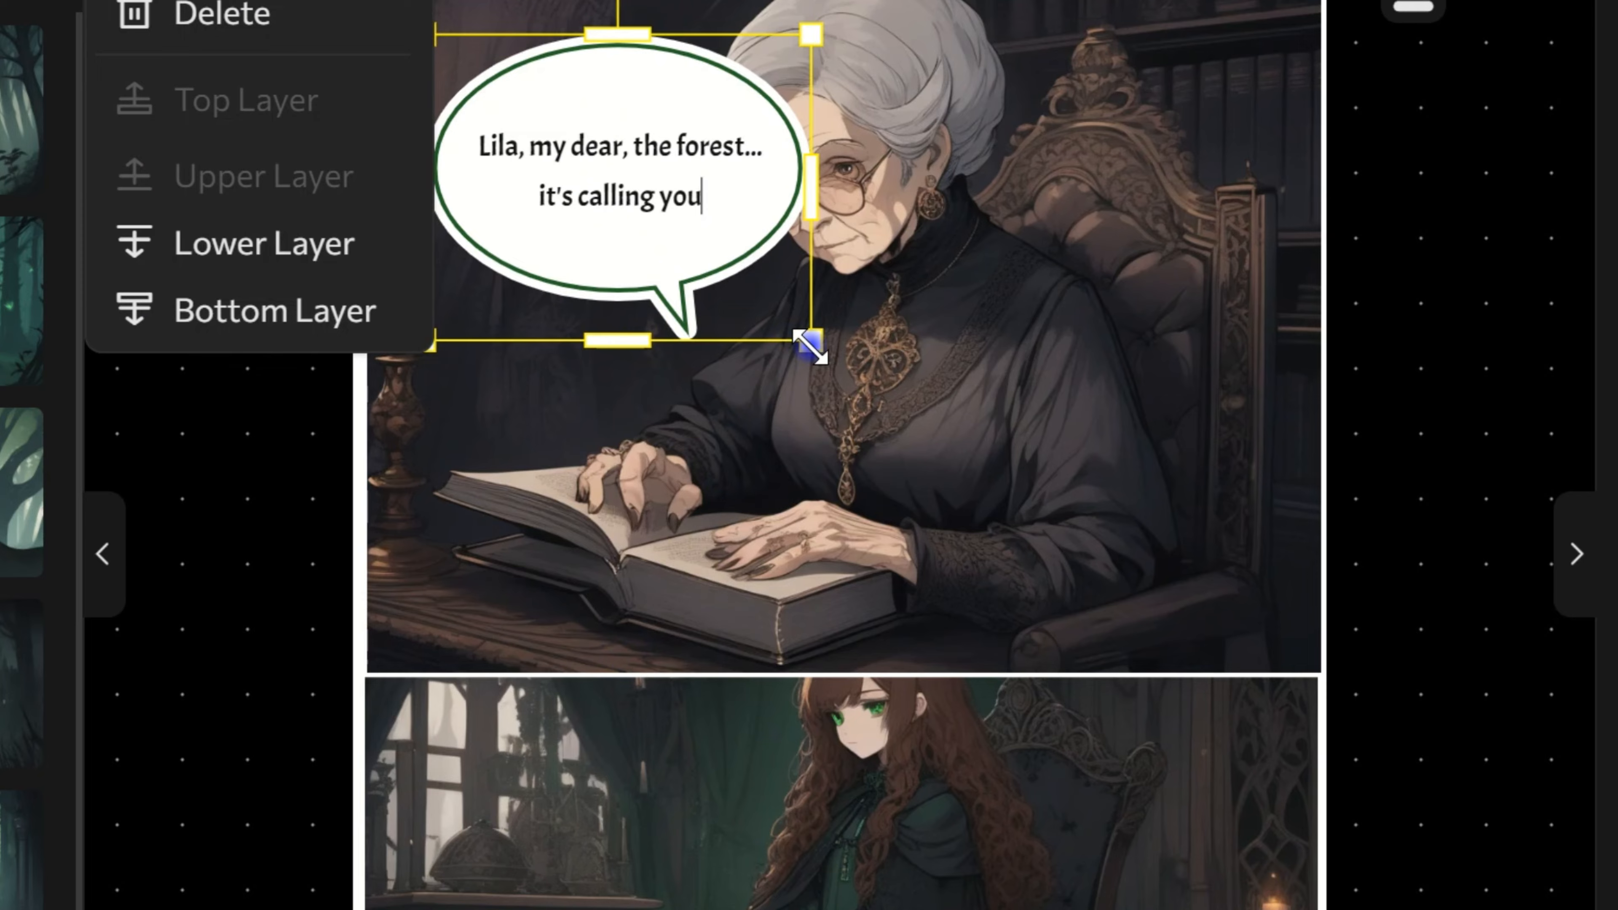
drag(810, 347, 821, 348)
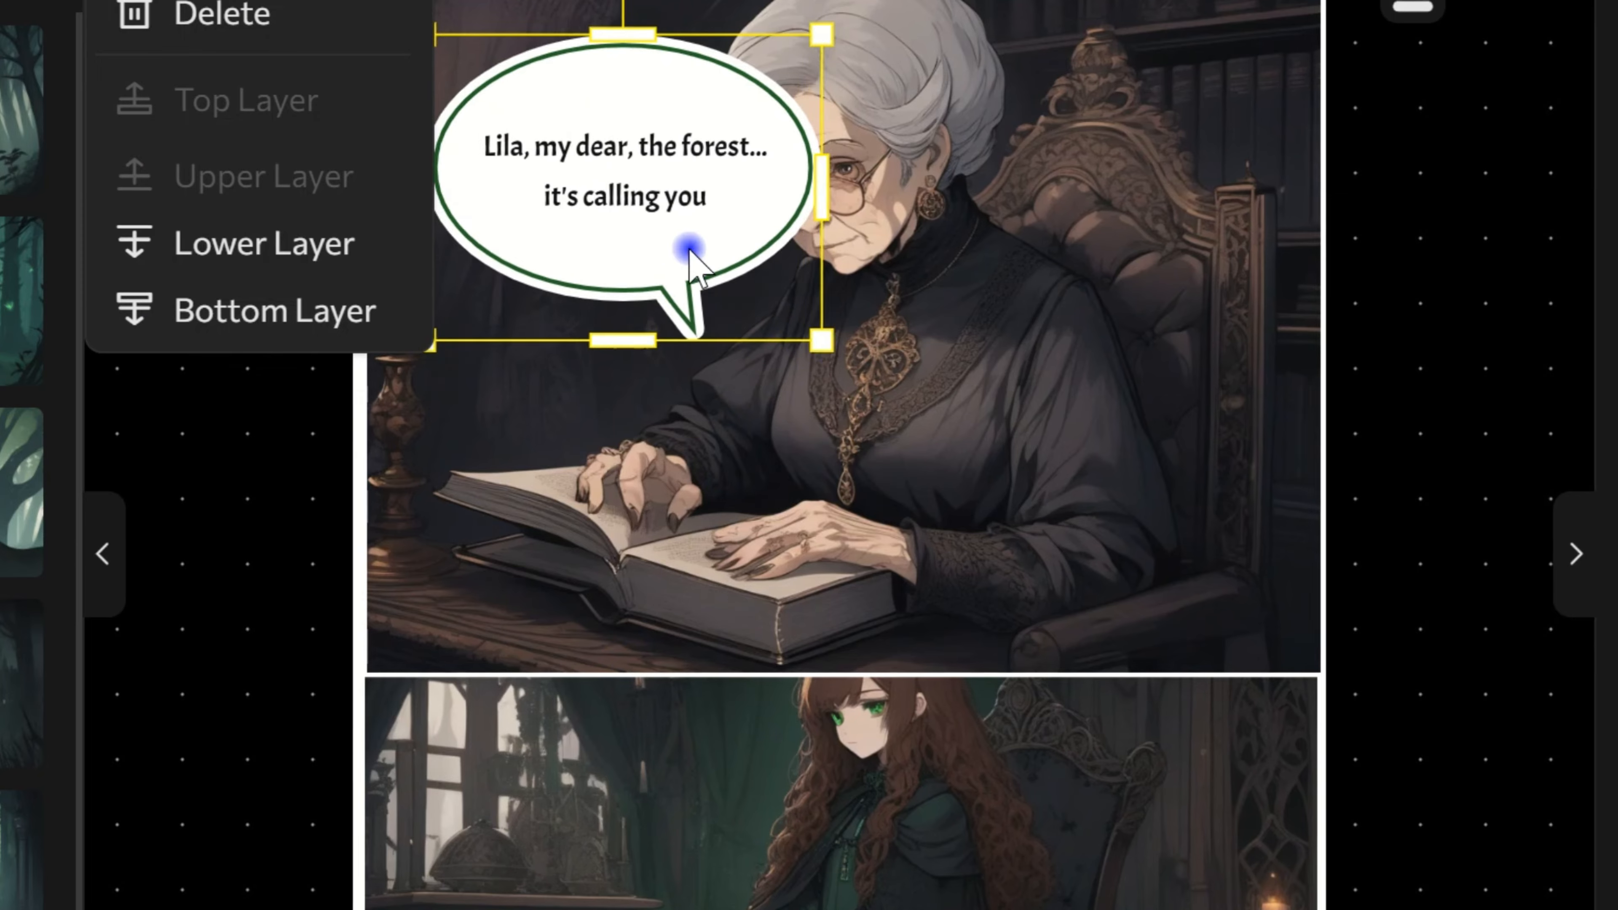
drag(689, 249, 626, 226)
drag(556, 0, 563, 142)
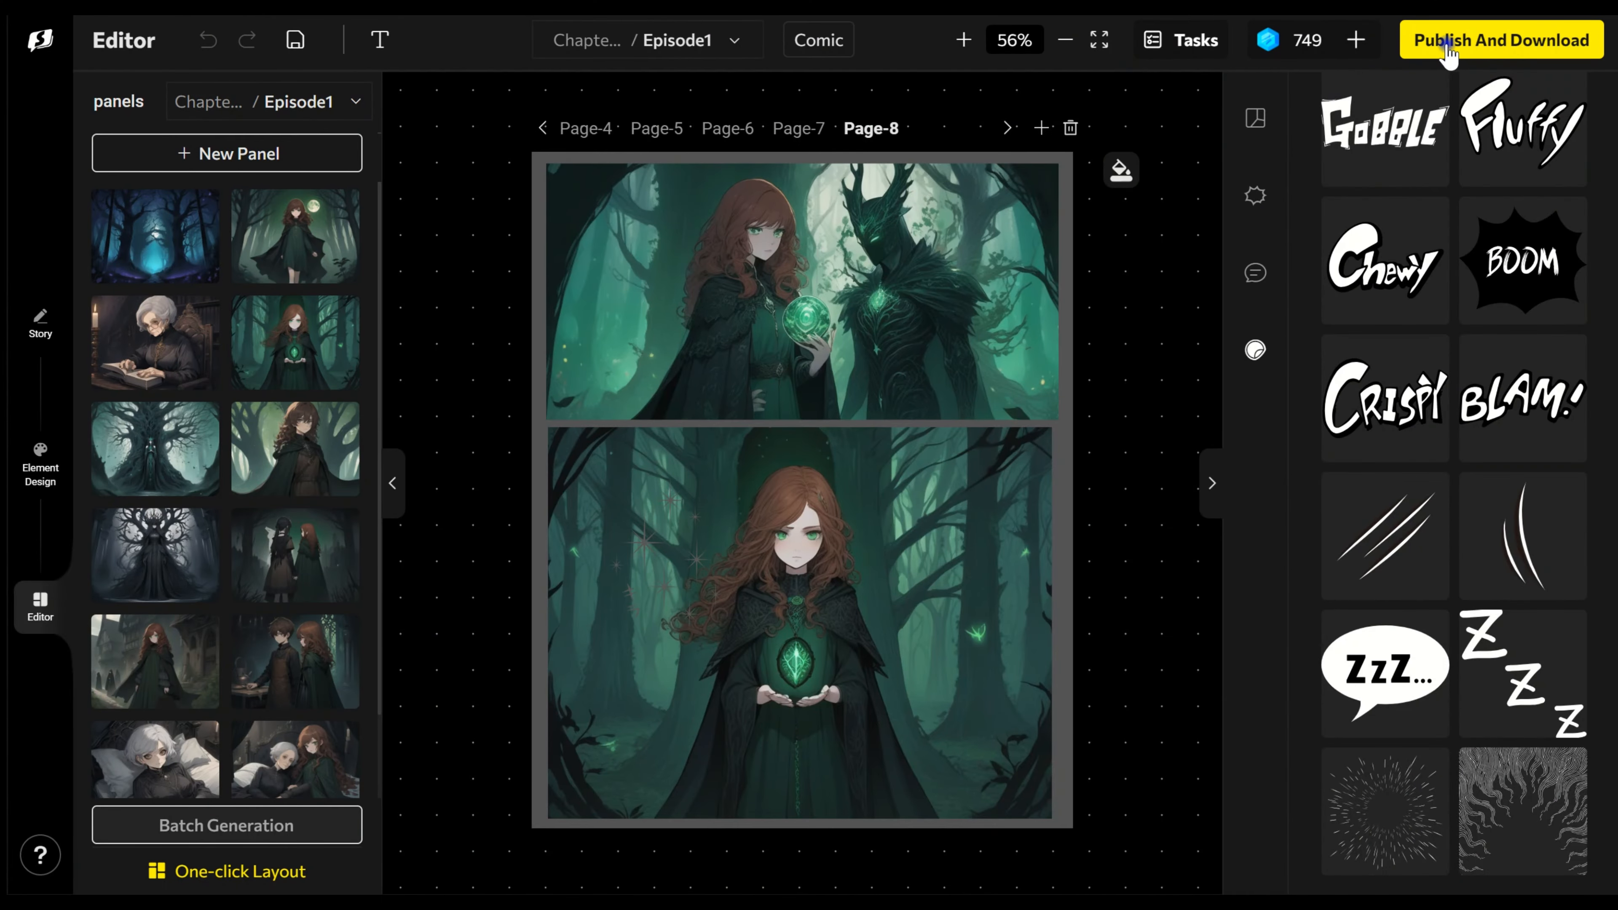
Step: Open the comic's publishing preview and review each finished page from the first to the last
click(1447, 43)
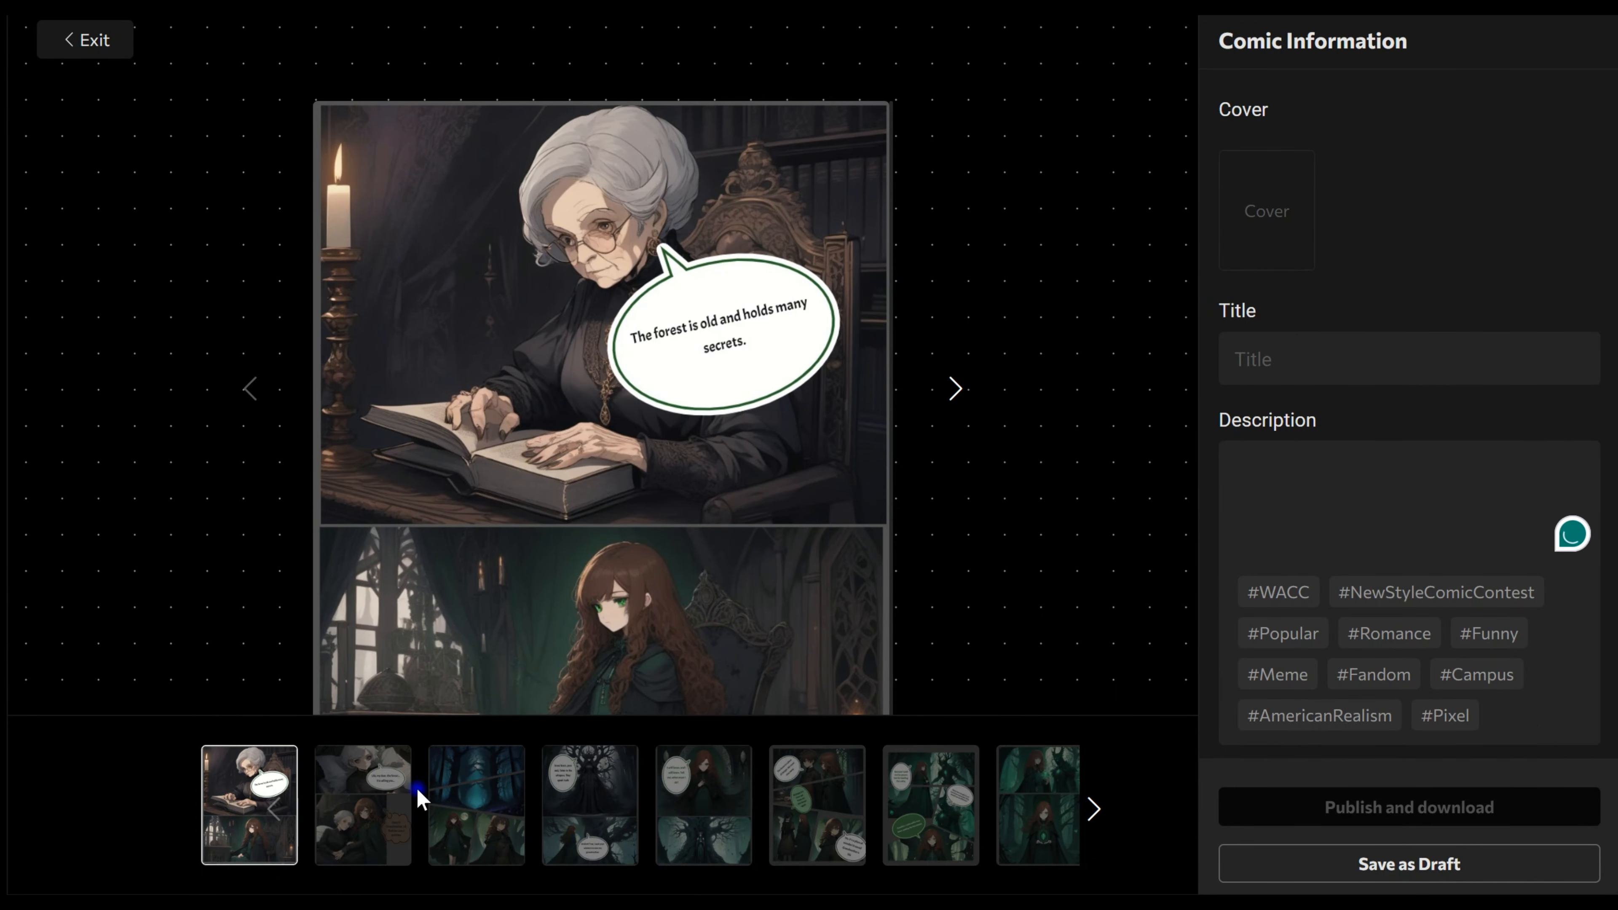
click(385, 815)
click(444, 816)
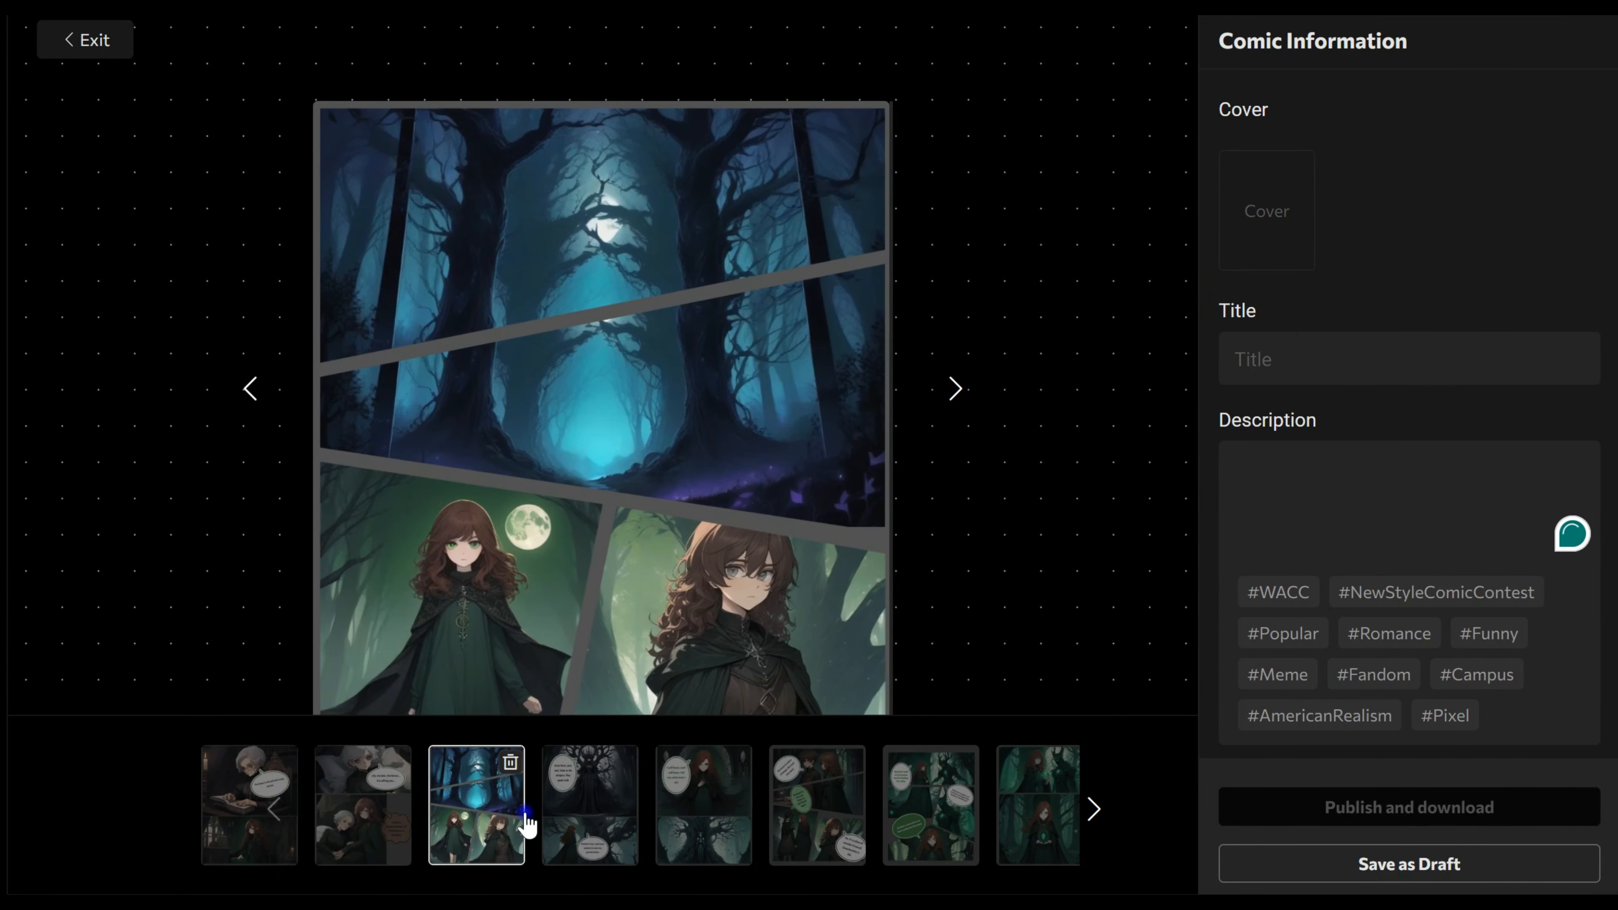
click(567, 829)
click(691, 848)
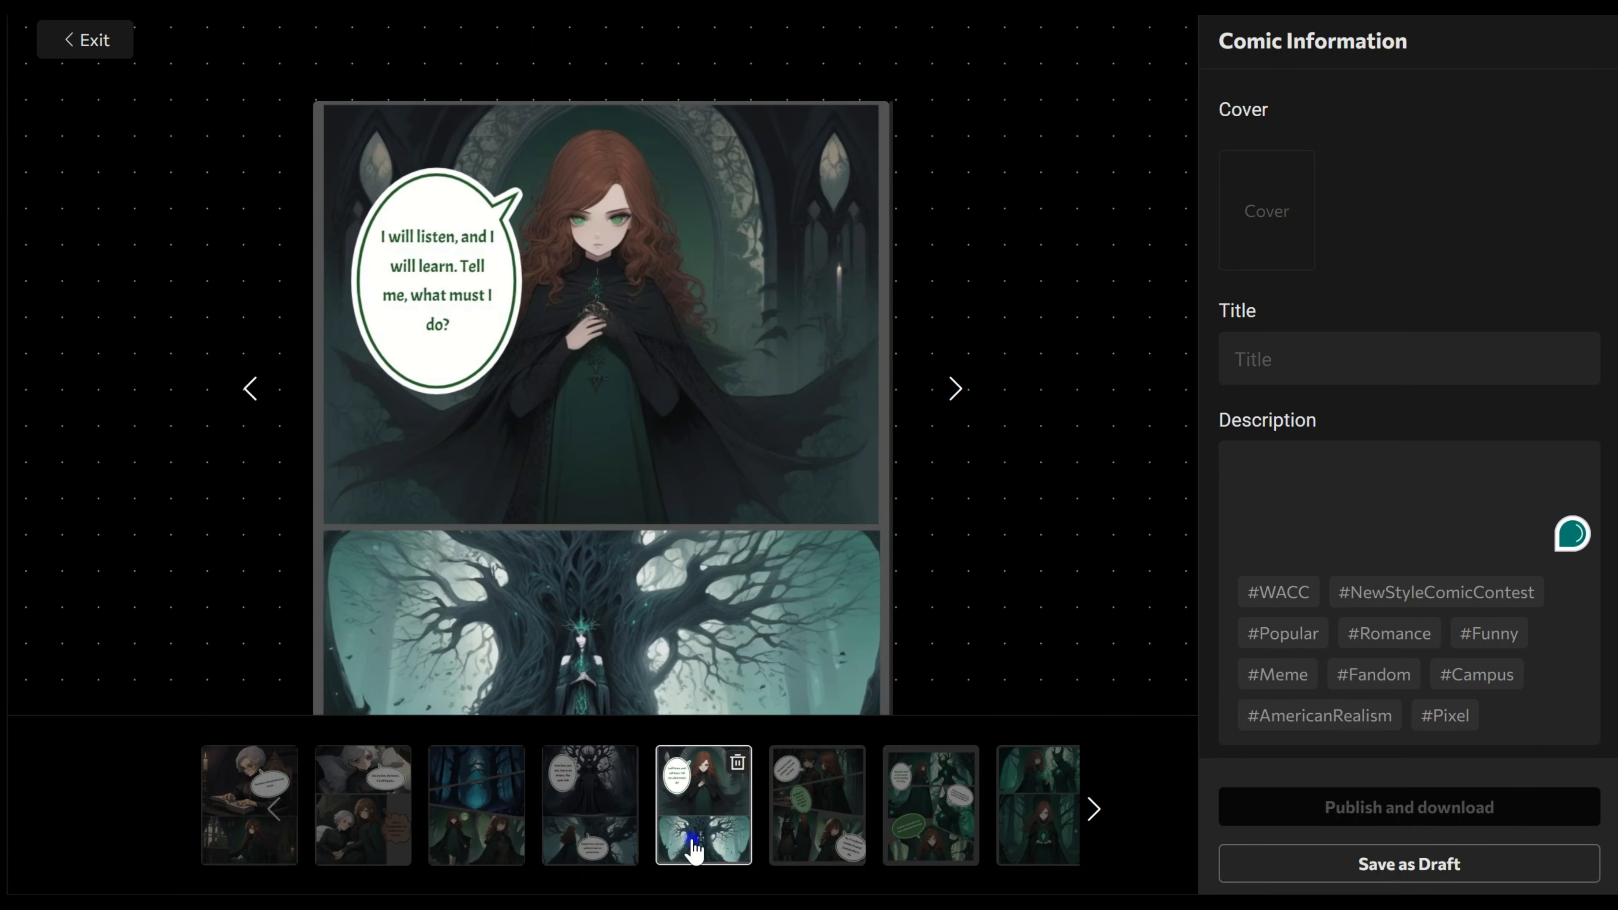
click(821, 844)
click(925, 828)
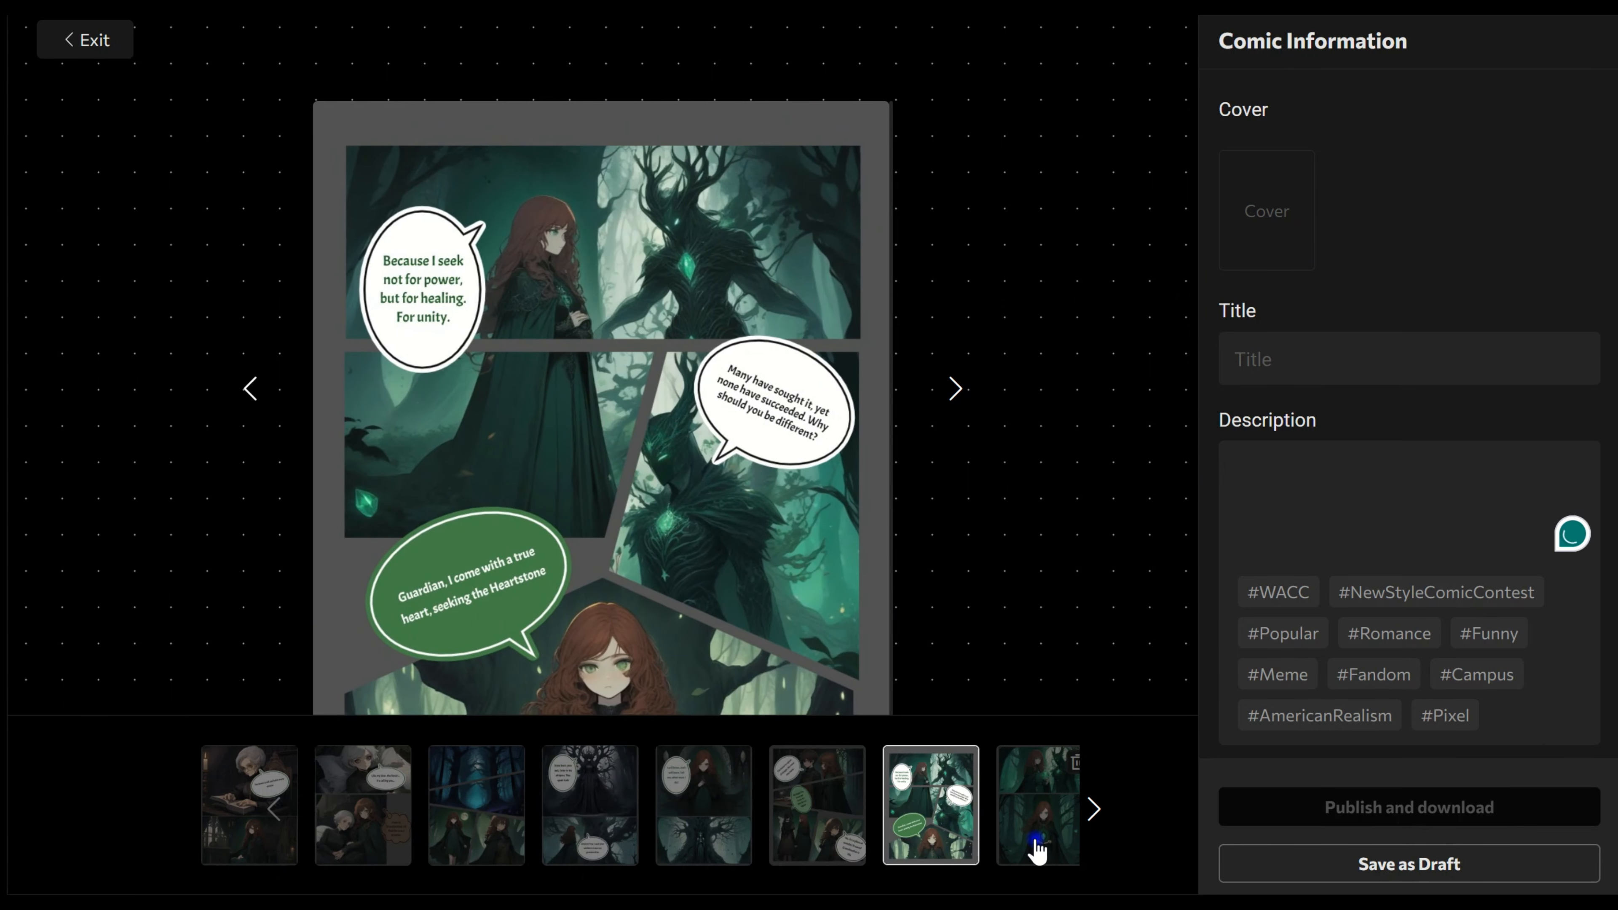
click(1070, 861)
click(1096, 823)
click(1097, 823)
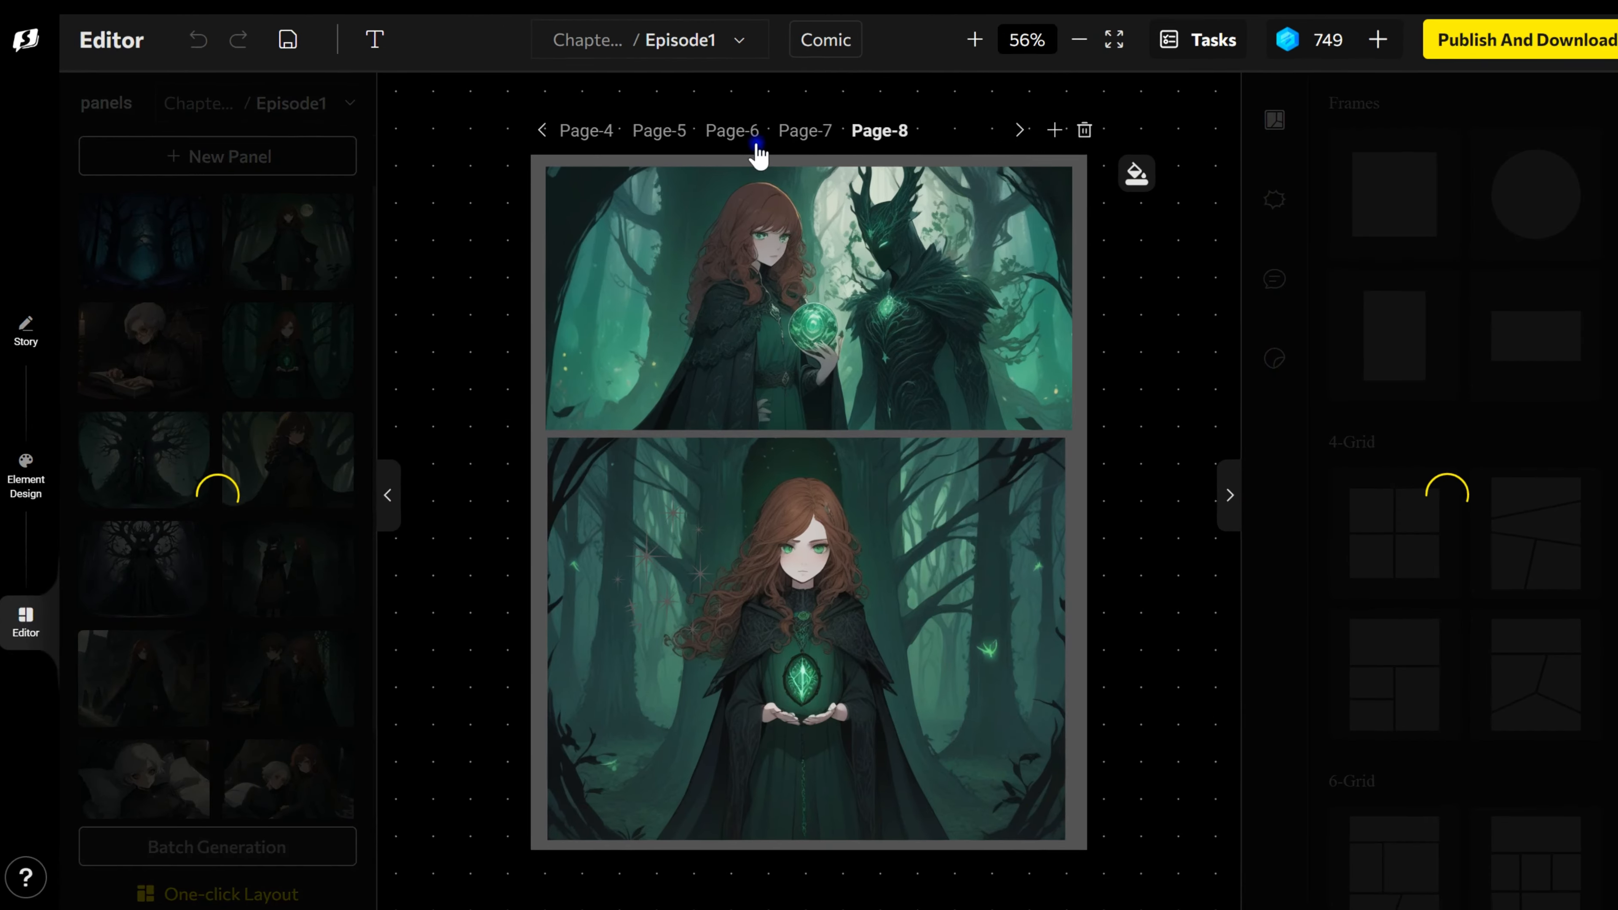
Step: Return to the editor, switch the episode's format from Comic to Webtoon and review the continuous strip
click(806, 130)
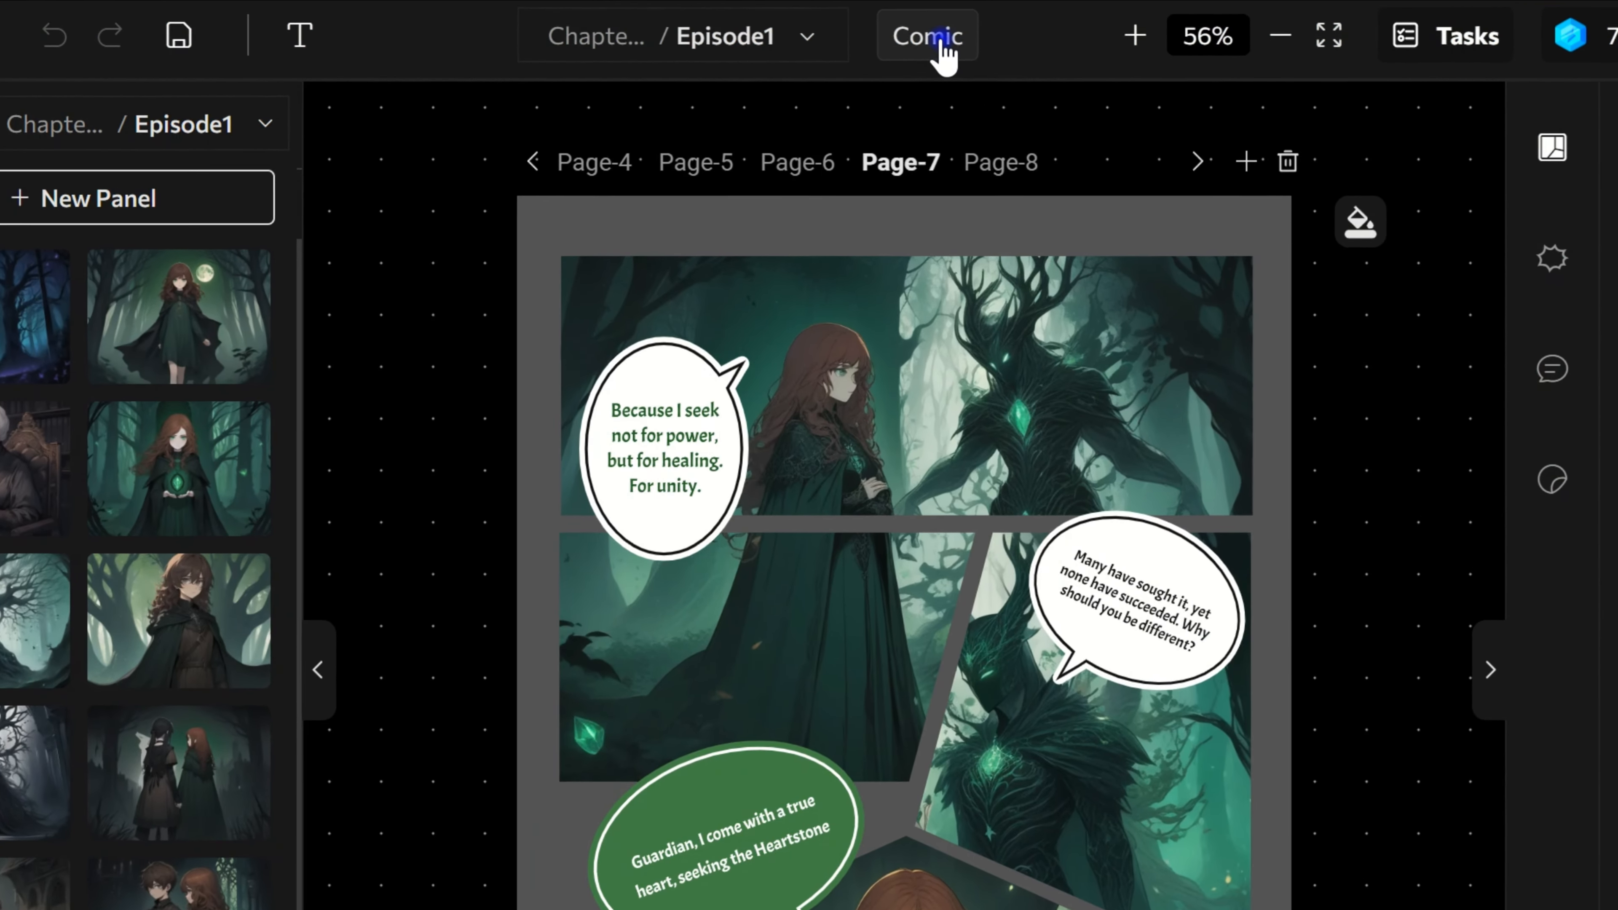
click(831, 47)
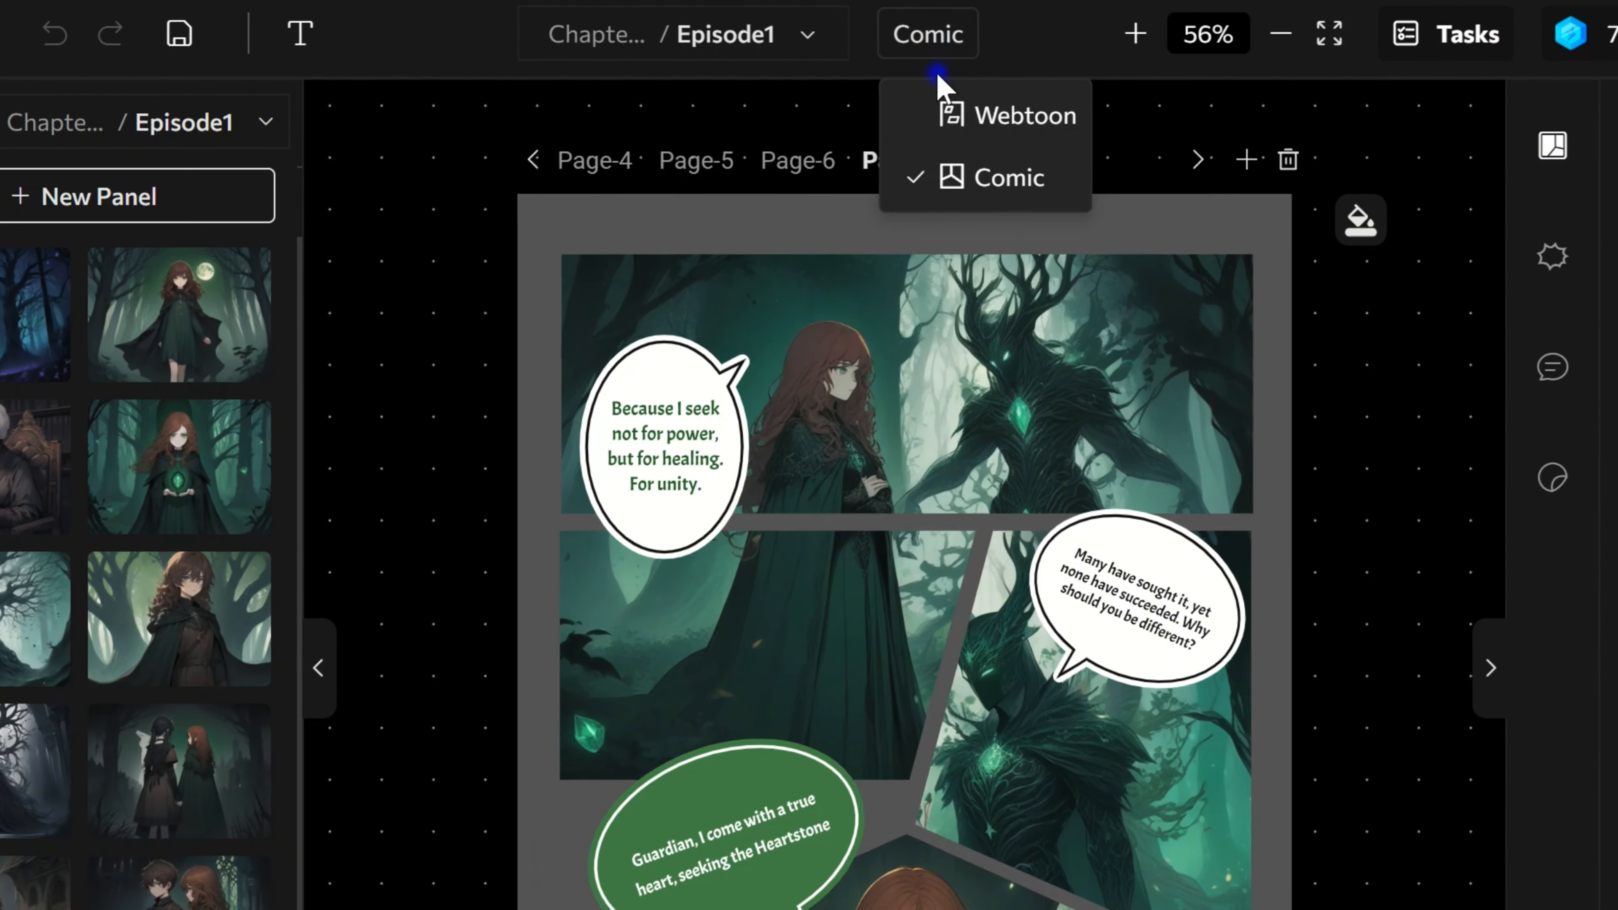
click(942, 113)
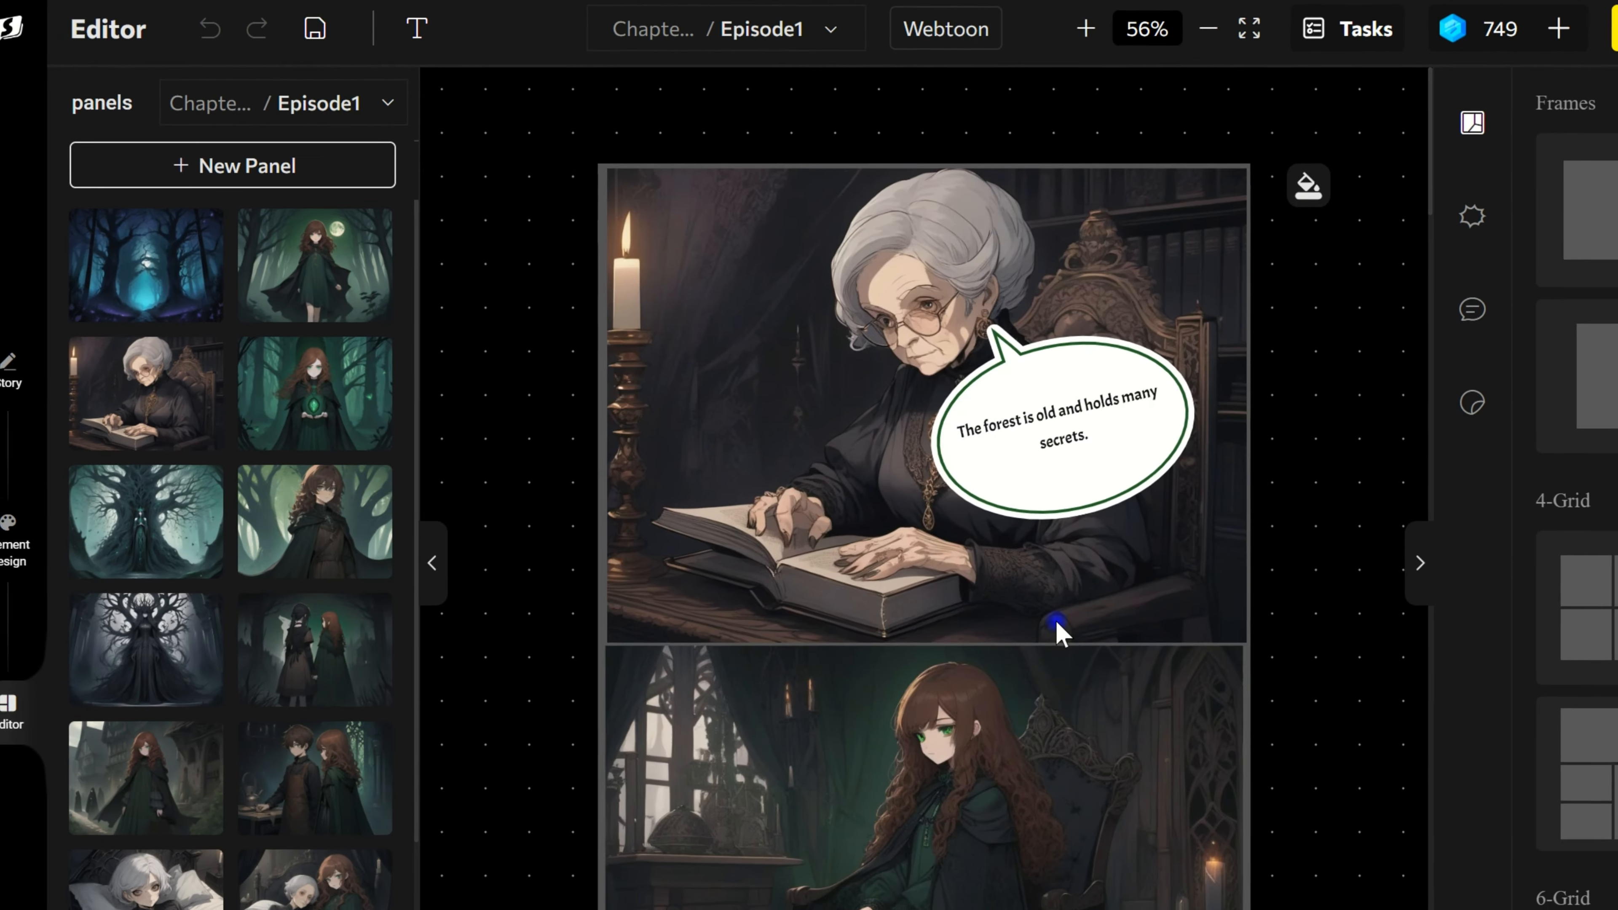
scroll(1092, 609, down, 15)
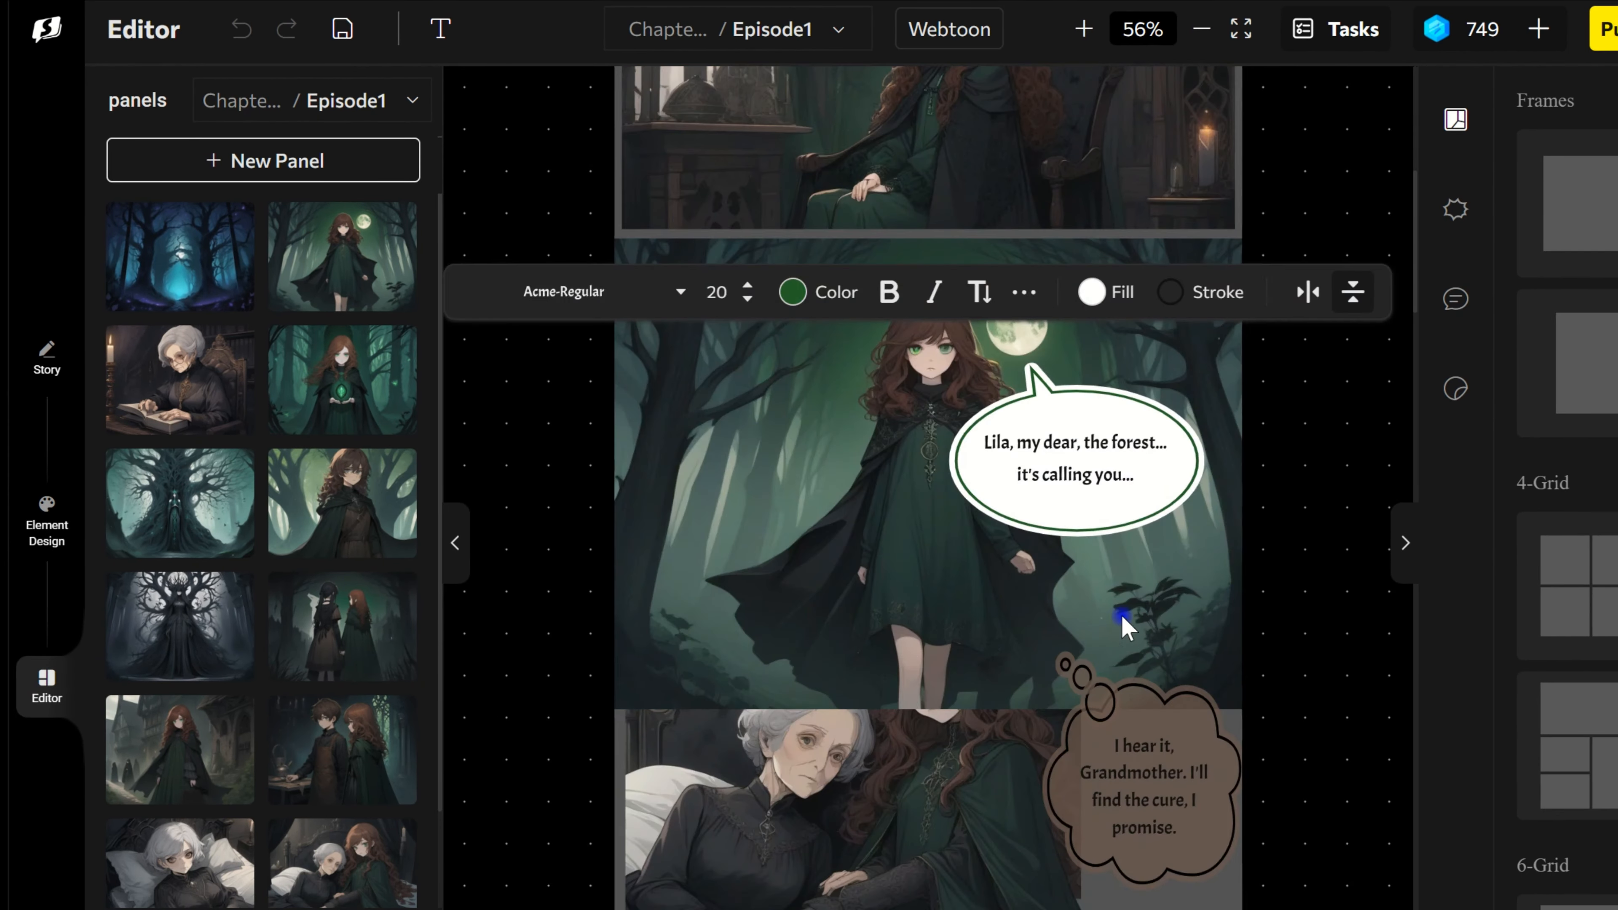
scroll(1159, 605, down, 20)
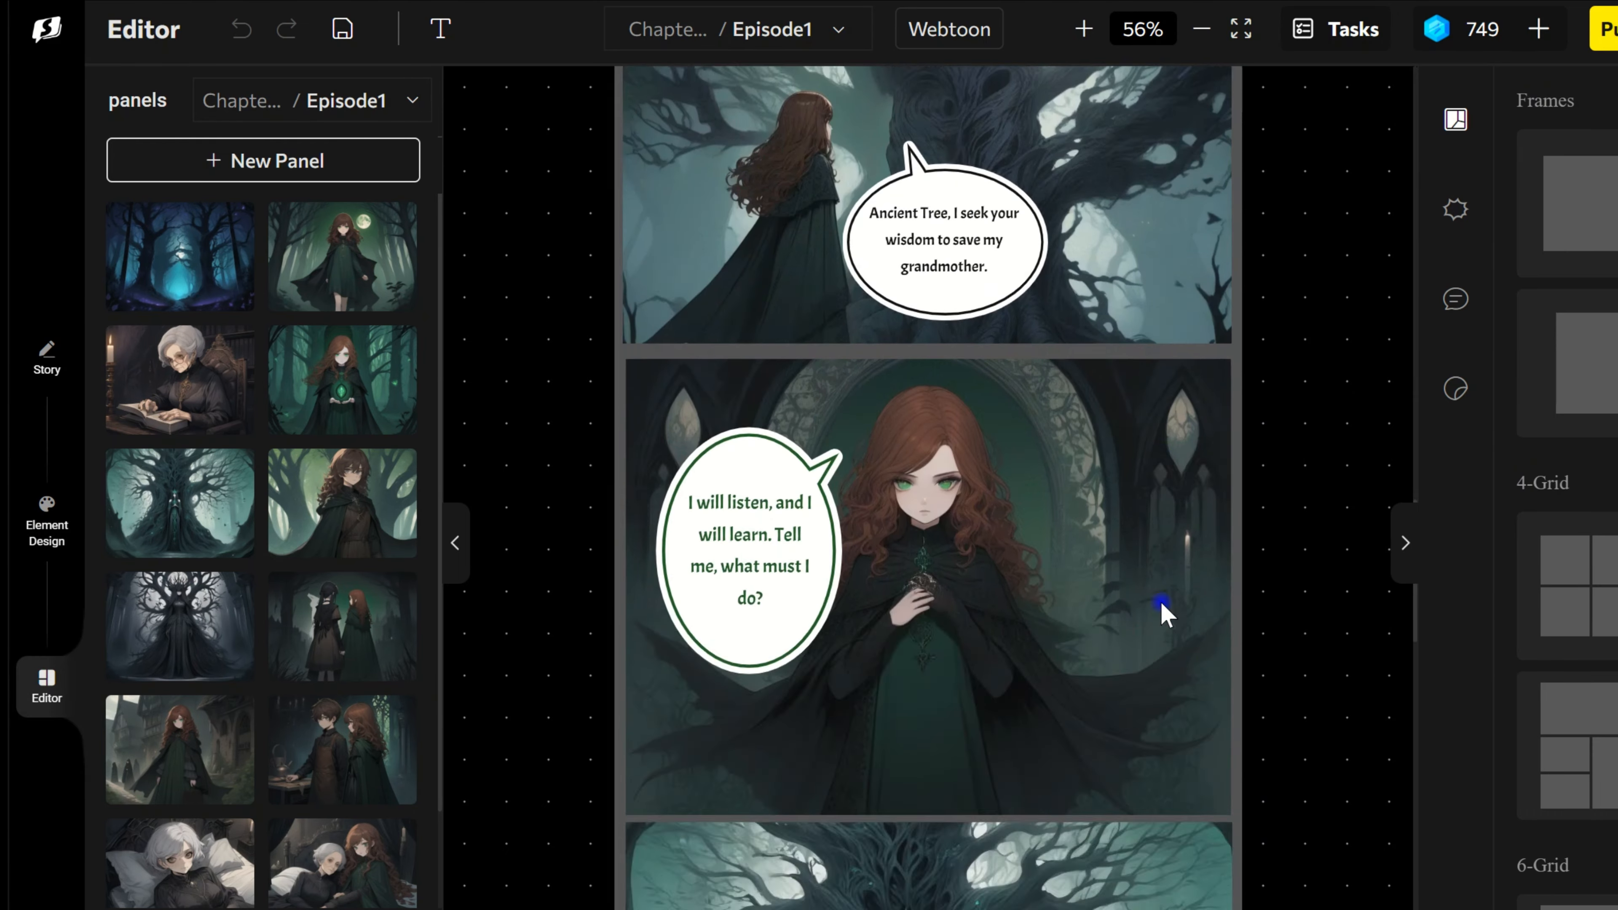
scroll(1165, 616, down, 15)
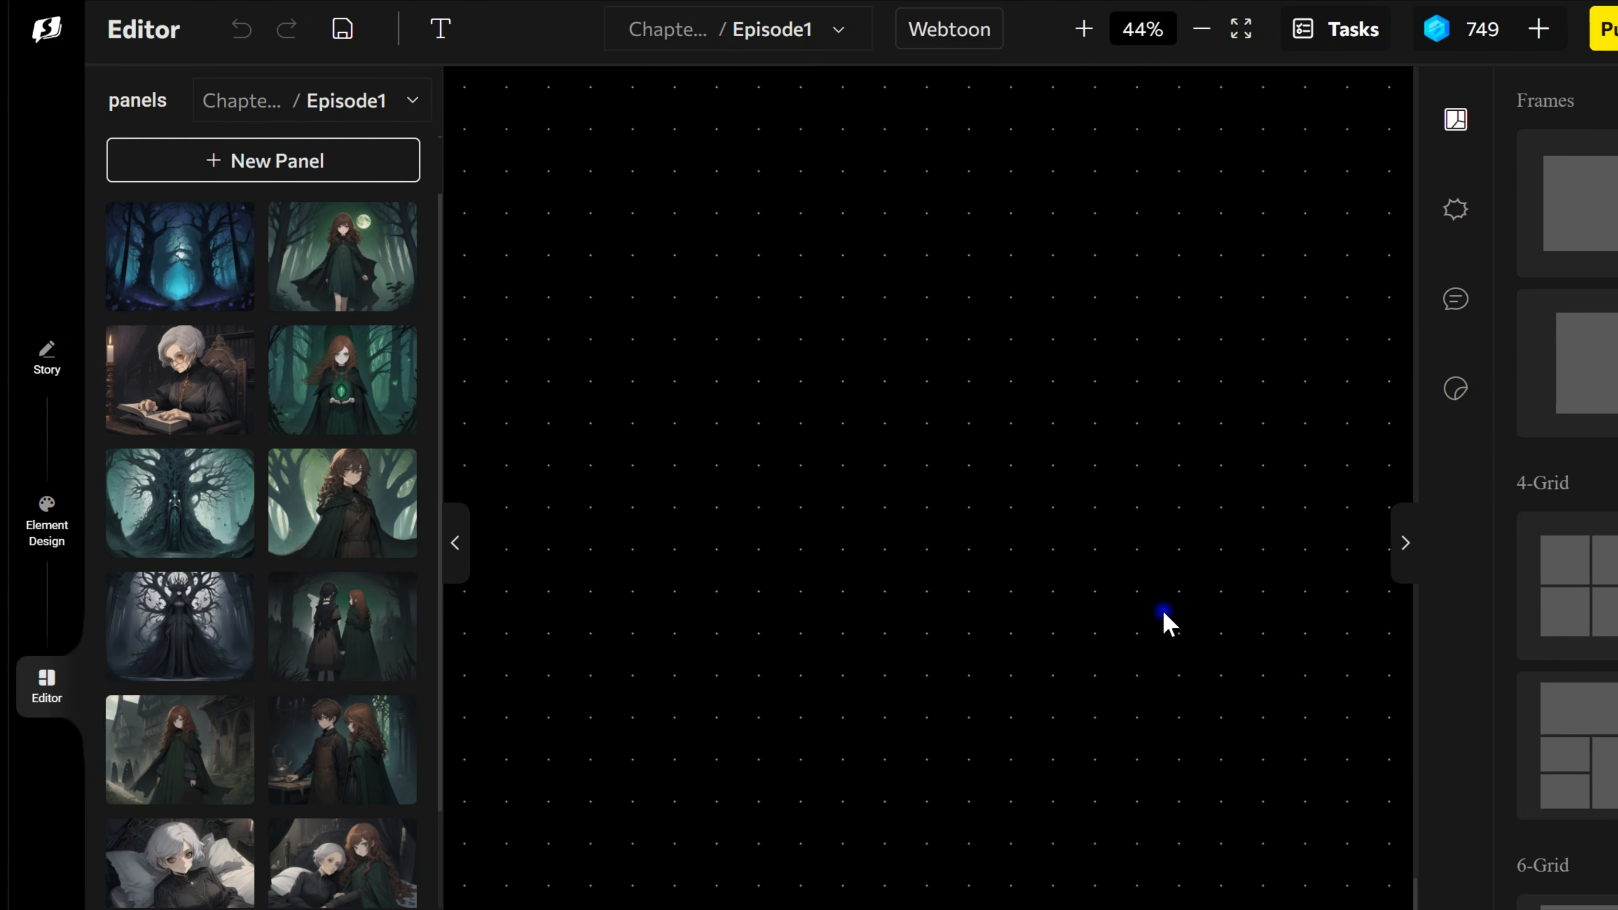